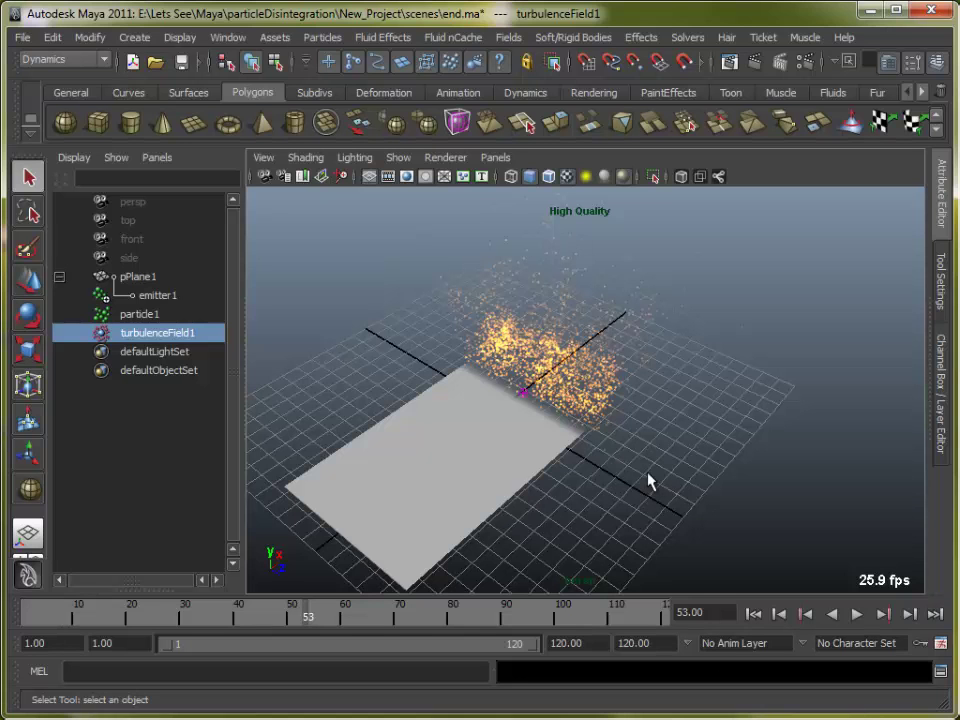
Play back the finished particle disintegration effect and render frame 52 for review
{"action": "left_click_drag", "start_coordinate": [621, 480], "coordinate": [606, 454], "text": "alt"}
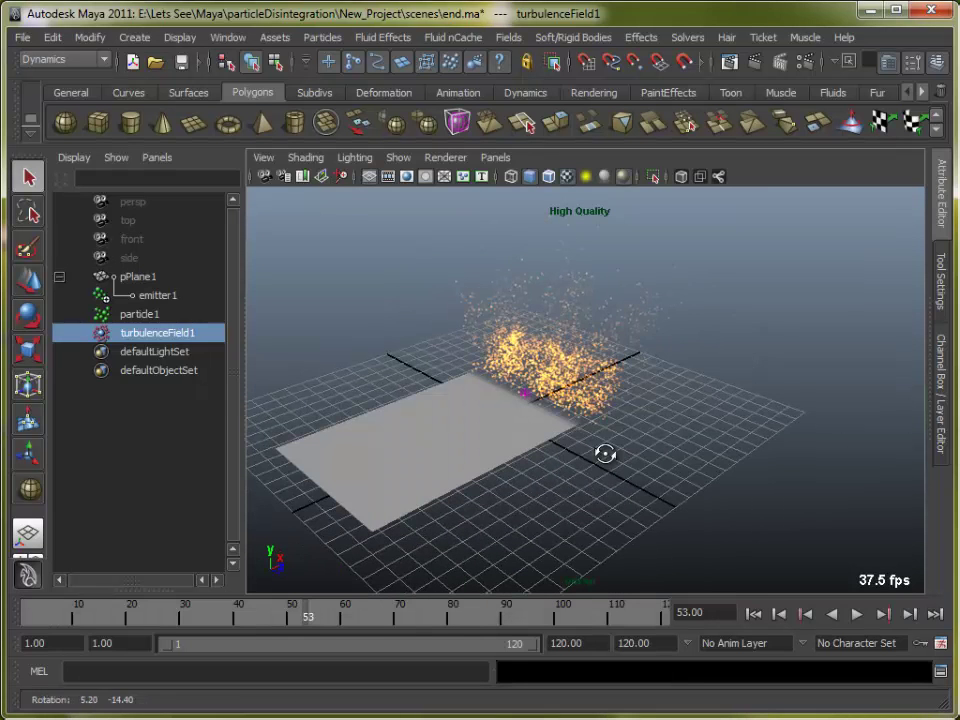
{"action": "left_click", "coordinate": [21, 621]}
{"action": "key", "text": "alt+v"}
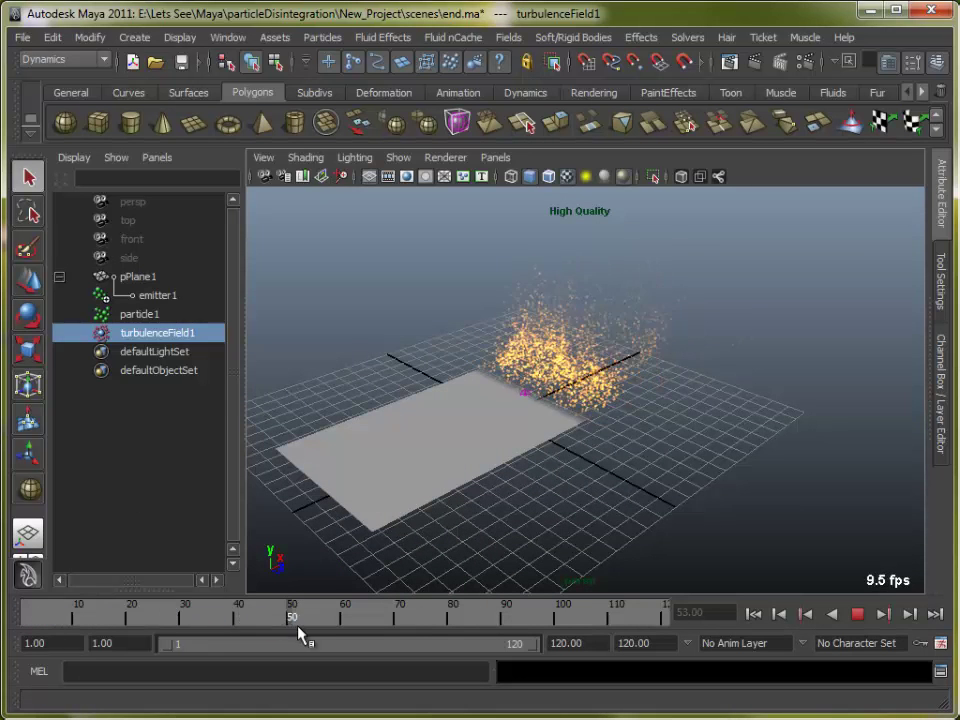
{"action": "key", "text": "alt+v"}
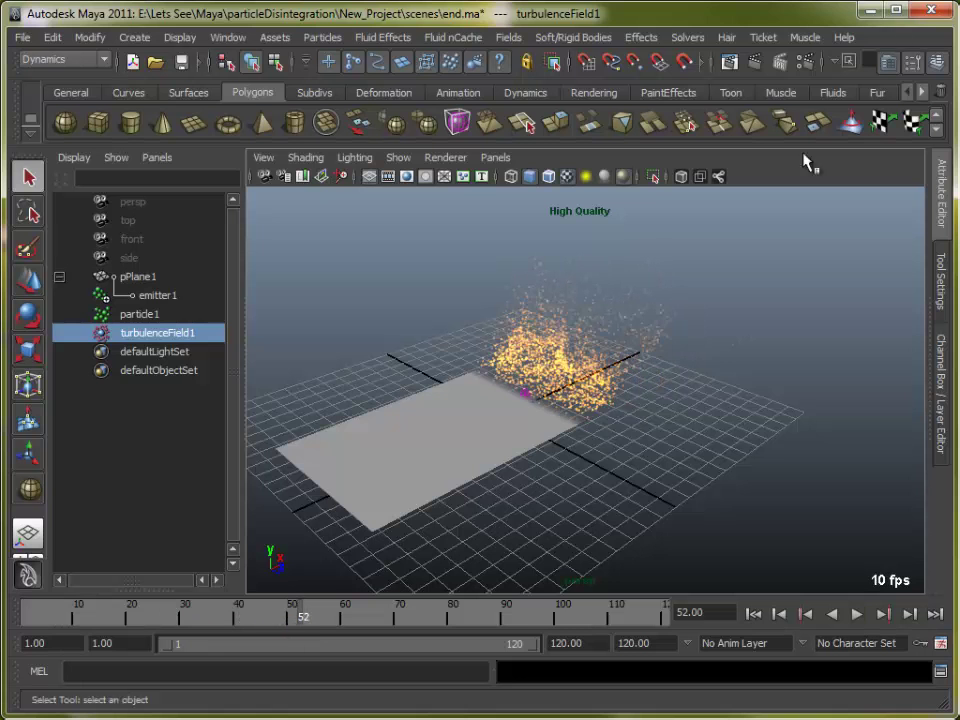
{"action": "left_click", "coordinate": [751, 62]}
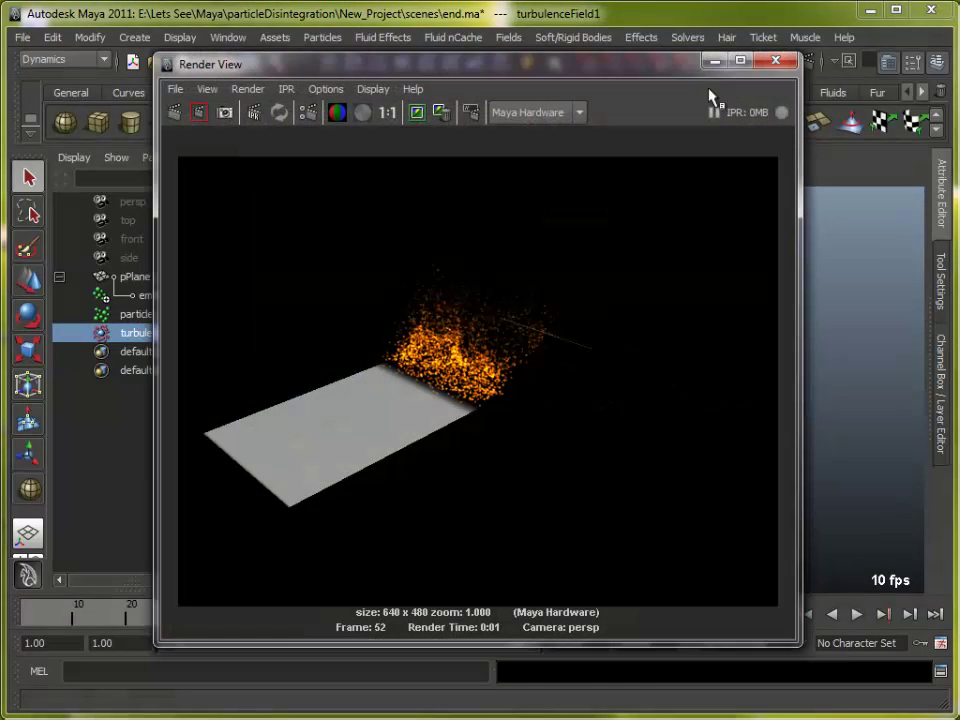
{"action": "left_click", "coordinate": [775, 61]}
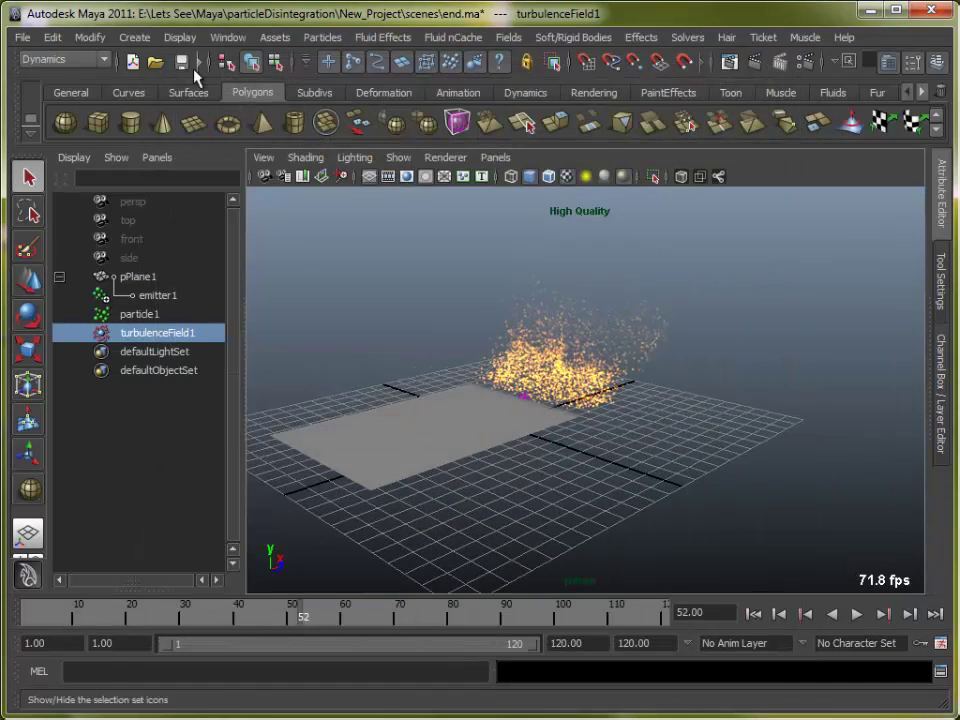
Open the start.ma scene and close the Hypershade window
{"action": "left_click", "coordinate": [155, 63]}
{"action": "double_click", "coordinate": [345, 390]}
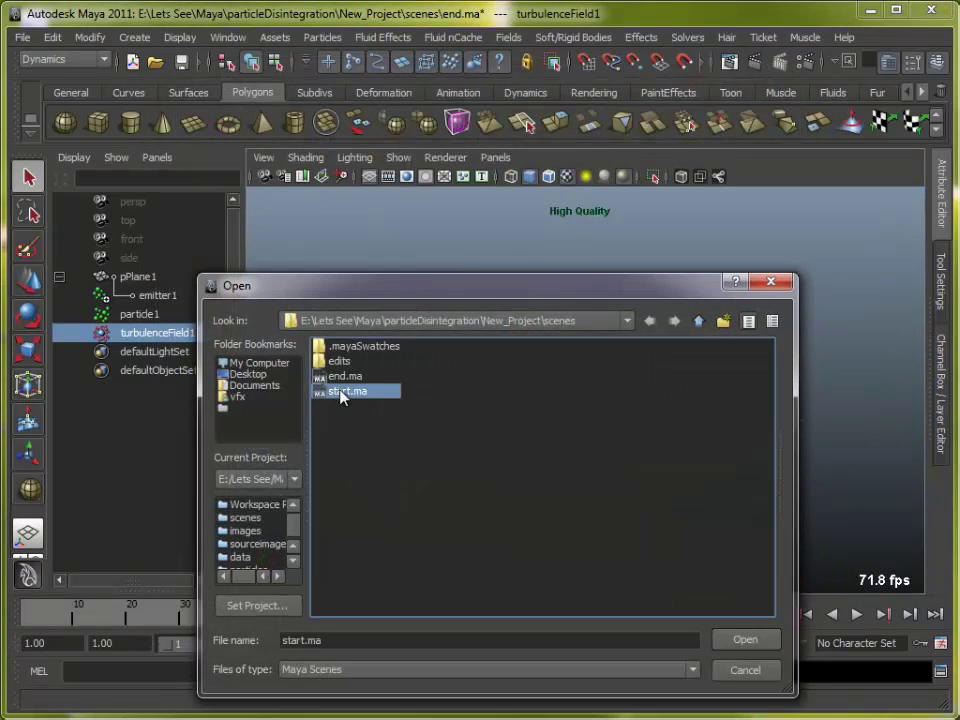
{"action": "left_click", "coordinate": [580, 470]}
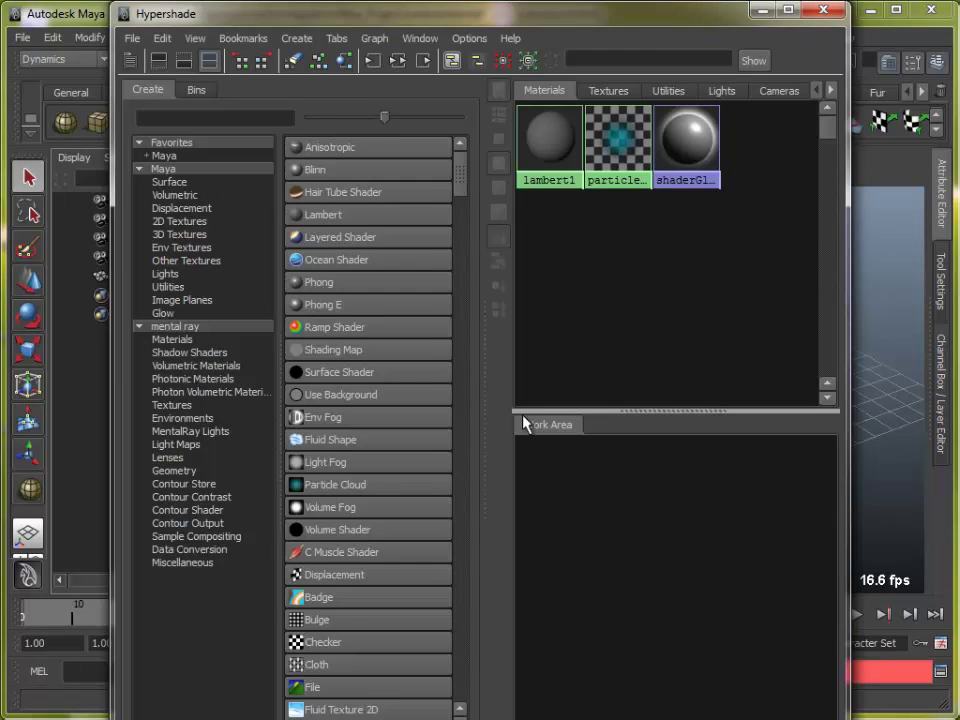
{"action": "left_click", "coordinate": [819, 10]}
Select pPlane1 and examine the plane from several angles and distances
{"action": "left_click_drag", "start_coordinate": [508, 418], "coordinate": [531, 434], "text": "alt"}
{"action": "middle_click_drag", "start_coordinate": [548, 331], "coordinate": [568, 388], "text": "alt"}
{"action": "mouse_move", "coordinate": [569, 397]}
{"action": "left_mouse_down", "text": "alt"}
{"action": "mouse_move", "coordinate": [596, 390]}
{"action": "mouse_move", "coordinate": [602, 418]}
{"action": "mouse_move", "coordinate": [510, 394]}
{"action": "mouse_move", "coordinate": [557, 405]}
{"action": "left_mouse_up", "text": "alt"}
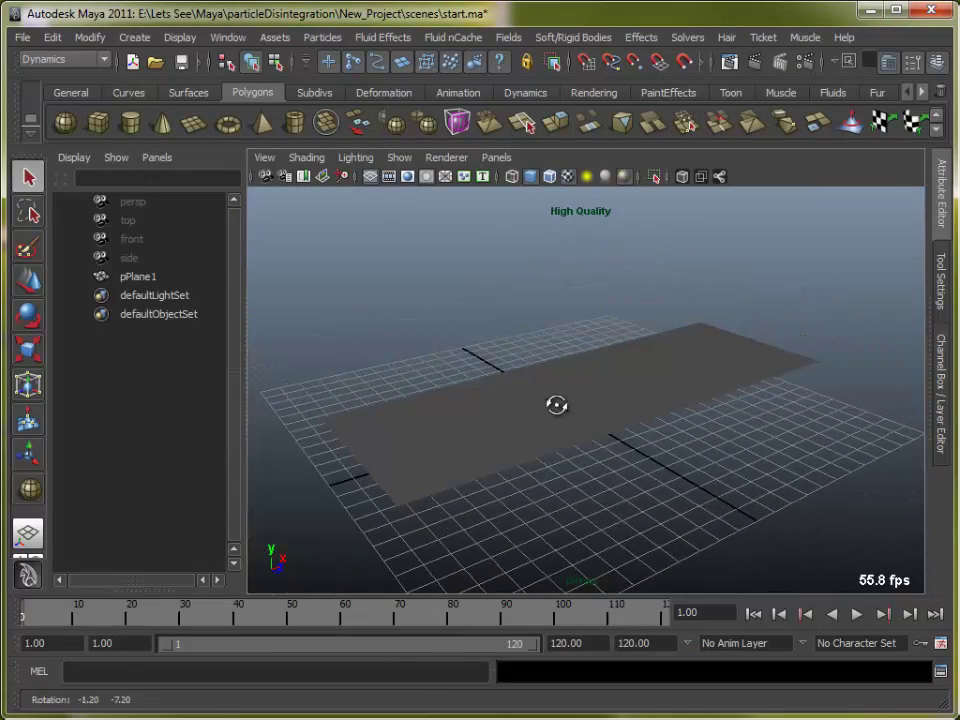
{"action": "left_click", "coordinate": [570, 415]}
{"action": "middle_click_drag", "start_coordinate": [529, 415], "coordinate": [480, 441], "text": "alt"}
{"action": "left_click_drag", "start_coordinate": [480, 441], "coordinate": [497, 482], "text": "alt"}
{"action": "right_click_drag", "start_coordinate": [497, 482], "coordinate": [660, 476], "text": "alt"}
{"action": "middle_click_drag", "start_coordinate": [660, 476], "coordinate": [600, 450], "text": "alt"}
{"action": "right_click_drag", "start_coordinate": [598, 441], "coordinate": [653, 465], "text": "alt"}
{"action": "middle_click_drag", "start_coordinate": [653, 465], "coordinate": [691, 443], "text": "alt"}
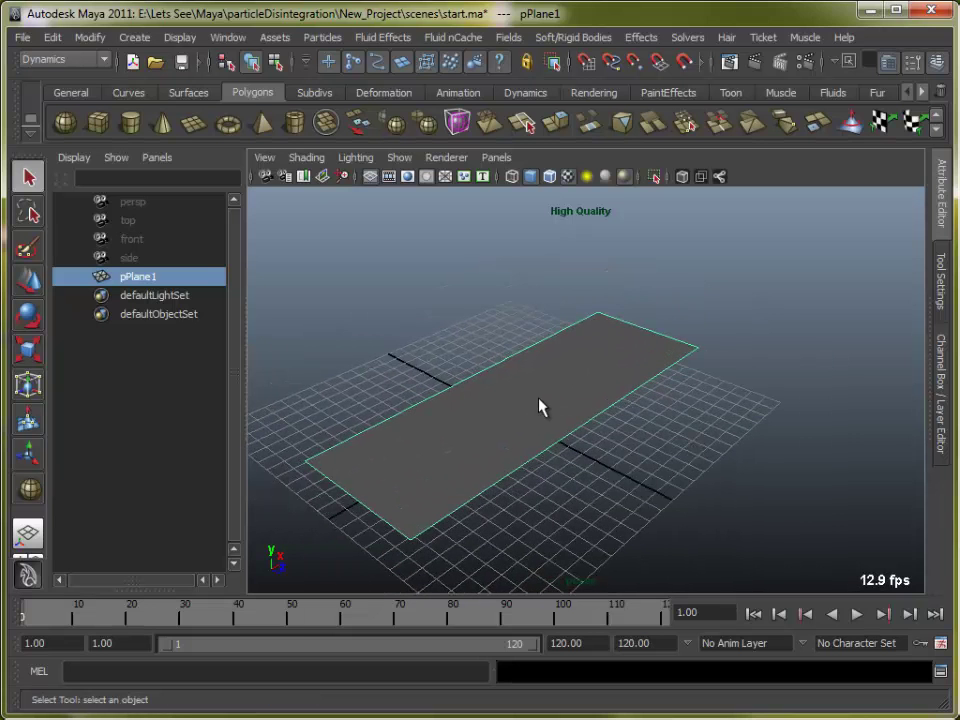
{"action": "right_click_drag", "start_coordinate": [540, 406], "coordinate": [604, 429], "text": "alt"}
{"action": "left_click_drag", "start_coordinate": [604, 429], "coordinate": [621, 444], "text": "alt"}
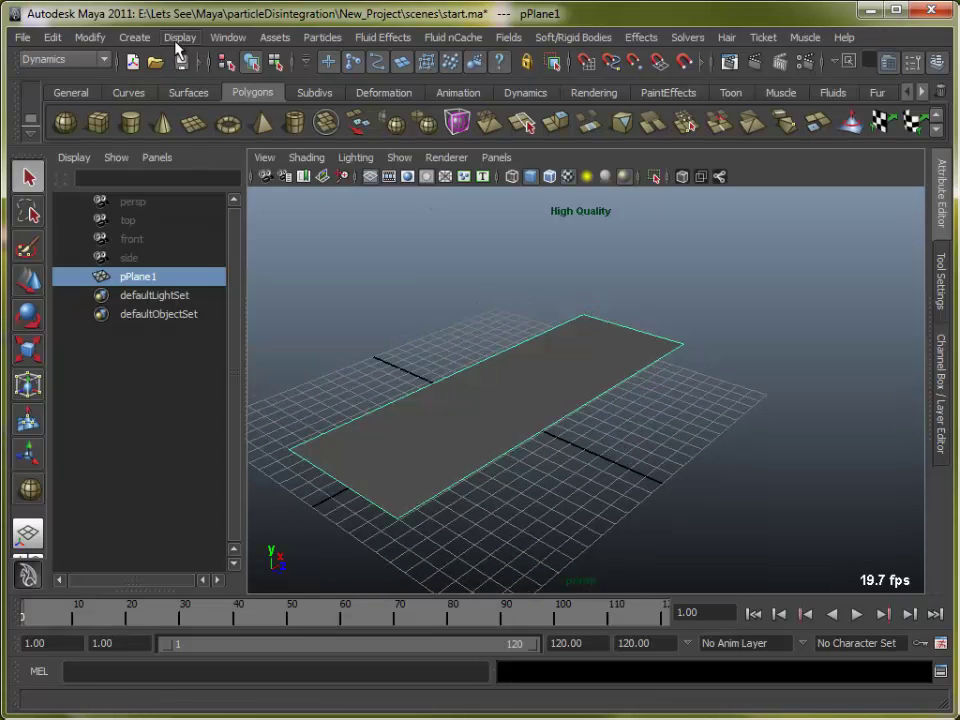
Open Hypershade, resize and reposition its window, and widen its work area by collapsing the category list
{"action": "left_click", "coordinate": [224, 37]}
{"action": "mouse_move", "coordinate": [255, 86]}
{"action": "left_click", "coordinate": [430, 132]}
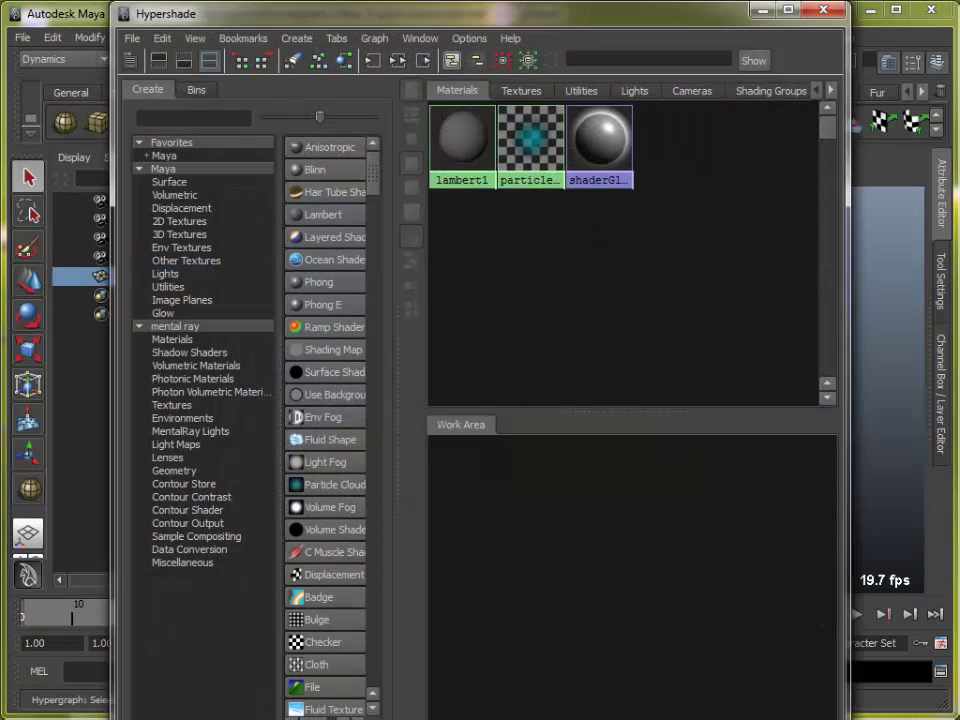
{"action": "left_click_drag", "start_coordinate": [450, 718], "coordinate": [450, 558]}
{"action": "left_click_drag", "start_coordinate": [408, 18], "coordinate": [346, 66]}
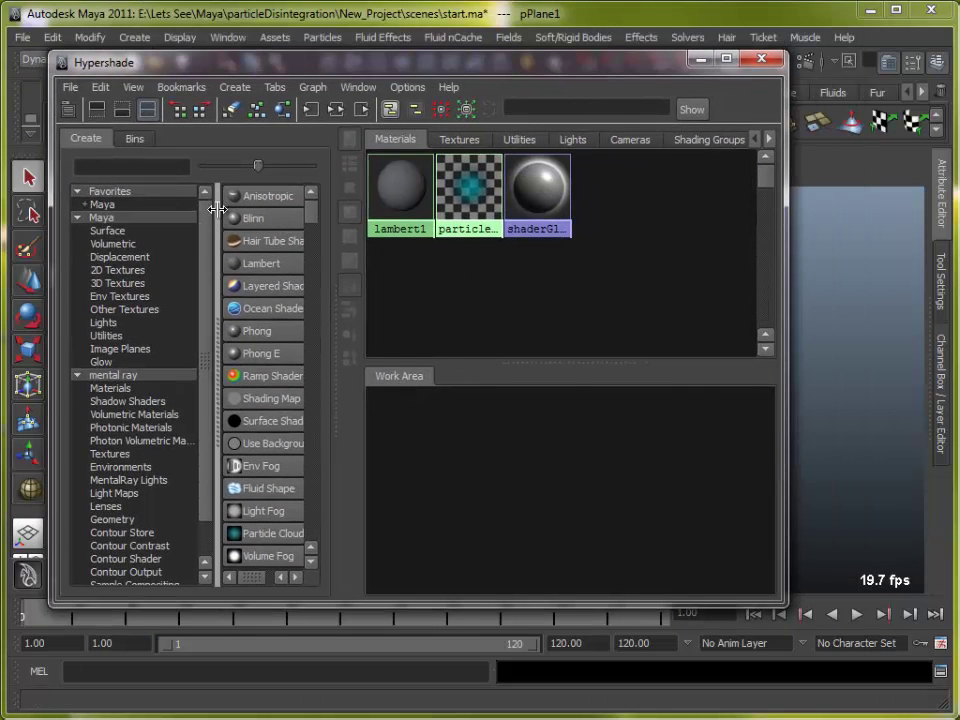
{"action": "left_click_drag", "start_coordinate": [212, 214], "coordinate": [87, 228]}
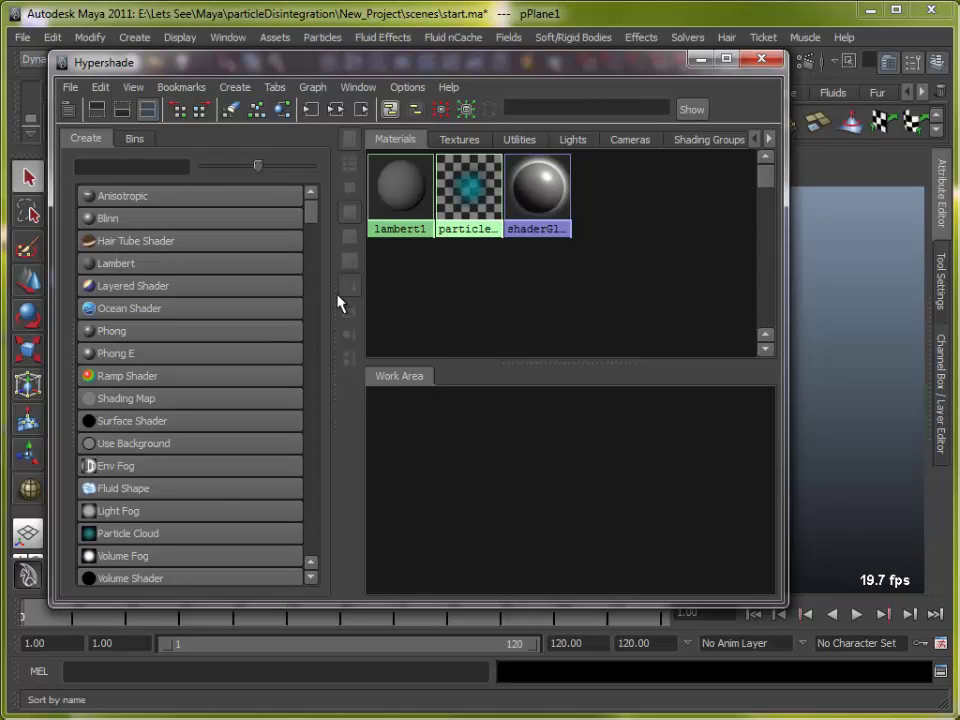
{"action": "left_click_drag", "start_coordinate": [336, 326], "coordinate": [266, 330]}
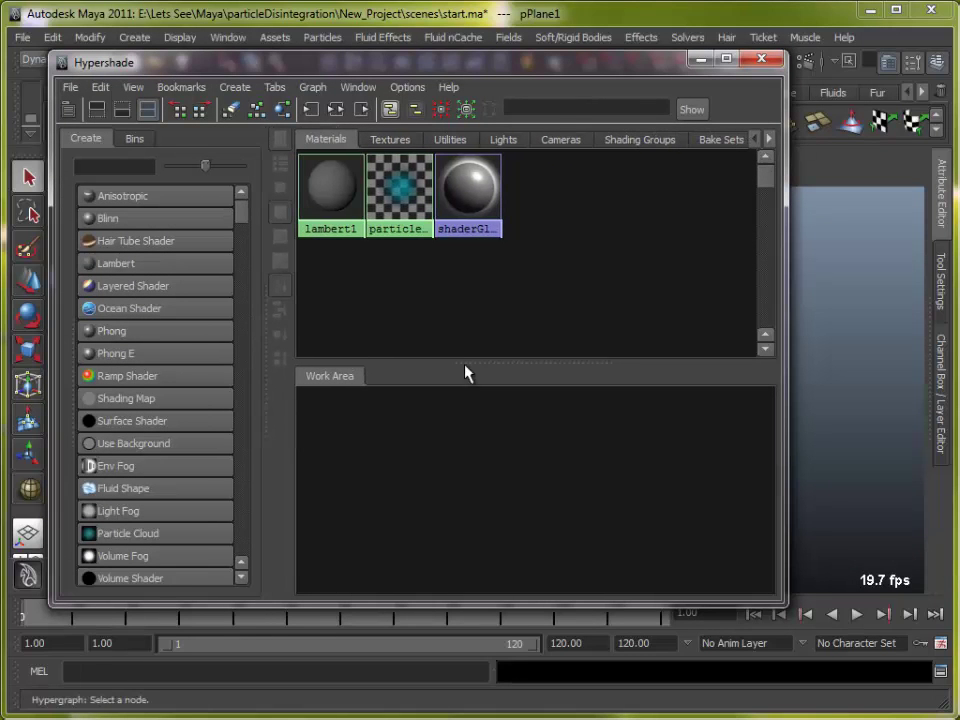
{"action": "left_click_drag", "start_coordinate": [467, 360], "coordinate": [456, 270]}
Filter the creatable nodes by "ramp" and create a Ramp texture
{"action": "left_click", "coordinate": [86, 166]}
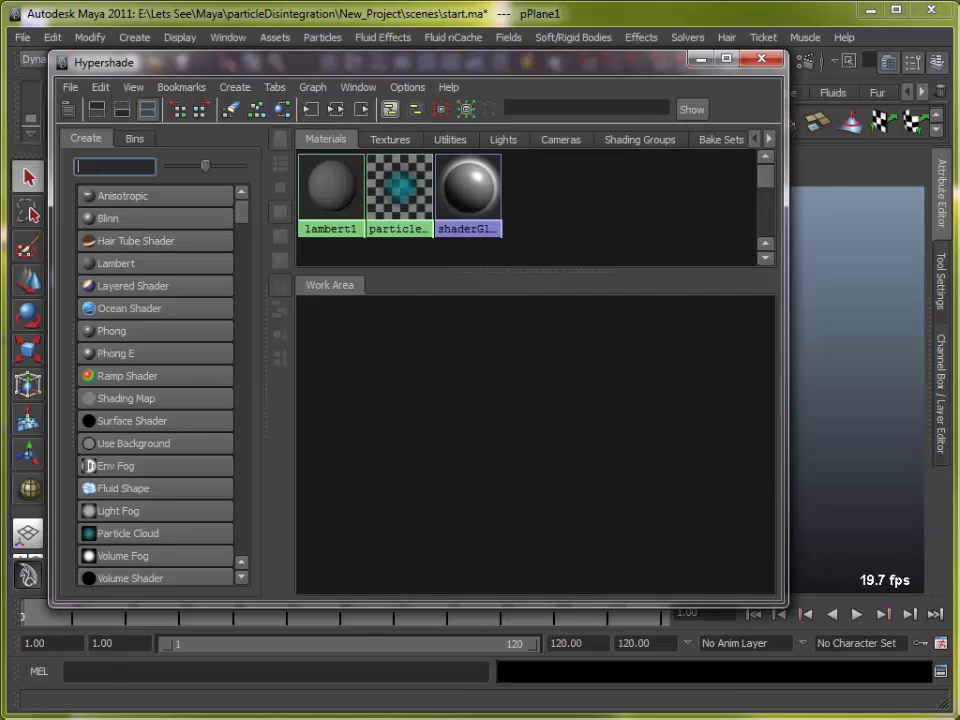
{"action": "left_click", "coordinate": [105, 167]}
{"action": "type", "text": "ramp"}
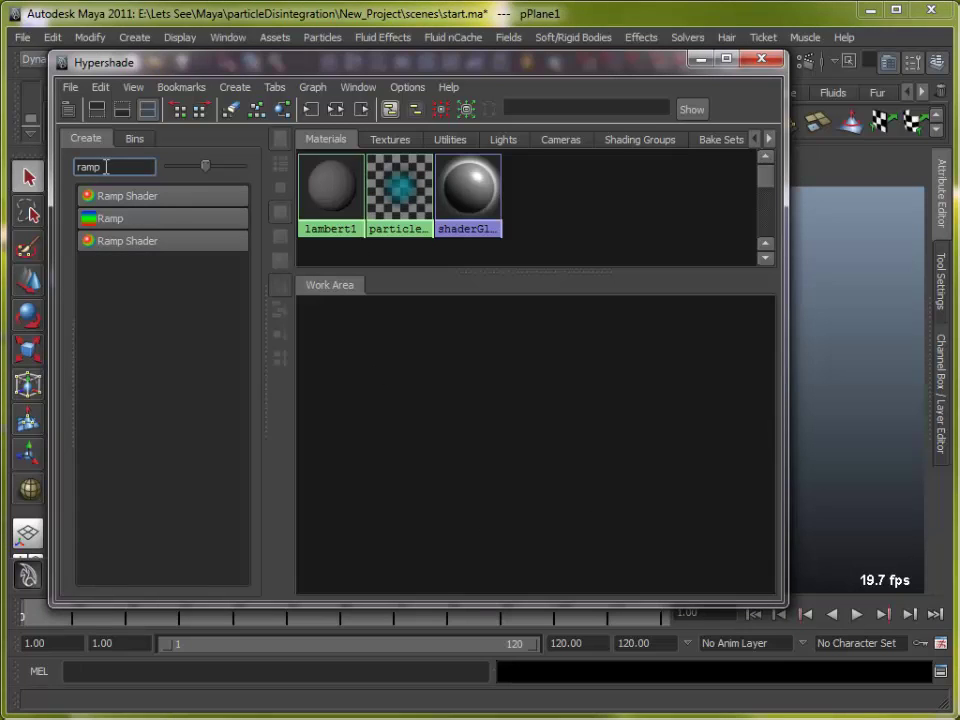
{"action": "left_click", "coordinate": [101, 219]}
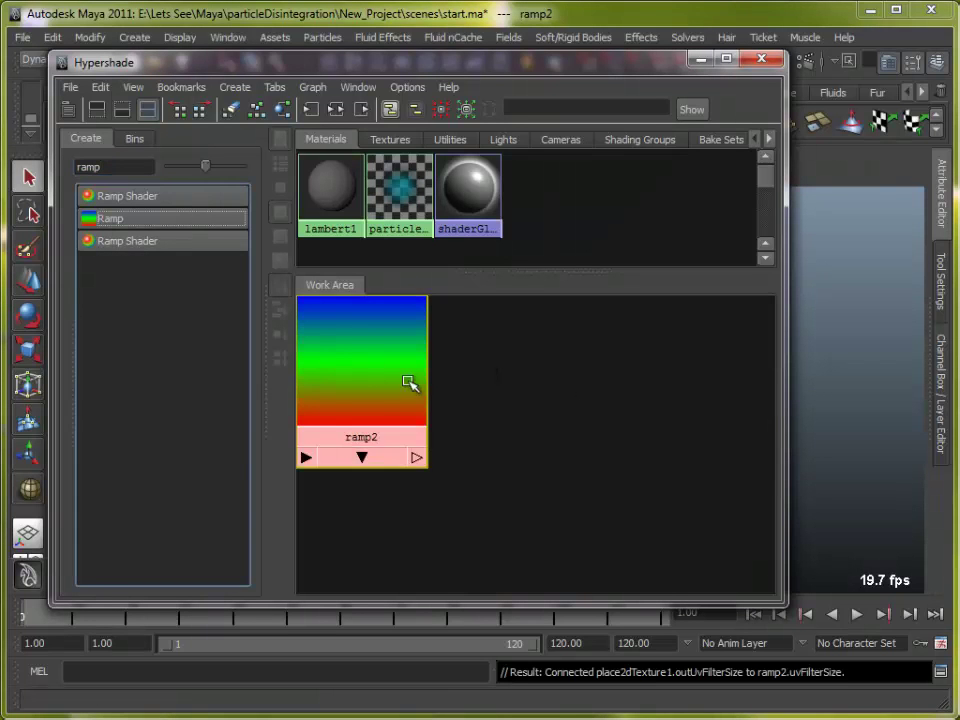
Arrange the place2dTexture1 and ramp2 nodes side by side and open the ramp's attributes
{"action": "middle_click_drag", "start_coordinate": [551, 417], "coordinate": [639, 399], "text": "alt"}
{"action": "left_click_drag", "start_coordinate": [442, 397], "coordinate": [365, 386]}
{"action": "left_click_drag", "start_coordinate": [569, 386], "coordinate": [506, 378]}
{"action": "left_click", "coordinate": [506, 378]}
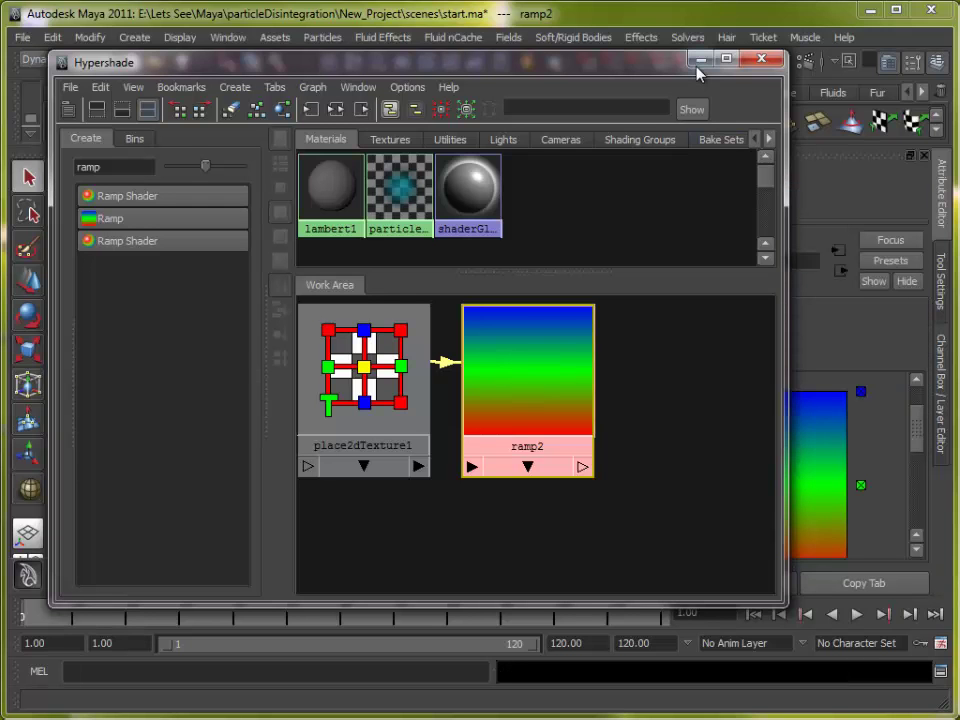
Minimize Hypershade and hide the Shelf to make room for the ramp attributes
{"action": "left_click", "coordinate": [699, 61]}
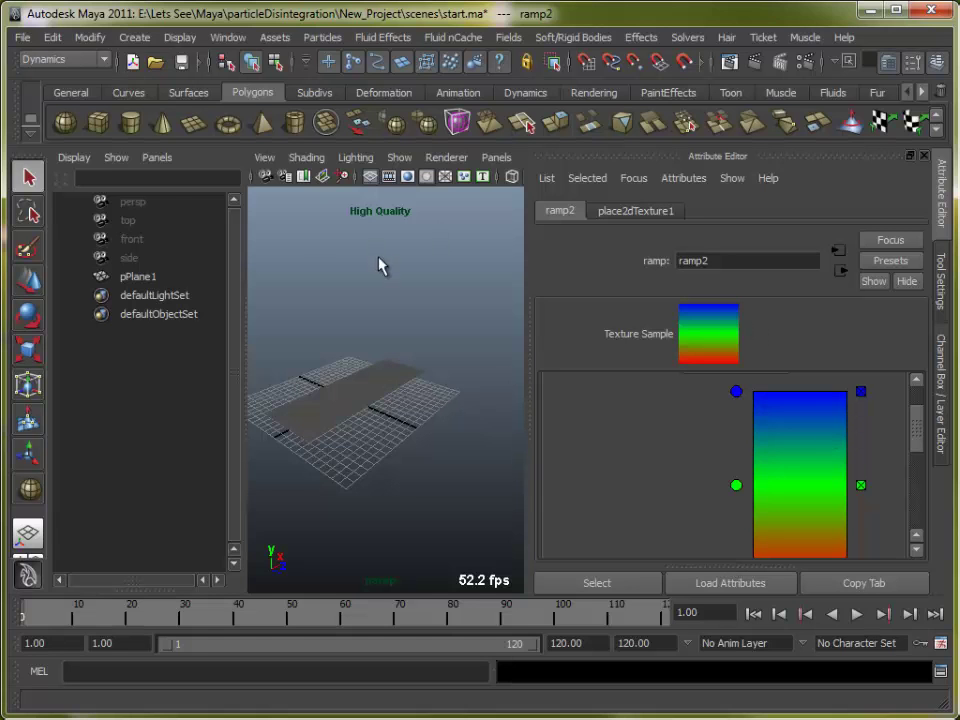
{"action": "right_click", "coordinate": [18, 114]}
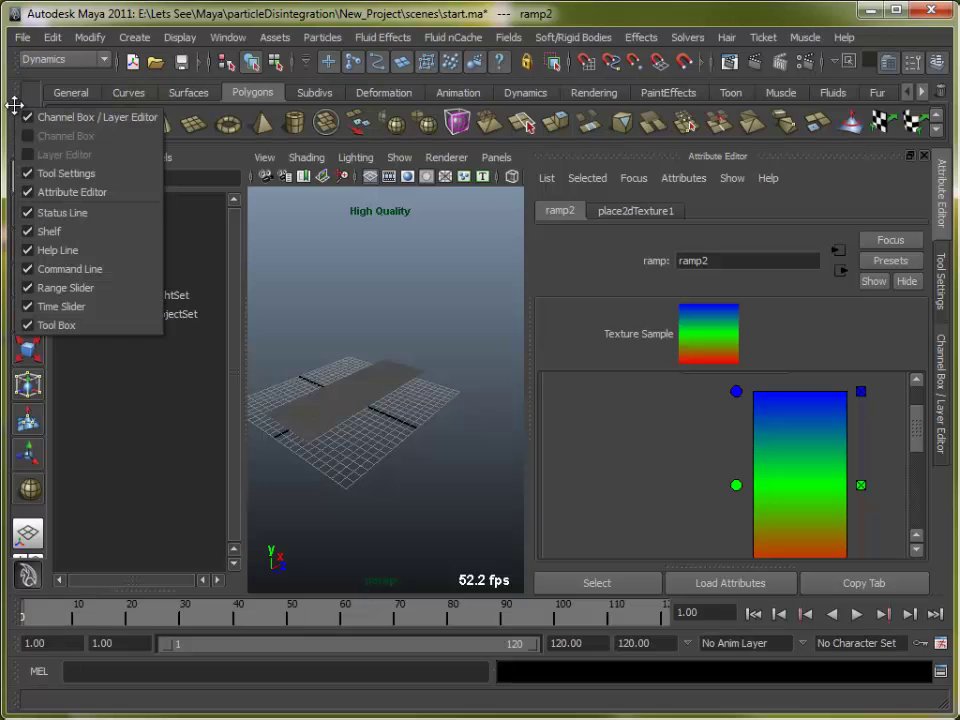
{"action": "left_click", "coordinate": [77, 230]}
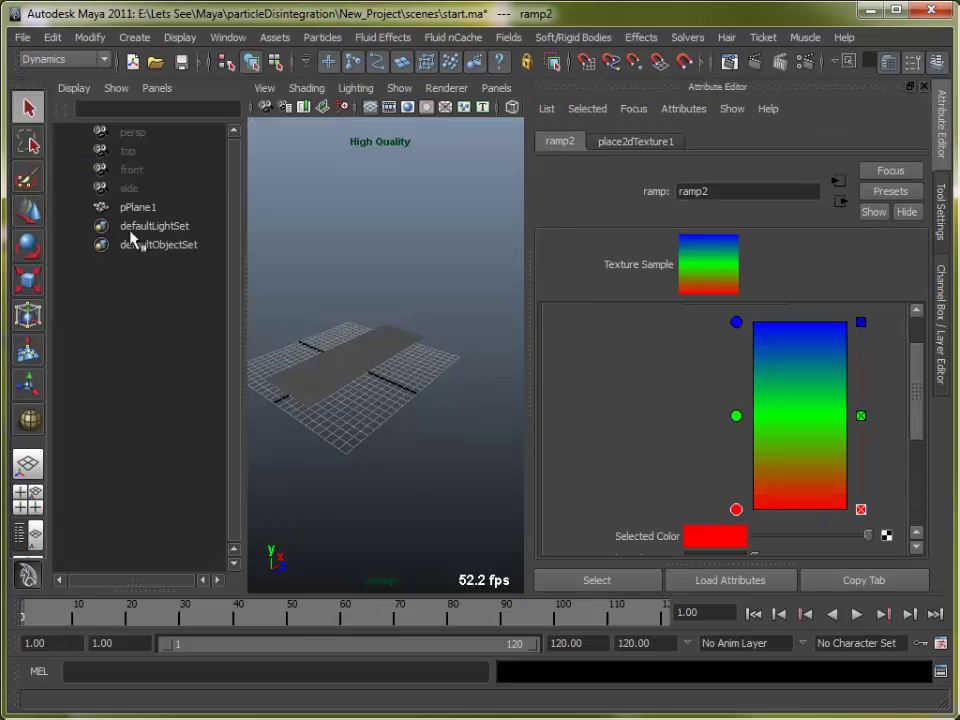
Remove the middle green color from ramp2 and set its top color entry to white
{"action": "left_click", "coordinate": [861, 417]}
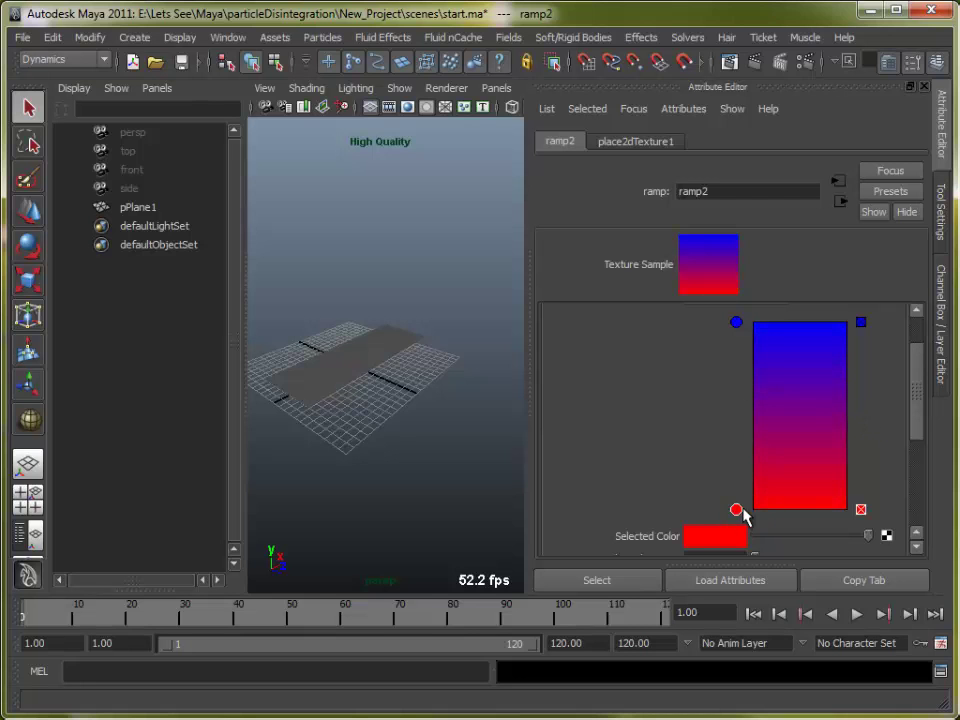
{"action": "left_click", "coordinate": [737, 321]}
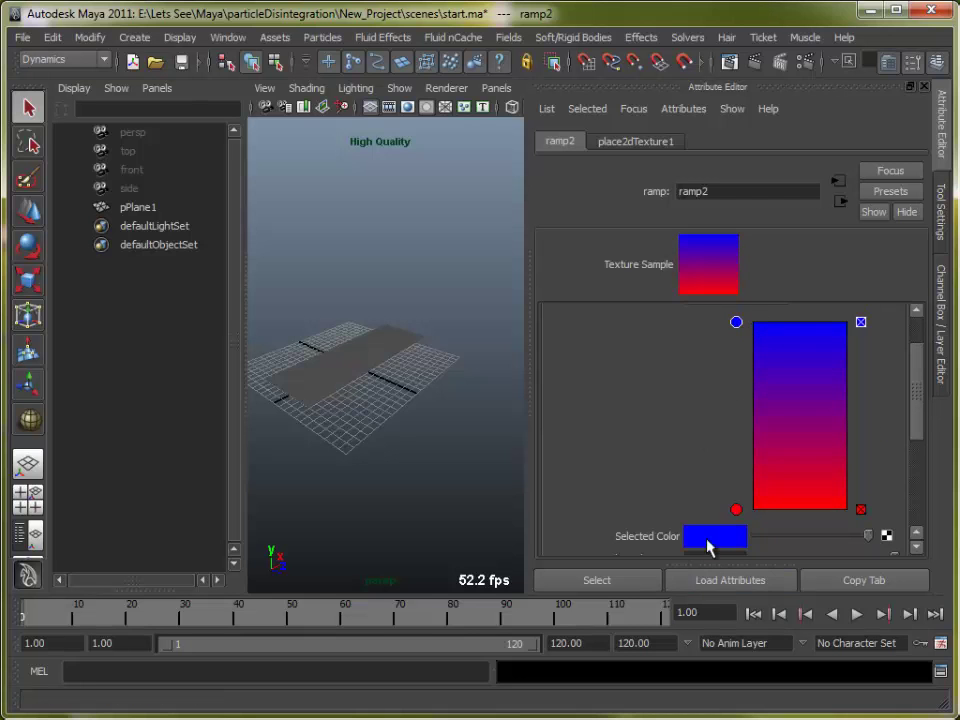
{"action": "left_click", "coordinate": [712, 540]}
{"action": "left_click", "coordinate": [737, 515]}
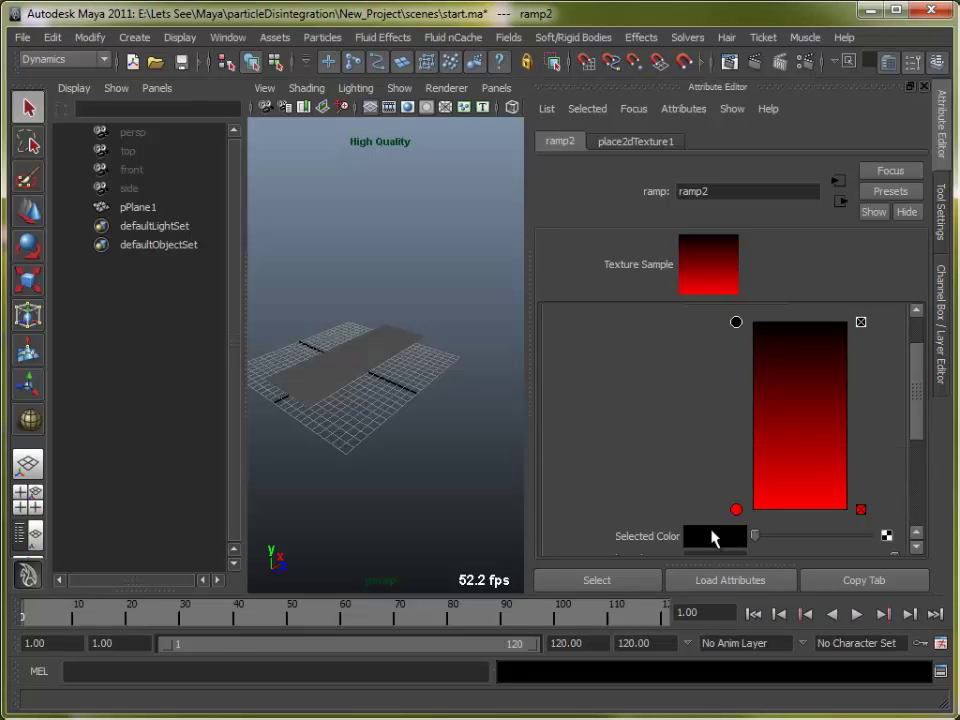
{"action": "left_click", "coordinate": [712, 538]}
{"action": "left_click", "coordinate": [670, 491]}
Add a black entry just below the ramp's white top entry and another entry beneath it
{"action": "left_click_drag", "start_coordinate": [761, 400], "coordinate": [759, 343]}
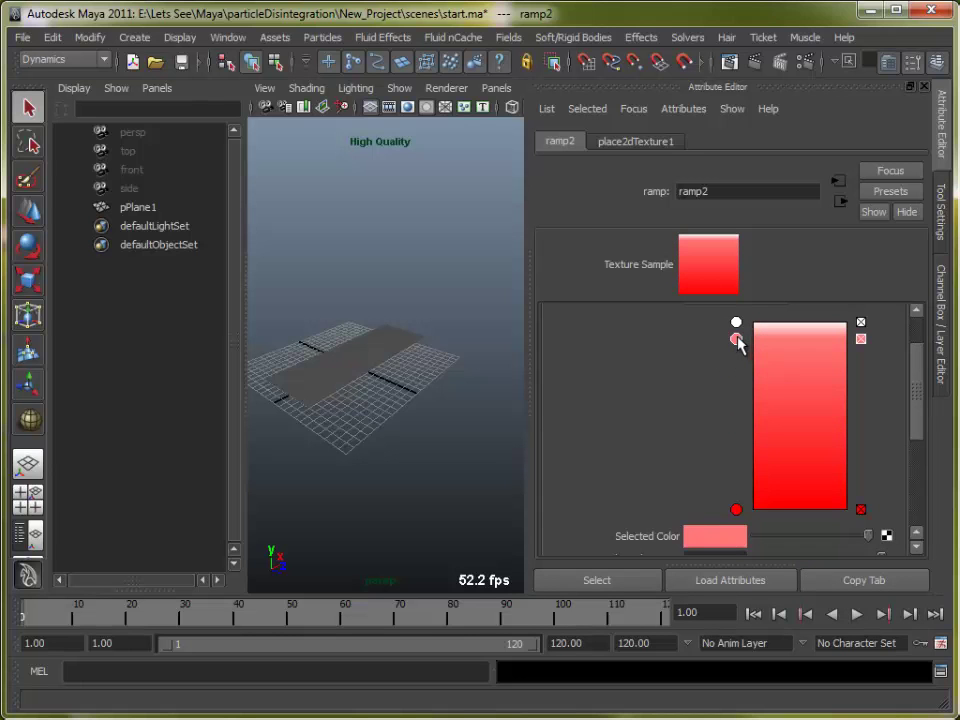
{"action": "left_click", "coordinate": [736, 538]}
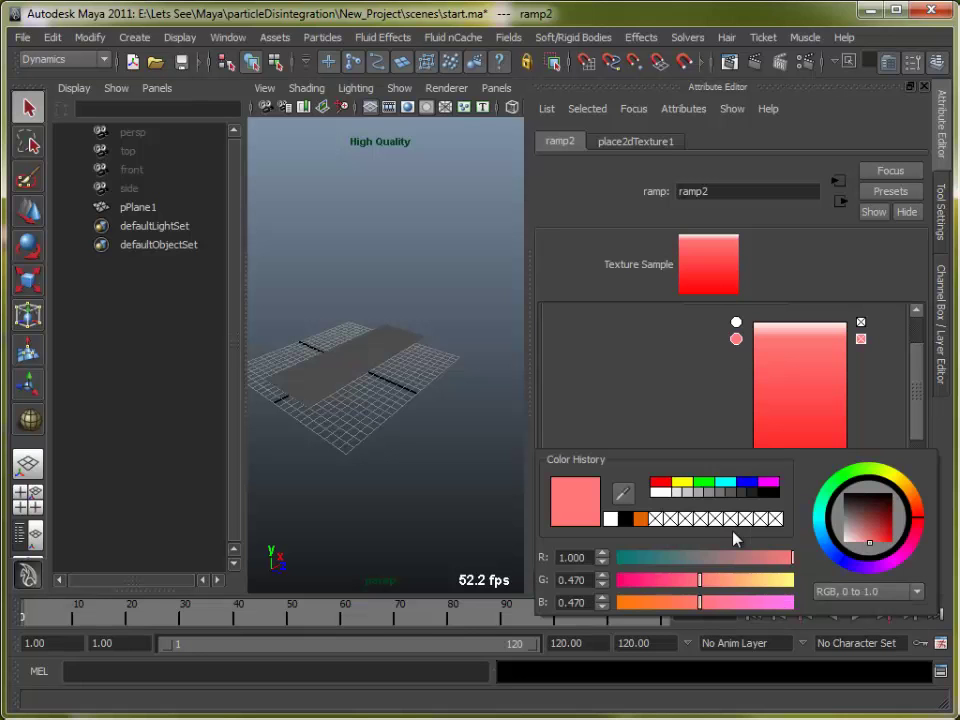
{"action": "left_click", "coordinate": [772, 493]}
{"action": "left_click", "coordinate": [775, 360]}
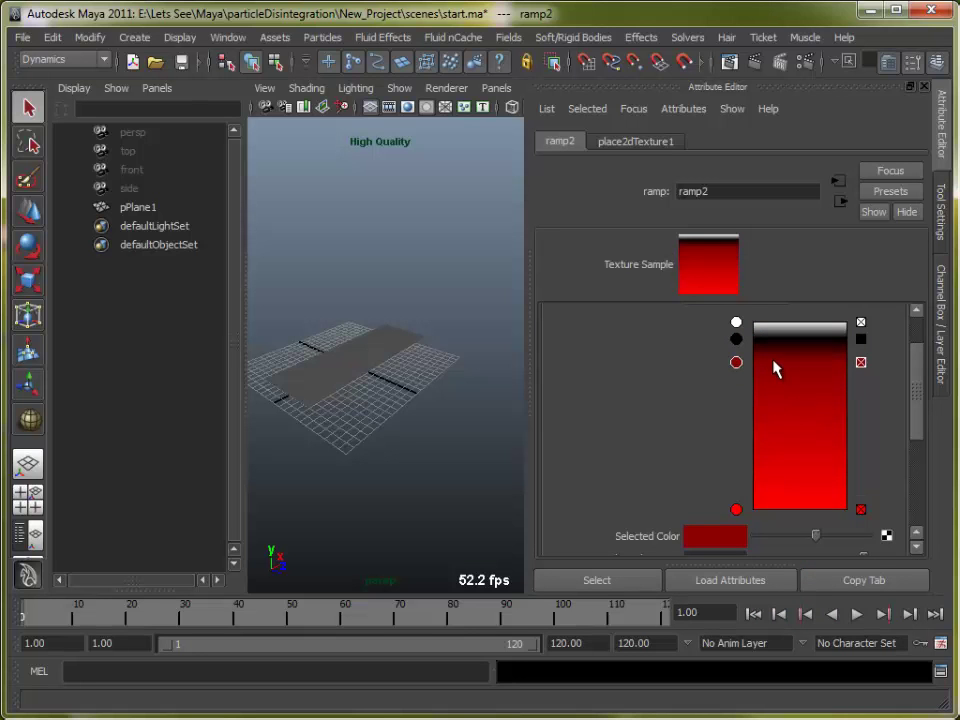
Set the ramp's bottom color entry to black
{"action": "left_click", "coordinate": [735, 511]}
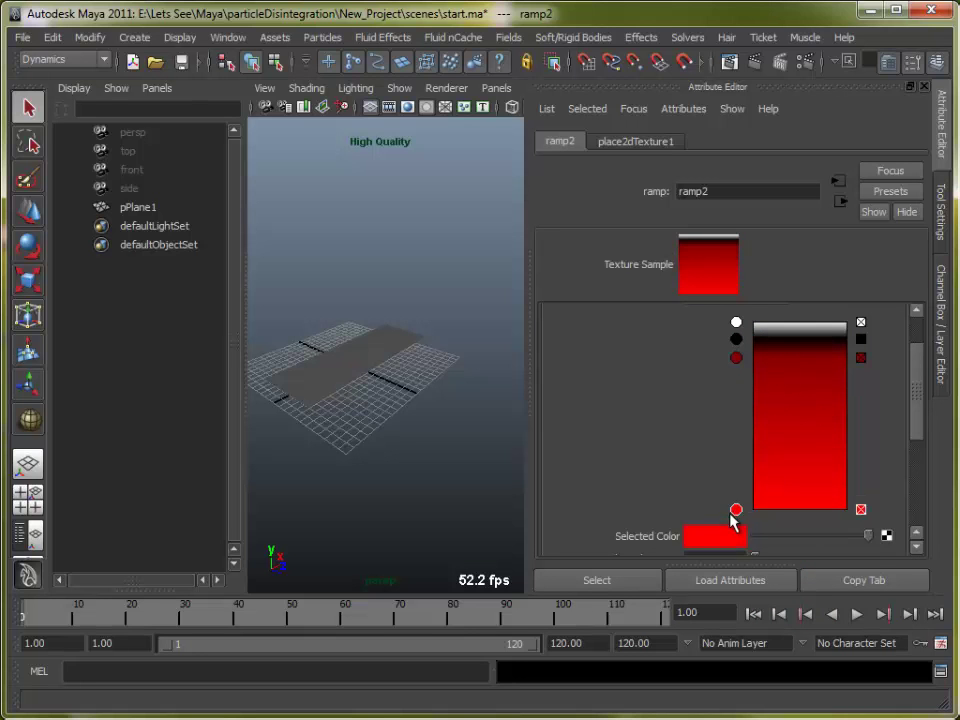
{"action": "left_click", "coordinate": [729, 540]}
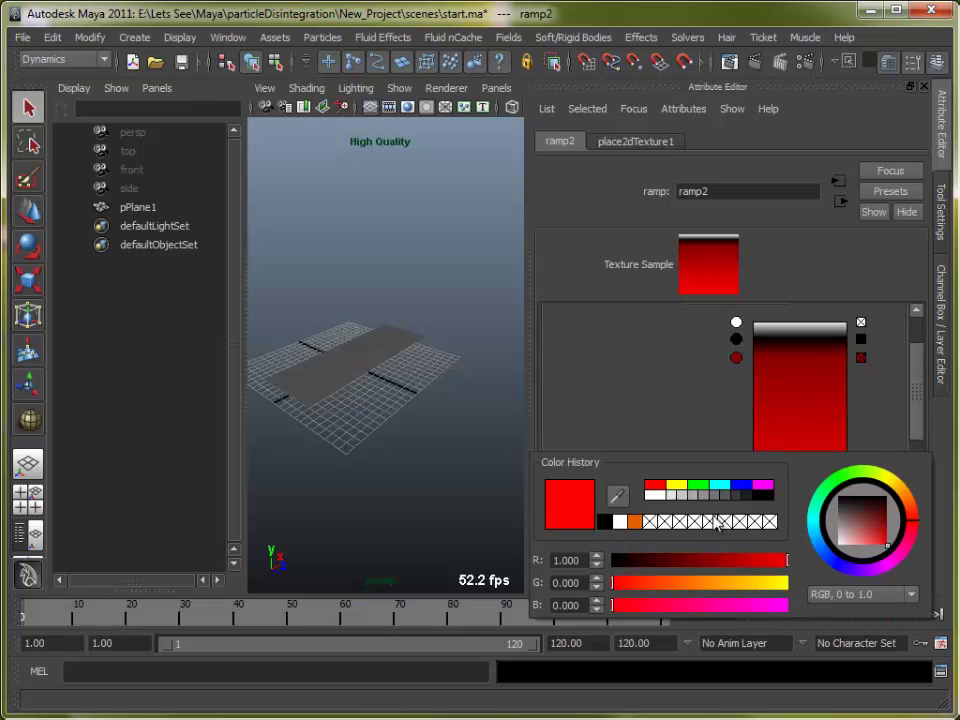
{"action": "left_click", "coordinate": [764, 497]}
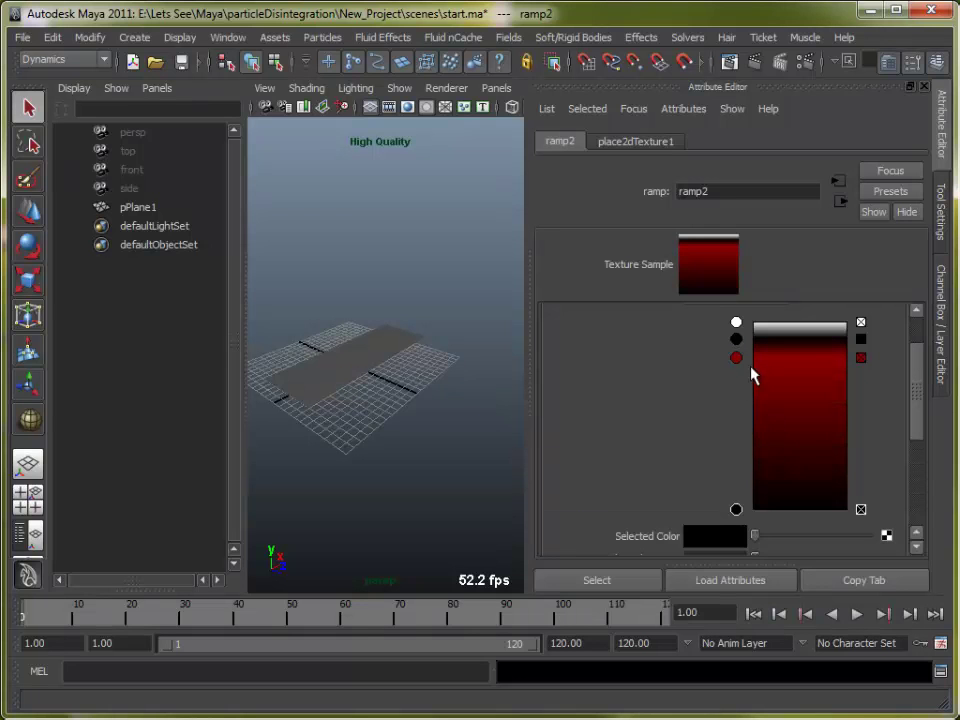
Nudge the dark red ramp entry slightly downward and set the bottom entry to white
{"action": "left_click", "coordinate": [736, 357]}
{"action": "left_click_drag", "start_coordinate": [736, 357], "coordinate": [739, 362]}
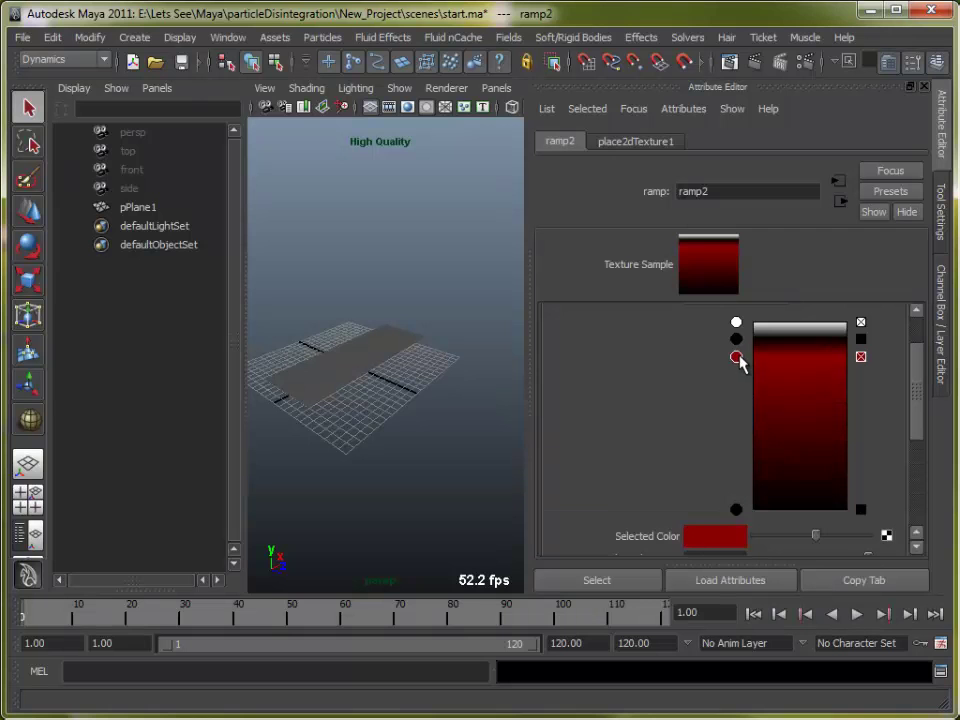
{"action": "left_click", "coordinate": [736, 509]}
{"action": "left_click", "coordinate": [724, 538]}
{"action": "left_click", "coordinate": [674, 495]}
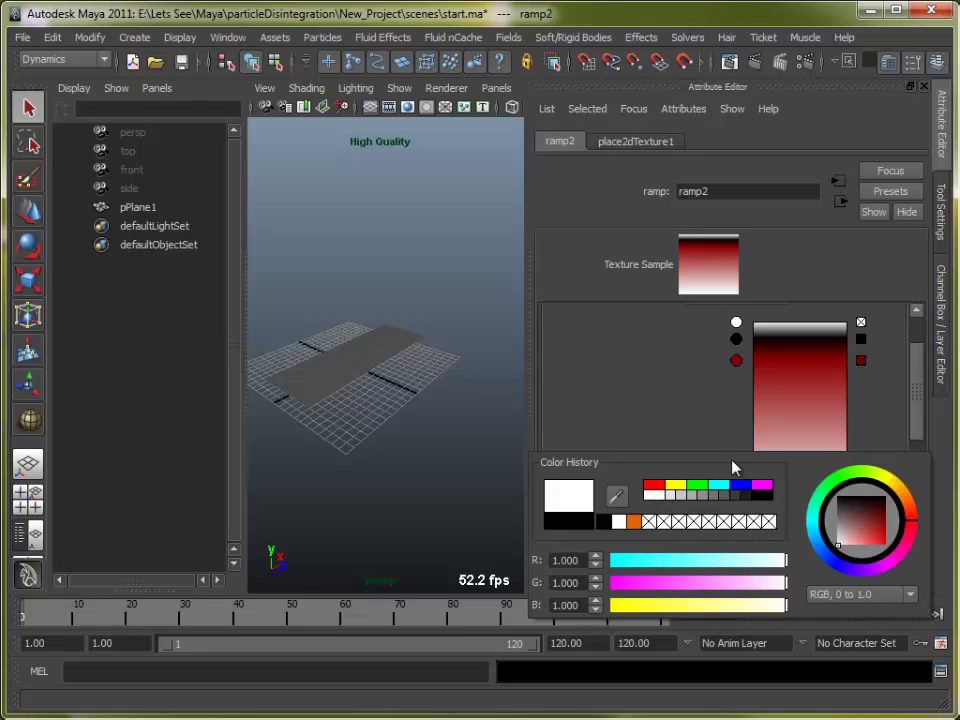
{"action": "left_click_drag", "start_coordinate": [738, 511], "coordinate": [741, 563]}
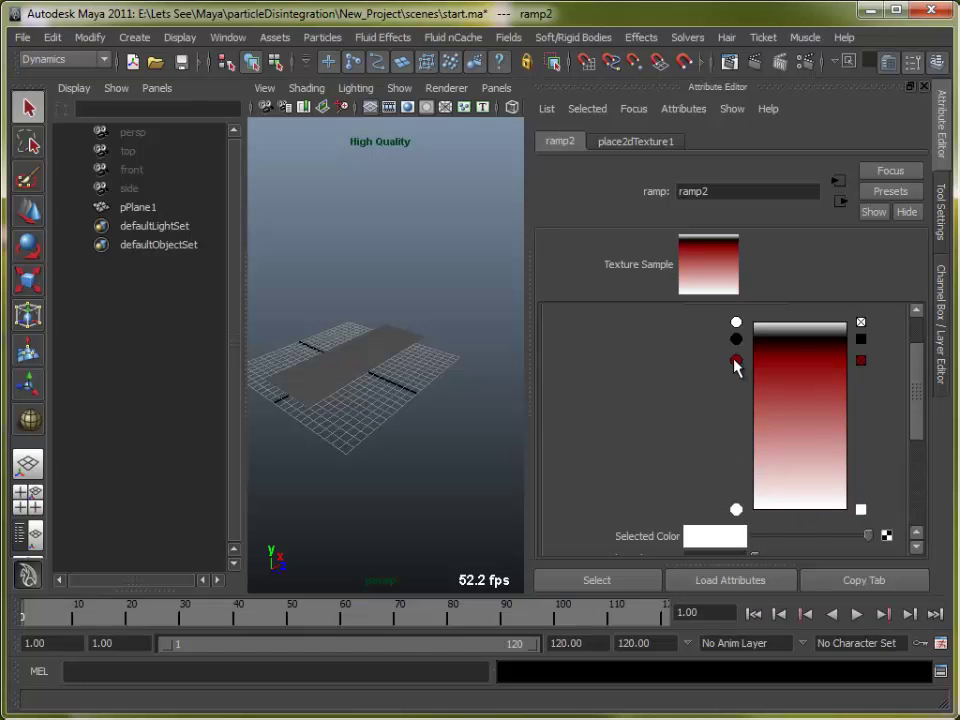
Set the dark red entry to white and squeeze the upper entries into a thin black band at the ramp's top end
{"action": "left_click", "coordinate": [736, 362]}
{"action": "left_click", "coordinate": [714, 538]}
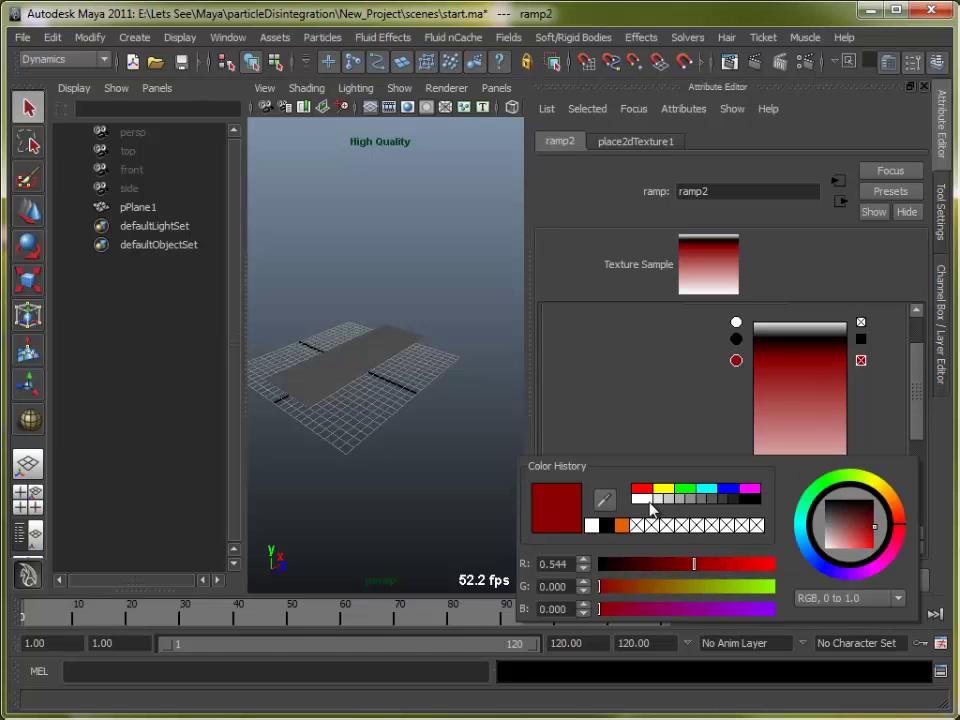
{"action": "left_click", "coordinate": [644, 502]}
{"action": "mouse_move", "coordinate": [737, 360]}
{"action": "left_mouse_down"}
{"action": "mouse_move", "coordinate": [741, 325]}
{"action": "mouse_move", "coordinate": [741, 337]}
{"action": "left_mouse_up"}
{"action": "left_click", "coordinate": [737, 323]}
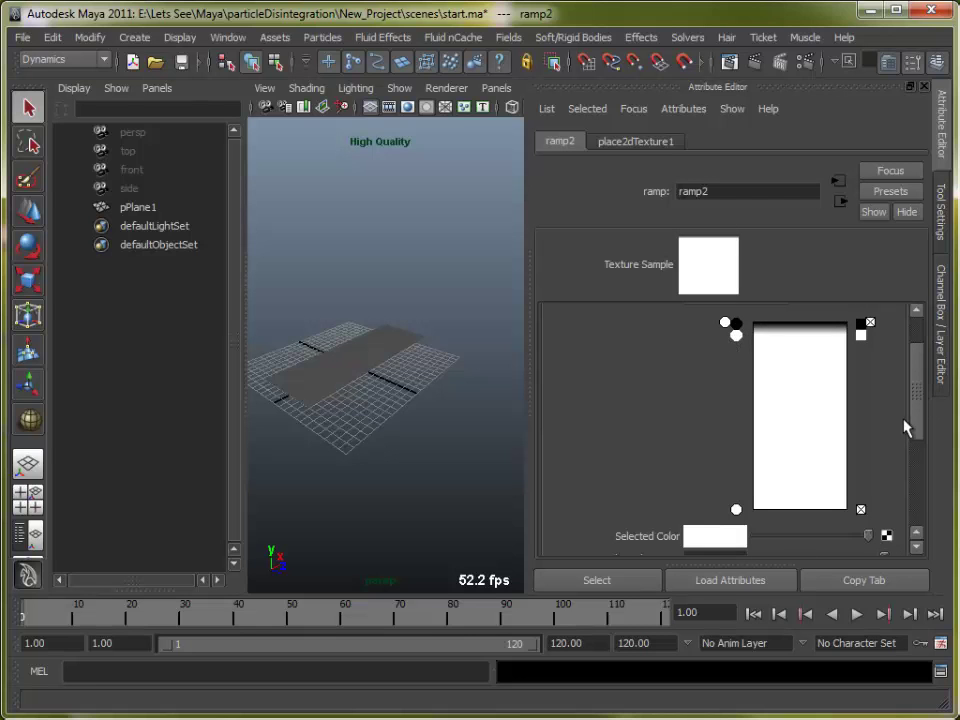
Key the position of the ramp's topmost white entry at frame 1
{"action": "left_click_drag", "start_coordinate": [915, 413], "coordinate": [915, 441]}
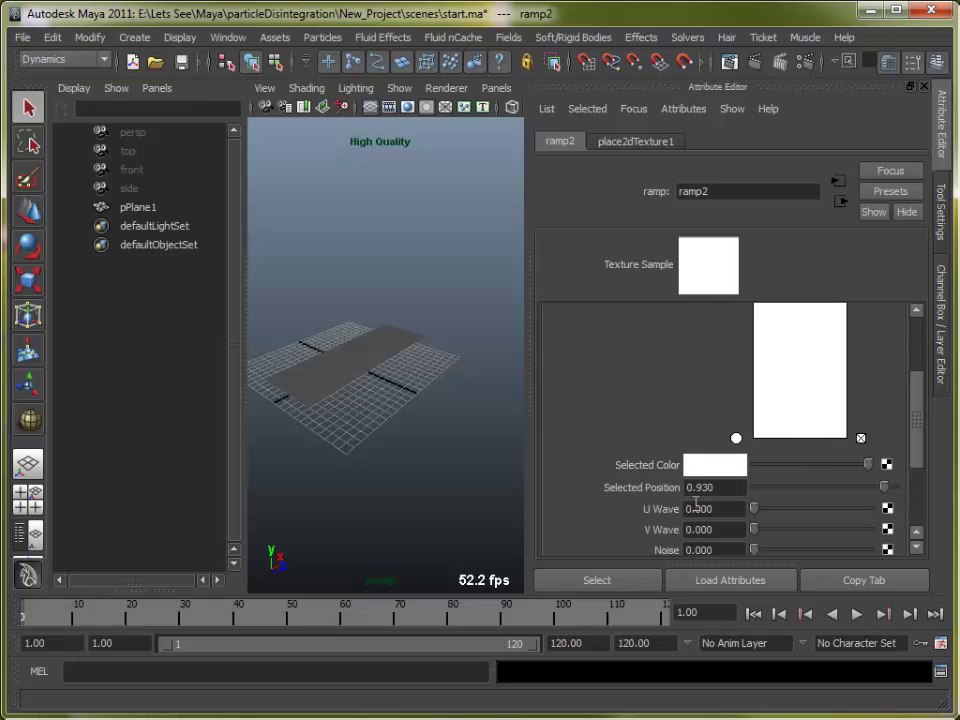
{"action": "left_click_drag", "start_coordinate": [912, 440], "coordinate": [922, 399]}
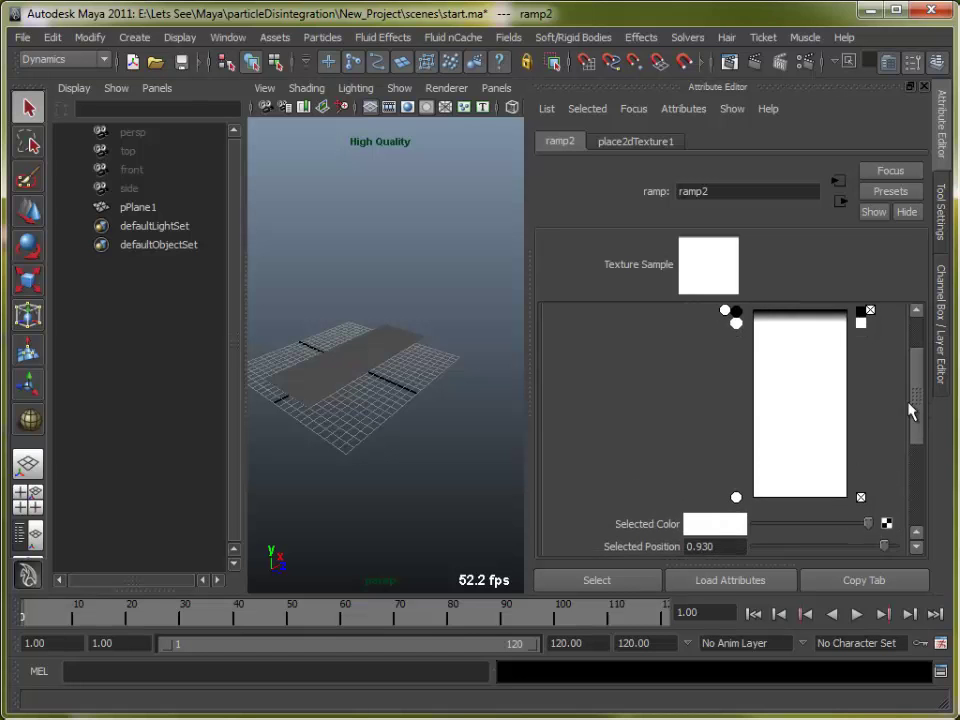
{"action": "left_click", "coordinate": [727, 311]}
{"action": "right_click", "coordinate": [636, 551]}
{"action": "left_click", "coordinate": [672, 573]}
Set a key on the color of the ramp's black entry at frame 1
{"action": "left_click", "coordinate": [736, 315]}
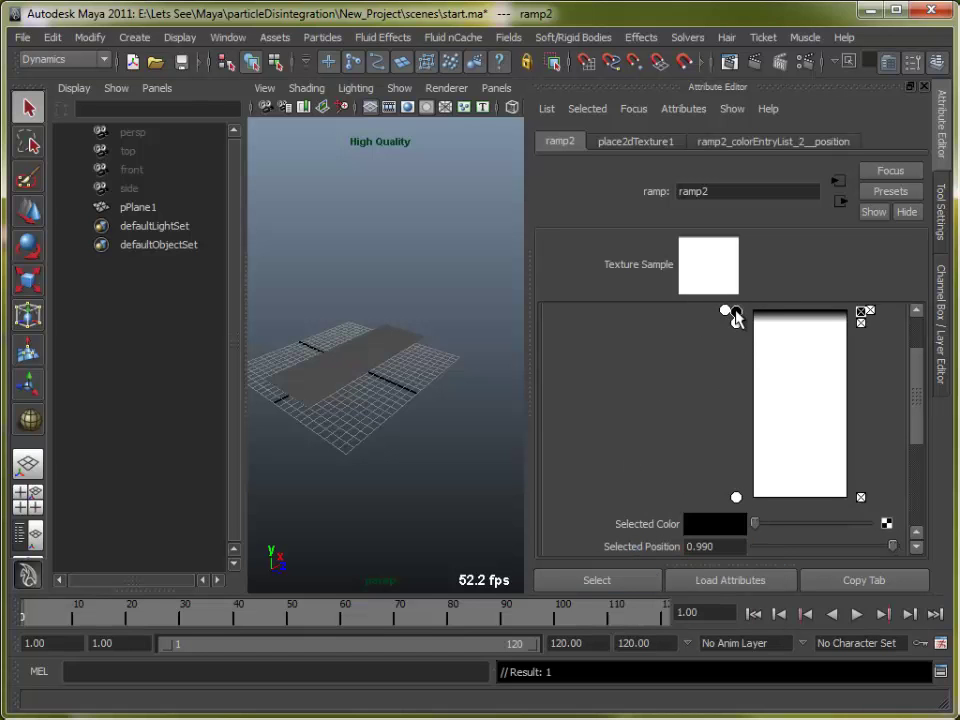
{"action": "right_click", "coordinate": [646, 530]}
{"action": "left_click", "coordinate": [684, 555]}
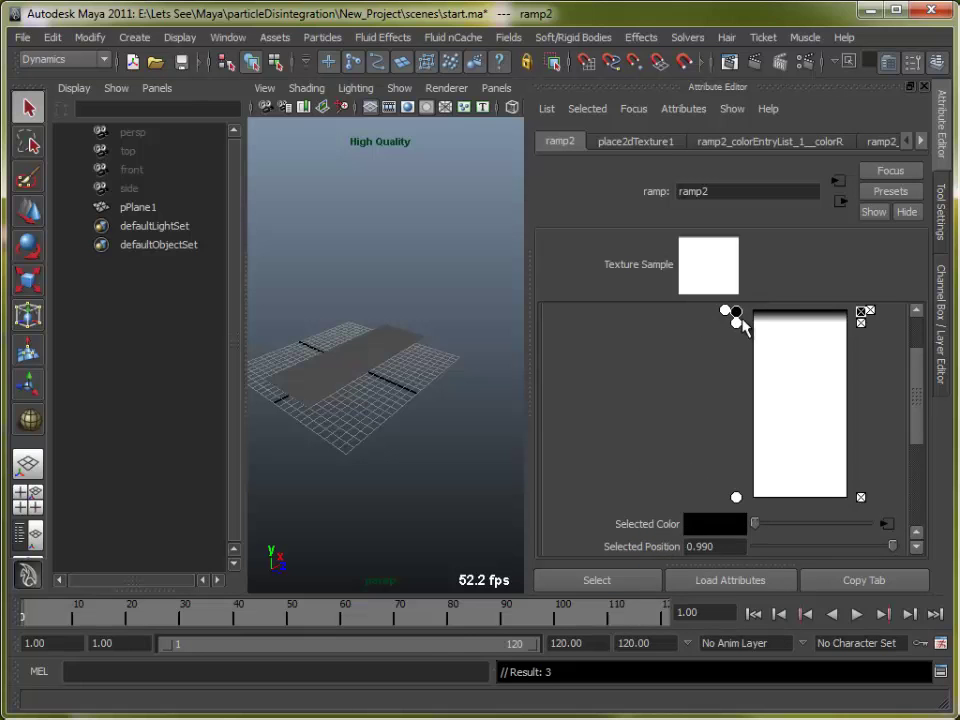
Key the position of the white entry below the black band at 0.930 on frame 1
{"action": "left_click", "coordinate": [736, 323]}
{"action": "right_click", "coordinate": [664, 527]}
{"action": "left_click", "coordinate": [574, 480]}
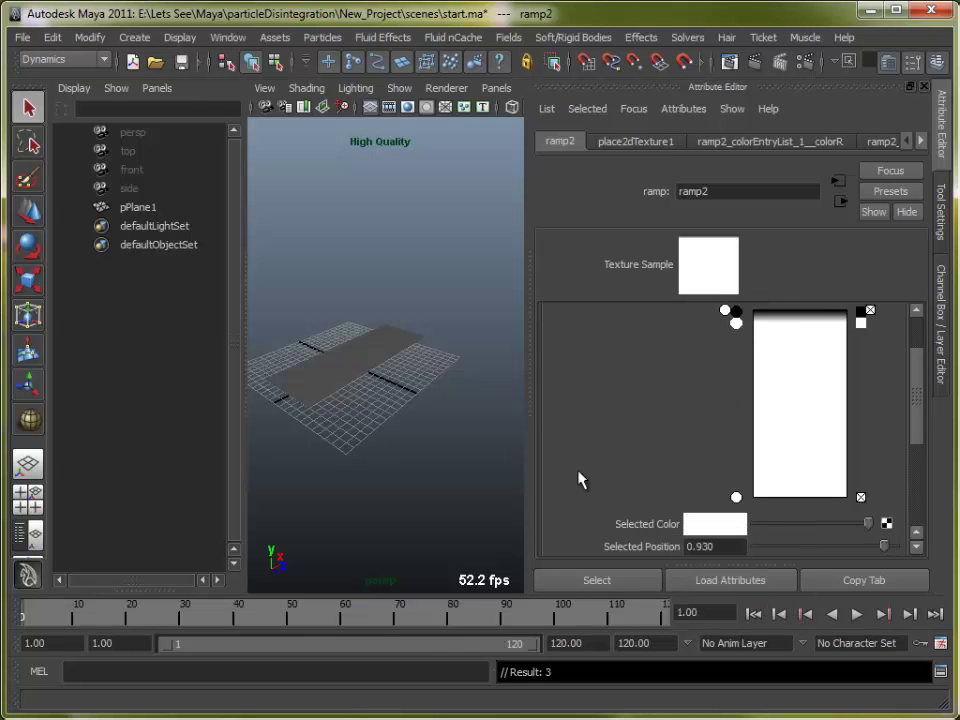
{"action": "right_click", "coordinate": [656, 553]}
{"action": "left_click", "coordinate": [688, 575]}
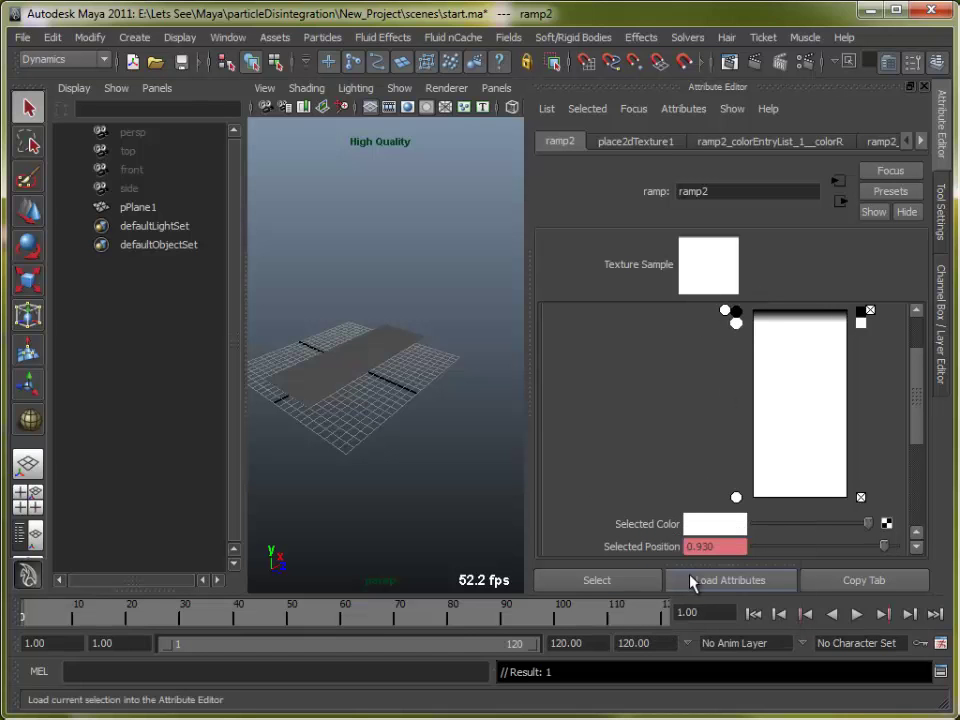
Move the black entry to 0.985, break its color key connection and key its position at frame 1
{"action": "left_click", "coordinate": [735, 314]}
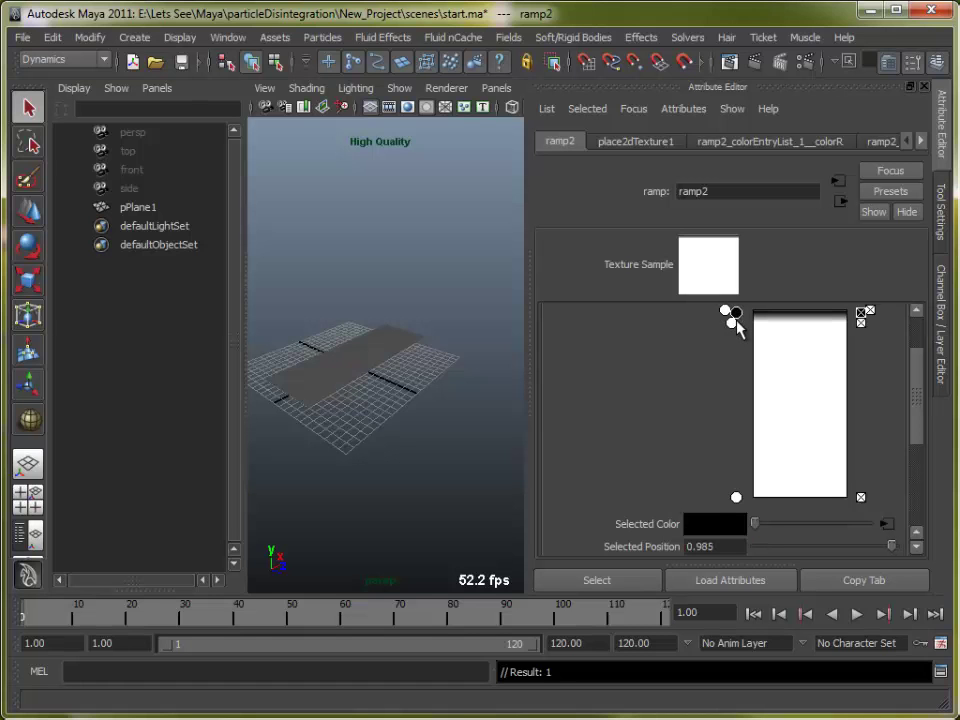
{"action": "left_click", "coordinate": [729, 320]}
{"action": "left_click", "coordinate": [735, 313]}
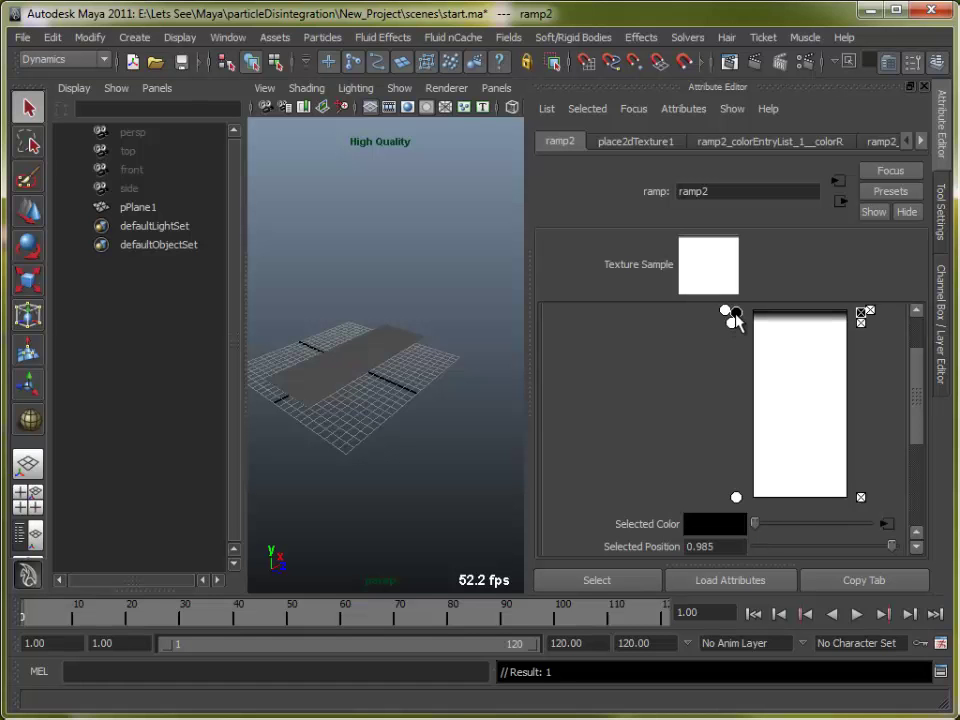
{"action": "right_click", "coordinate": [658, 526]}
{"action": "left_click", "coordinate": [703, 566]}
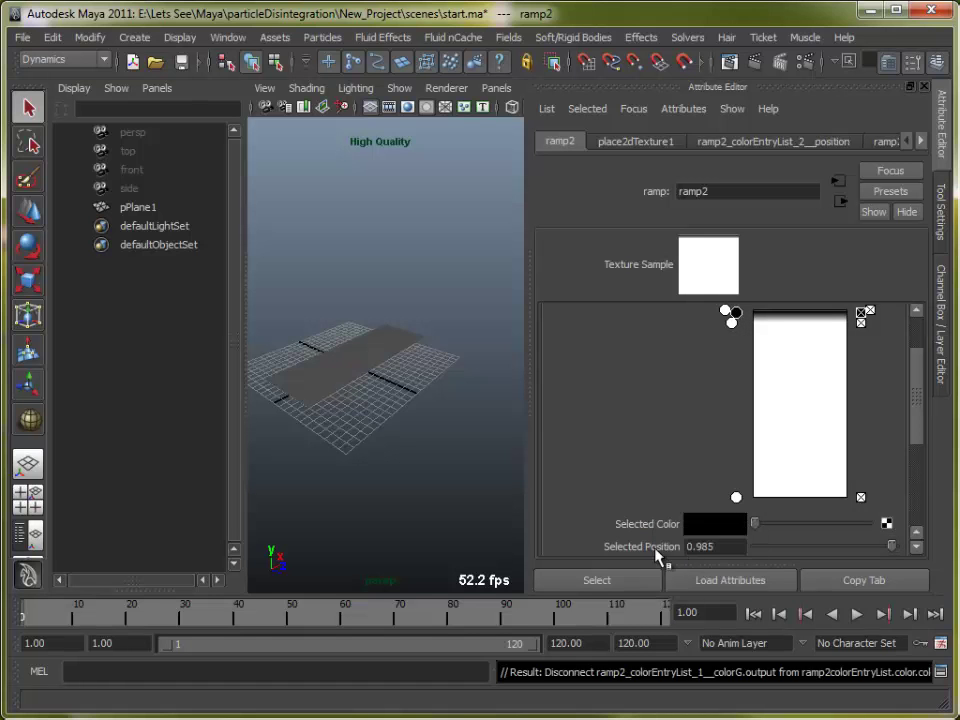
{"action": "right_click", "coordinate": [657, 553]}
{"action": "left_click", "coordinate": [690, 579]}
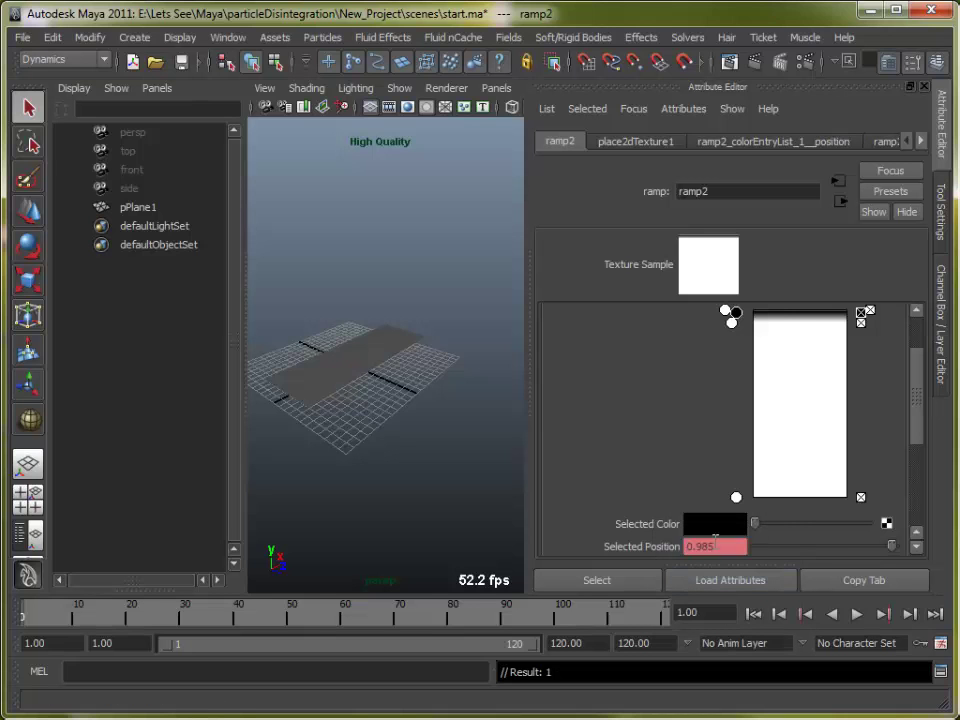
At frame 120, move the band to the ramp's bottom end, with white entries at 0.150 and 0.010 and the black entry at 0.075
{"action": "double_click", "coordinate": [692, 612]}
{"action": "type", "text": "120"}
{"action": "key", "text": "Return"}
{"action": "left_click_drag", "start_coordinate": [734, 324], "coordinate": [731, 492]}
{"action": "left_click_drag", "start_coordinate": [733, 314], "coordinate": [739, 481]}
{"action": "left_click_drag", "start_coordinate": [737, 312], "coordinate": [739, 470]}
{"action": "left_click", "coordinate": [736, 479]}
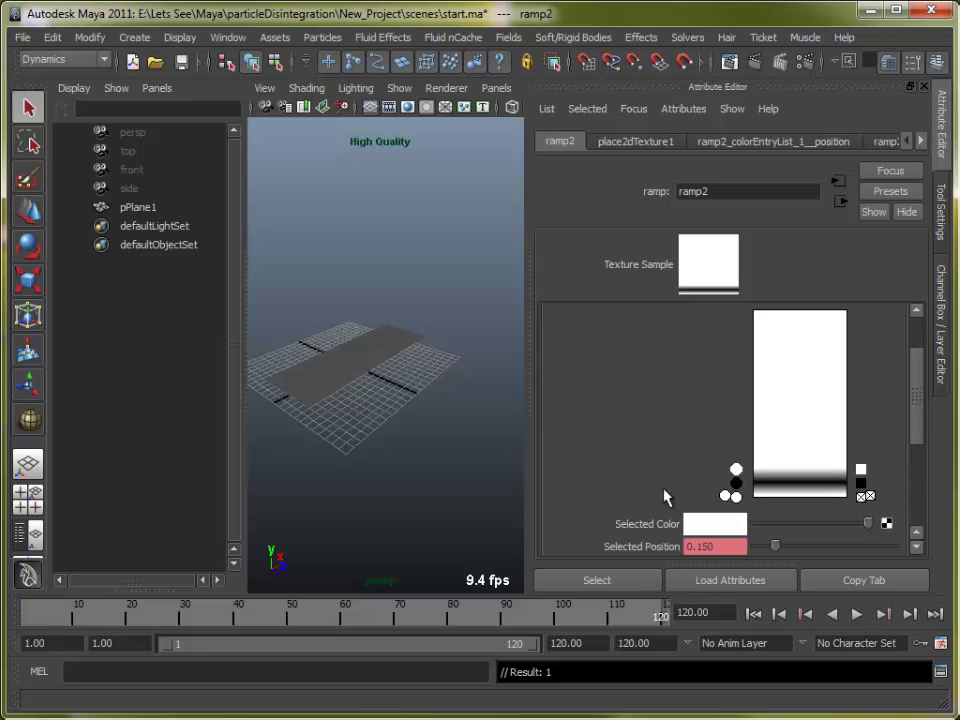
Key the positions of the upper white entry at 0.150 and the black entry at 0.075 on frame 120
{"action": "left_click", "coordinate": [726, 497]}
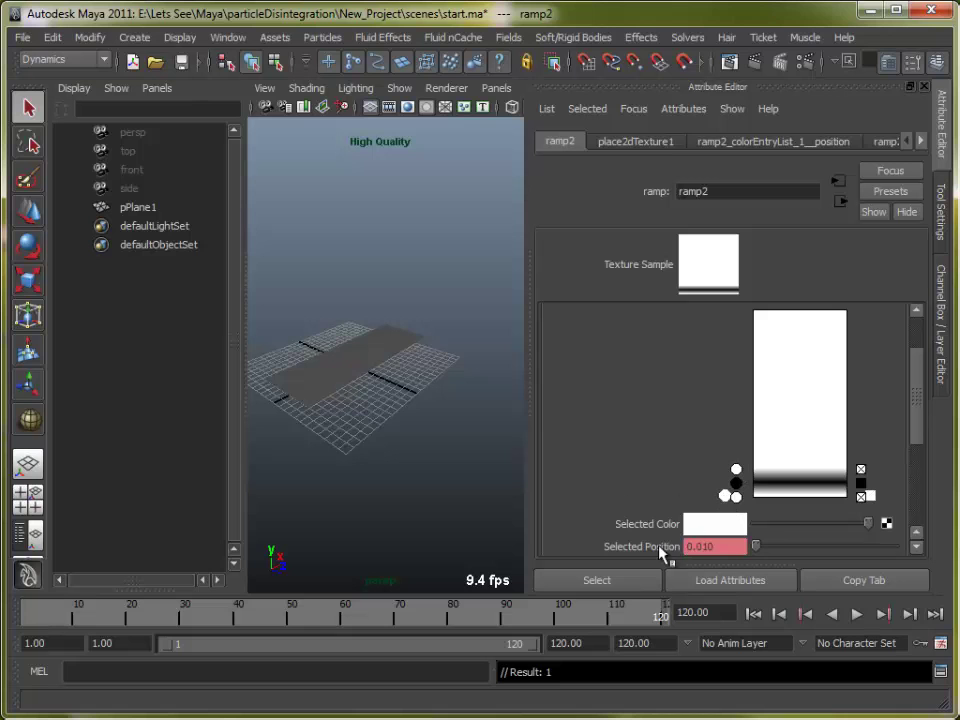
{"action": "left_click", "coordinate": [736, 470]}
{"action": "right_click", "coordinate": [658, 554]}
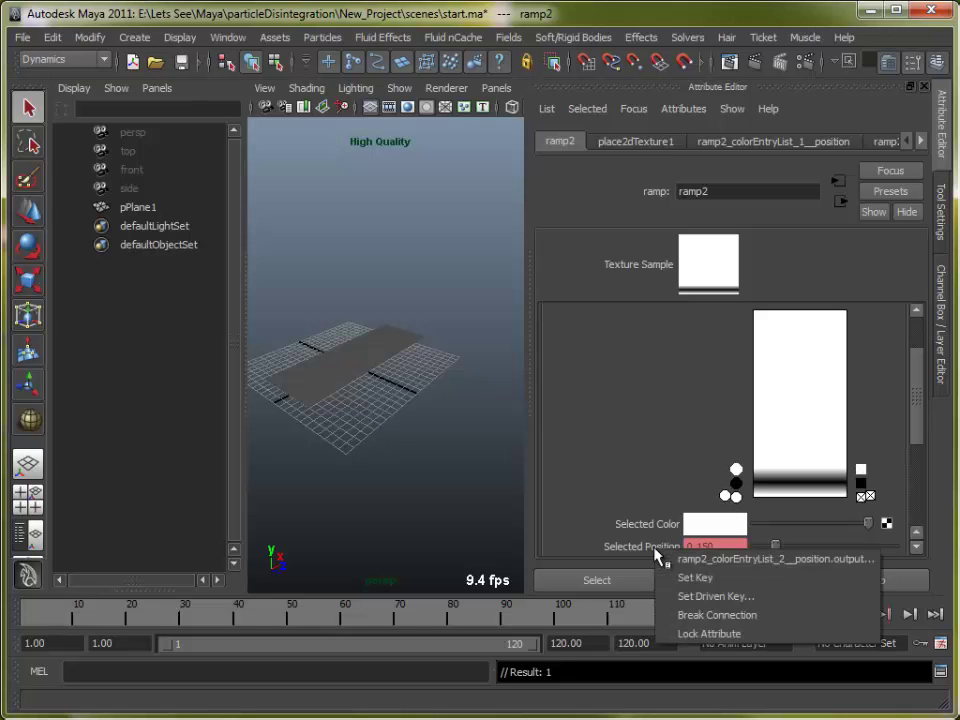
{"action": "left_click", "coordinate": [690, 578]}
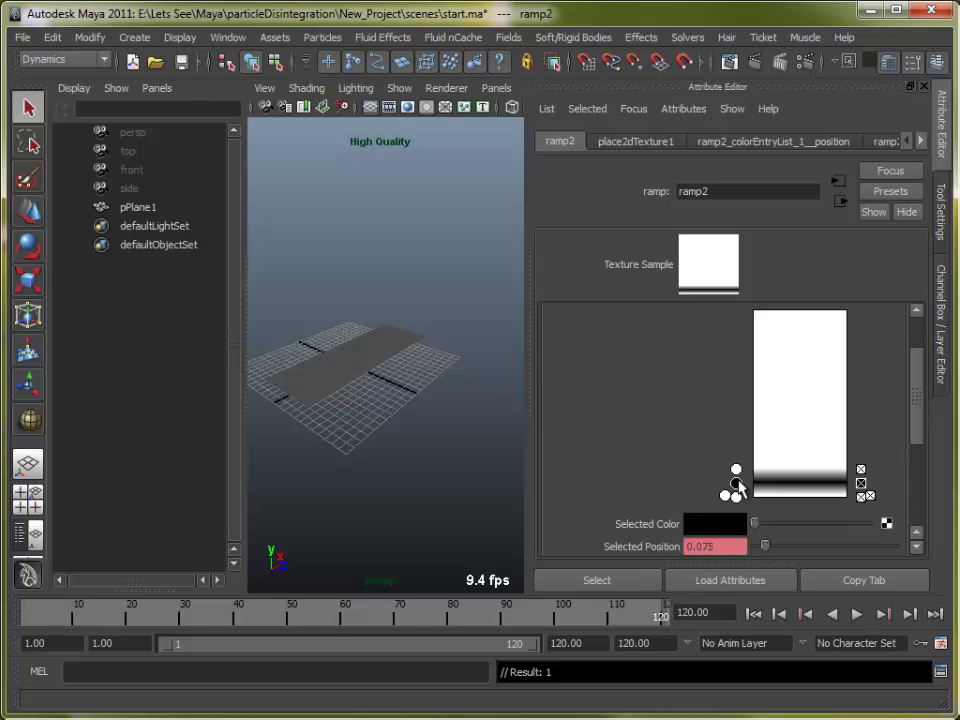
{"action": "right_click", "coordinate": [672, 550]}
{"action": "left_click", "coordinate": [688, 576]}
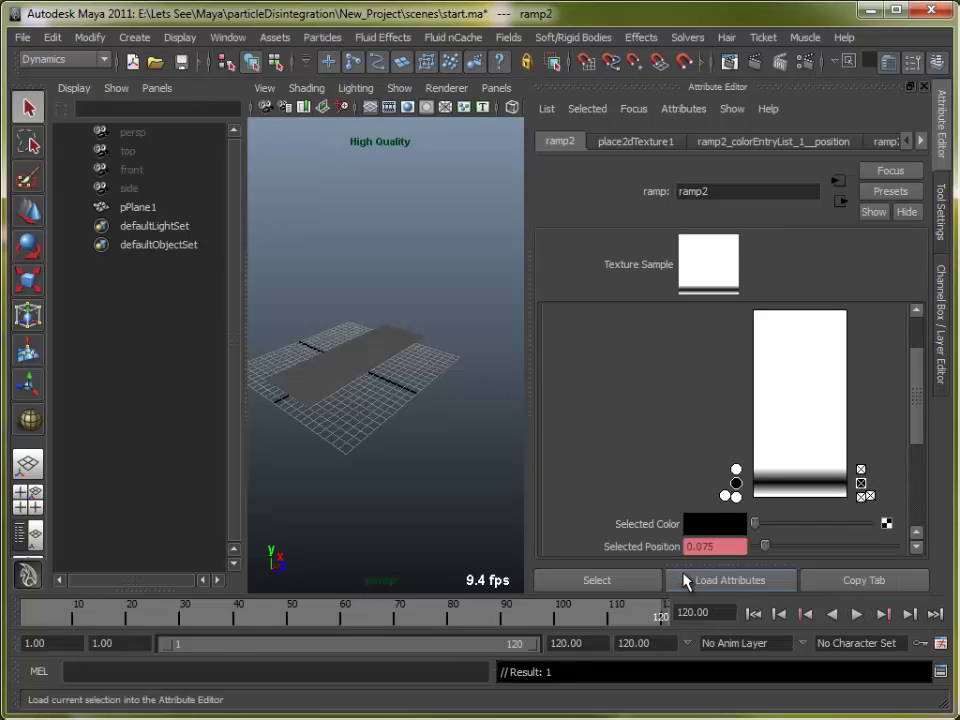
Key the positions of the white entry at 0.010 and the bottommost white entry at 0.000 on frame 120
{"action": "left_click", "coordinate": [724, 496]}
{"action": "right_click", "coordinate": [666, 555]}
{"action": "left_click", "coordinate": [680, 575]}
{"action": "left_click_drag", "start_coordinate": [722, 503], "coordinate": [724, 510]}
{"action": "right_click", "coordinate": [666, 551]}
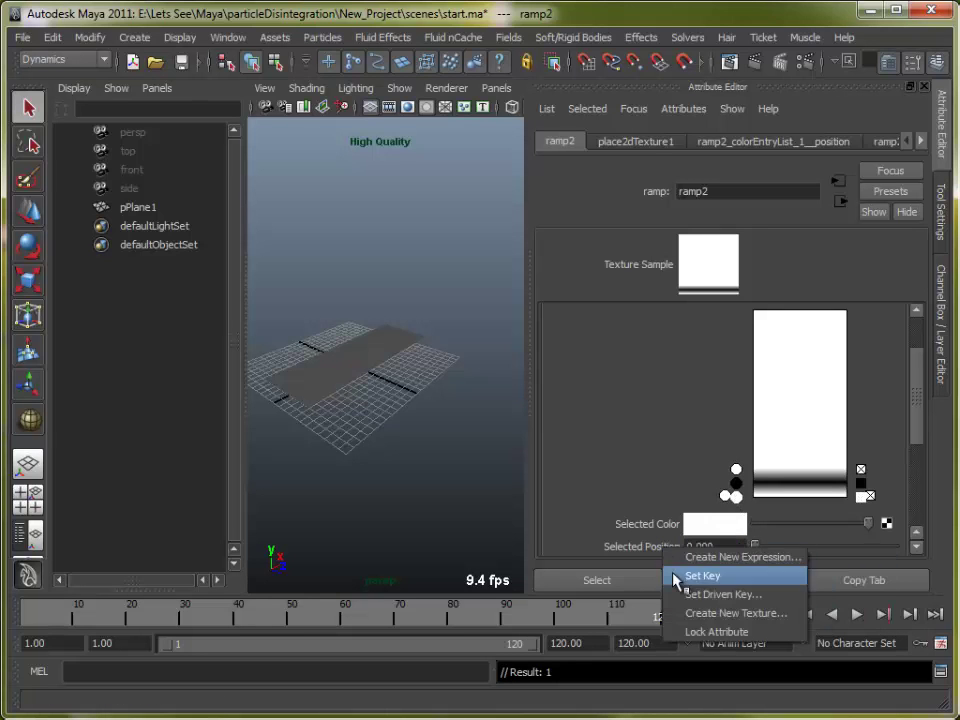
{"action": "left_click", "coordinate": [678, 575]}
Play and scrub the timeline to preview the black band travelling down the ramp's texture sample
{"action": "key", "text": "alt+v"}
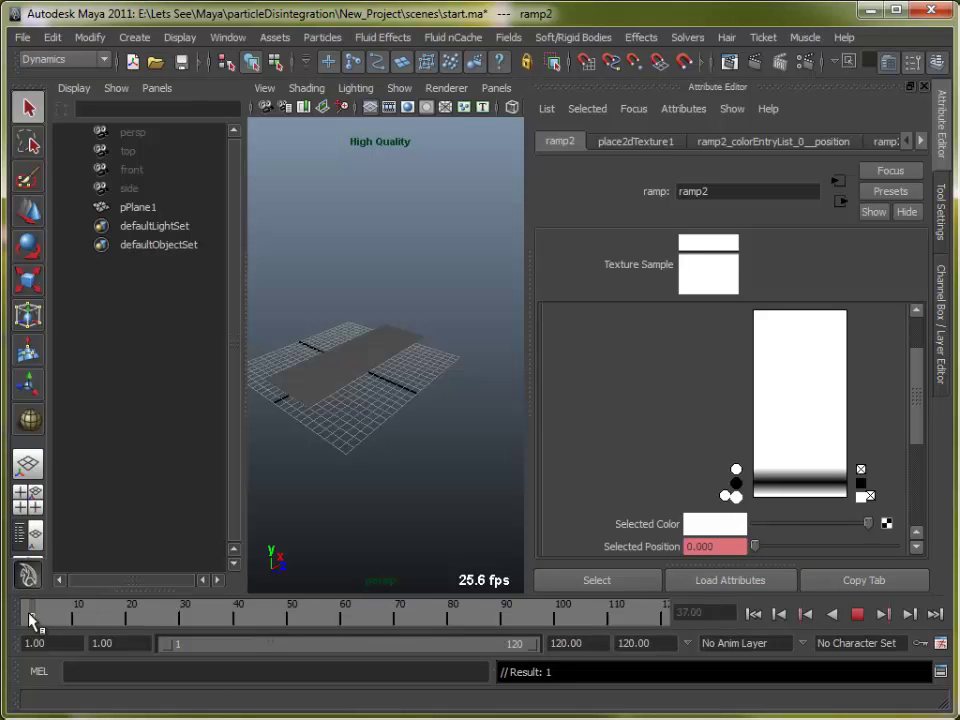
{"action": "left_click", "coordinate": [32, 616]}
{"action": "left_click_drag", "start_coordinate": [86, 615], "coordinate": [621, 617]}
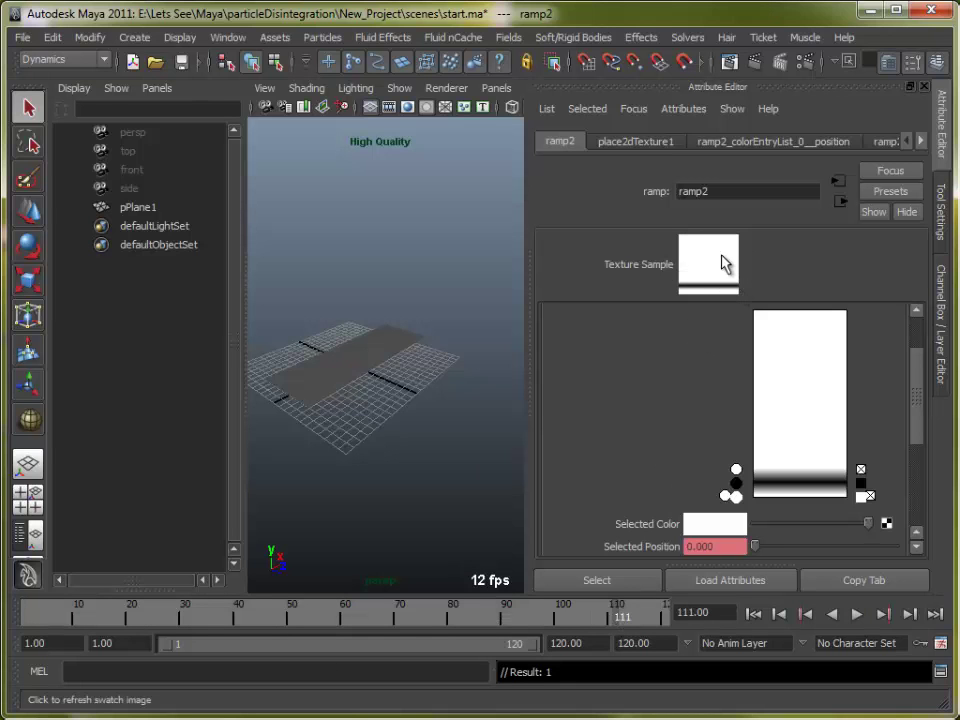
Open the Emit from Object options for the plane and reset them to their defaults
{"action": "right_click_drag", "start_coordinate": [399, 375], "coordinate": [432, 422], "text": "alt"}
{"action": "left_click", "coordinate": [401, 404]}
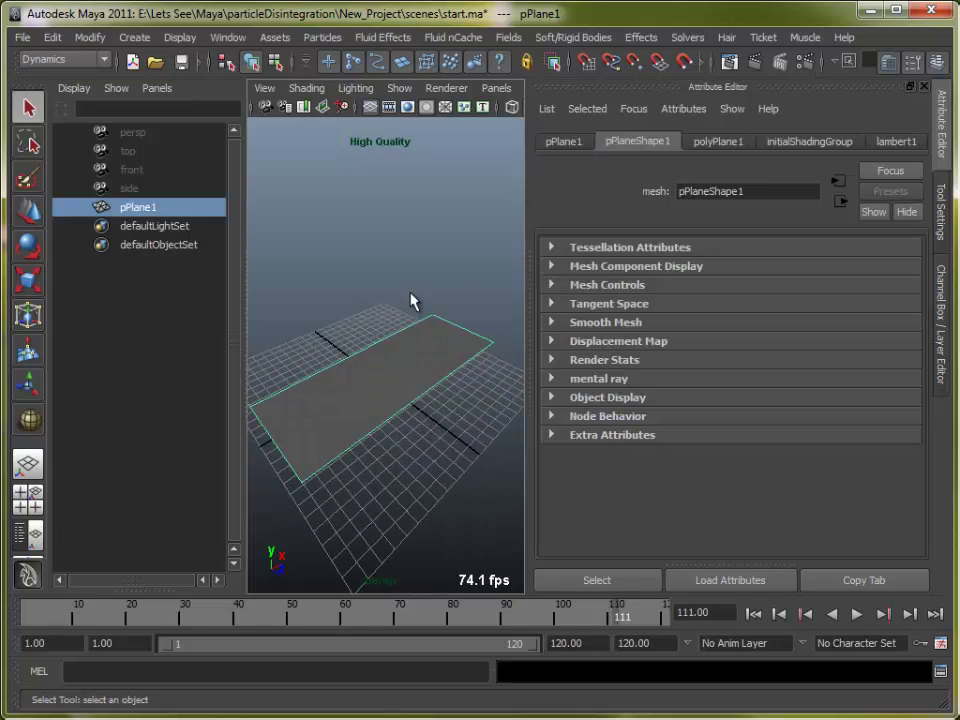
{"action": "left_click", "coordinate": [322, 37]}
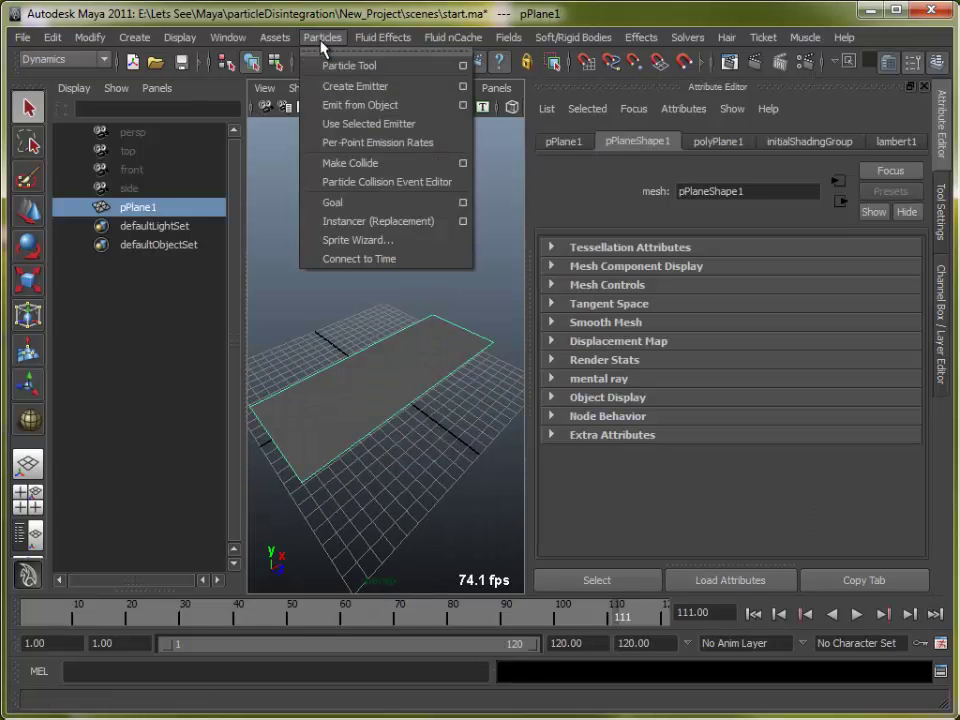
{"action": "left_click", "coordinate": [461, 105]}
{"action": "left_click", "coordinate": [561, 126]}
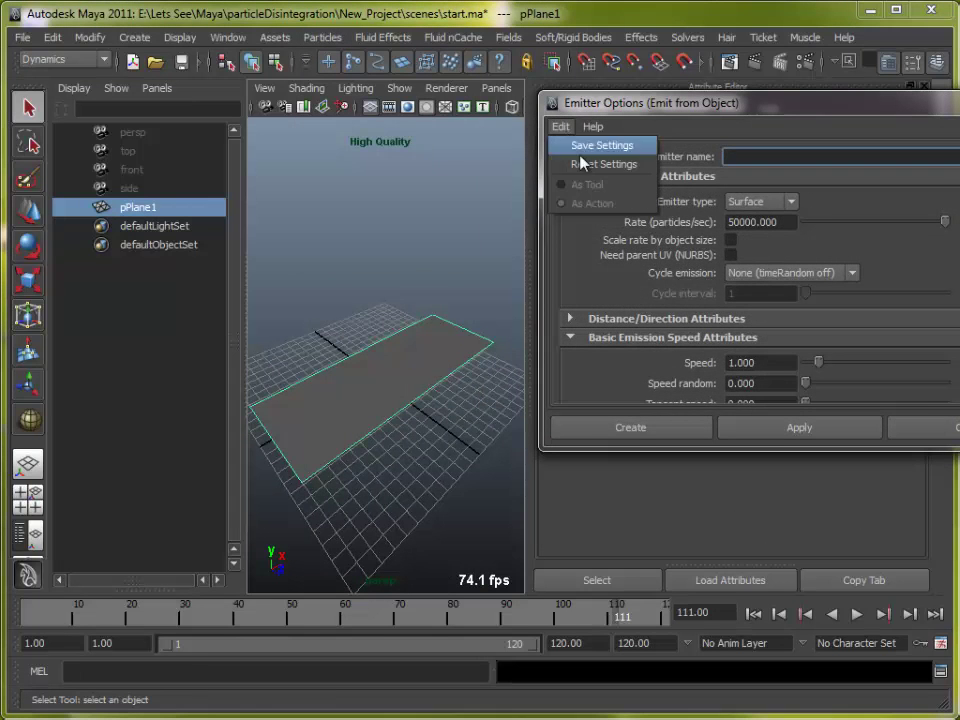
{"action": "left_click", "coordinate": [604, 163]}
Create a Surface emitter on the plane with a rate of 50000 particles per second
{"action": "left_click", "coordinate": [760, 201]}
{"action": "left_click", "coordinate": [767, 246]}
{"action": "left_click_drag", "start_coordinate": [772, 222], "coordinate": [668, 224]}
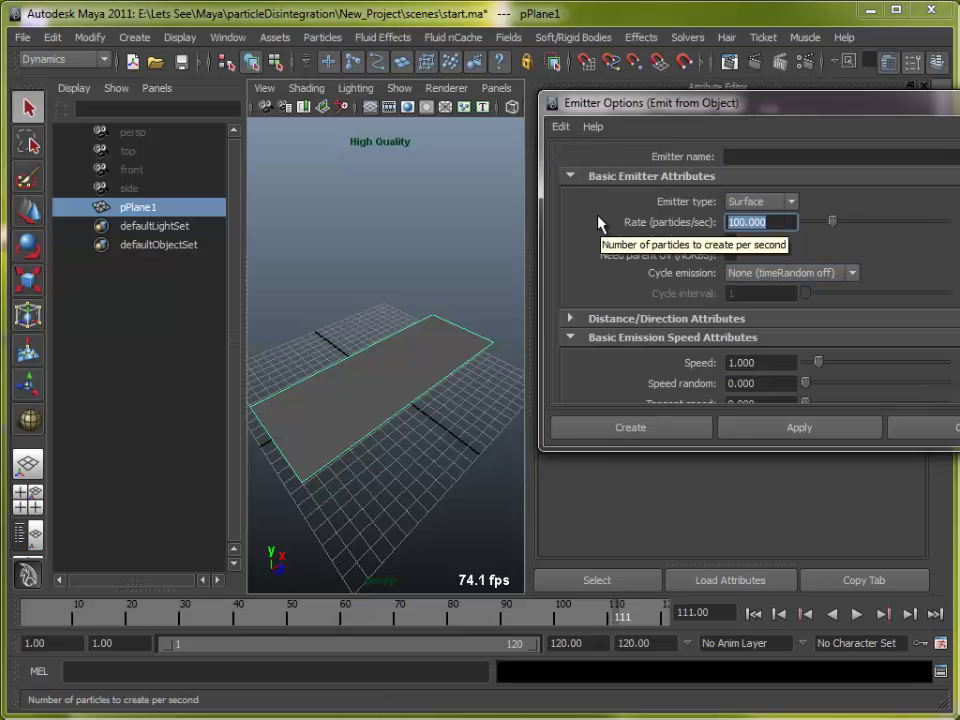
{"action": "type", "text": "5000"}
{"action": "left_click", "coordinate": [656, 437]}
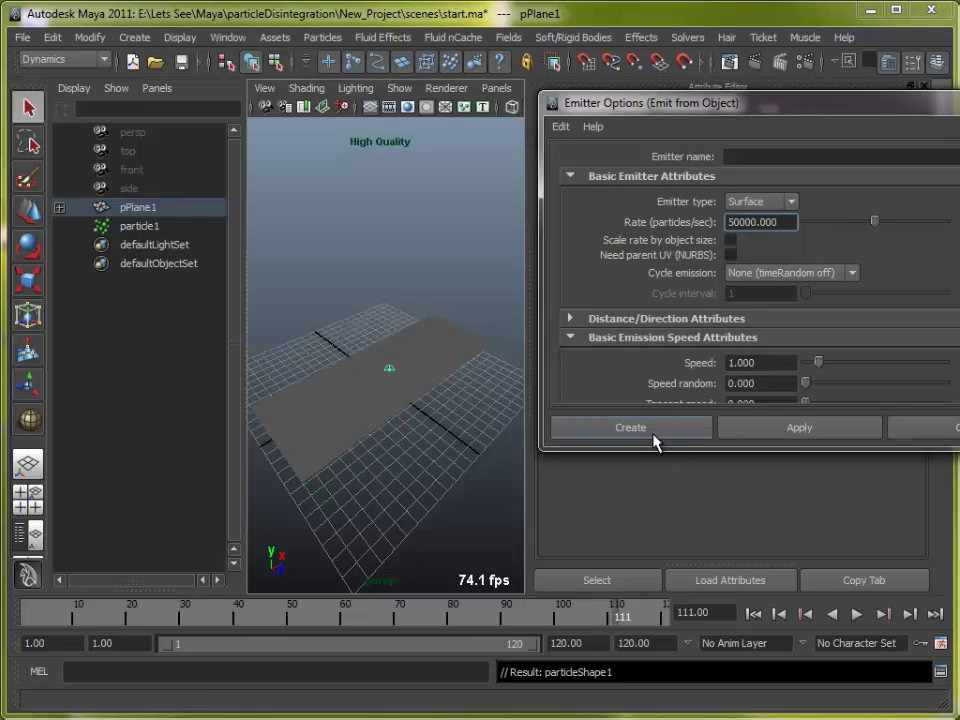
Play the particle simulation from frame 1 and inspect the particles emitted from the plane
{"action": "left_click_drag", "start_coordinate": [508, 480], "coordinate": [420, 480], "text": "alt"}
{"action": "left_click", "coordinate": [753, 614]}
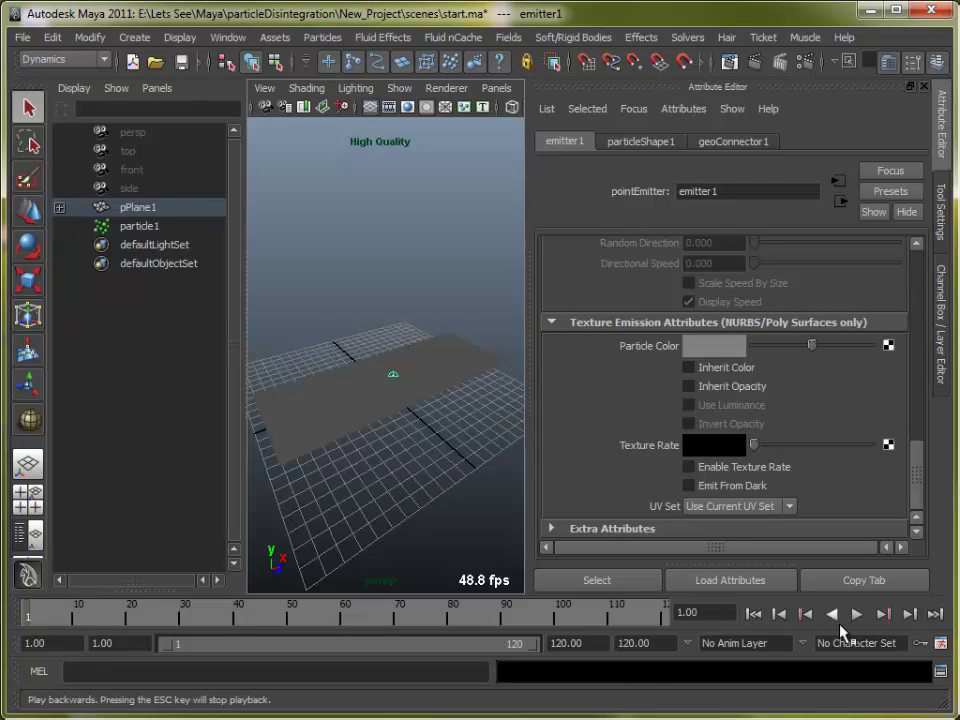
{"action": "left_click", "coordinate": [857, 614]}
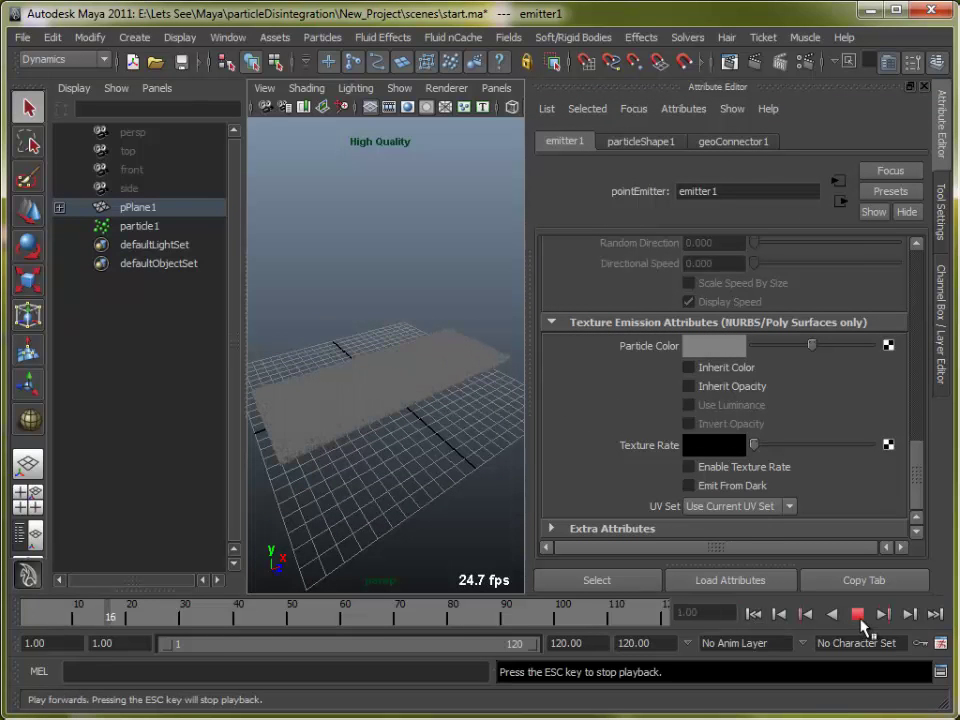
{"action": "key", "text": "Escape"}
{"action": "left_click_drag", "start_coordinate": [470, 490], "coordinate": [432, 475], "text": "alt"}
{"action": "left_click", "coordinate": [438, 400]}
{"action": "right_click_drag", "start_coordinate": [432, 475], "coordinate": [437, 509], "text": "alt"}
{"action": "middle_click_drag", "start_coordinate": [437, 512], "coordinate": [450, 530], "text": "alt"}
{"action": "right_click_drag", "start_coordinate": [450, 530], "coordinate": [420, 558], "text": "alt"}
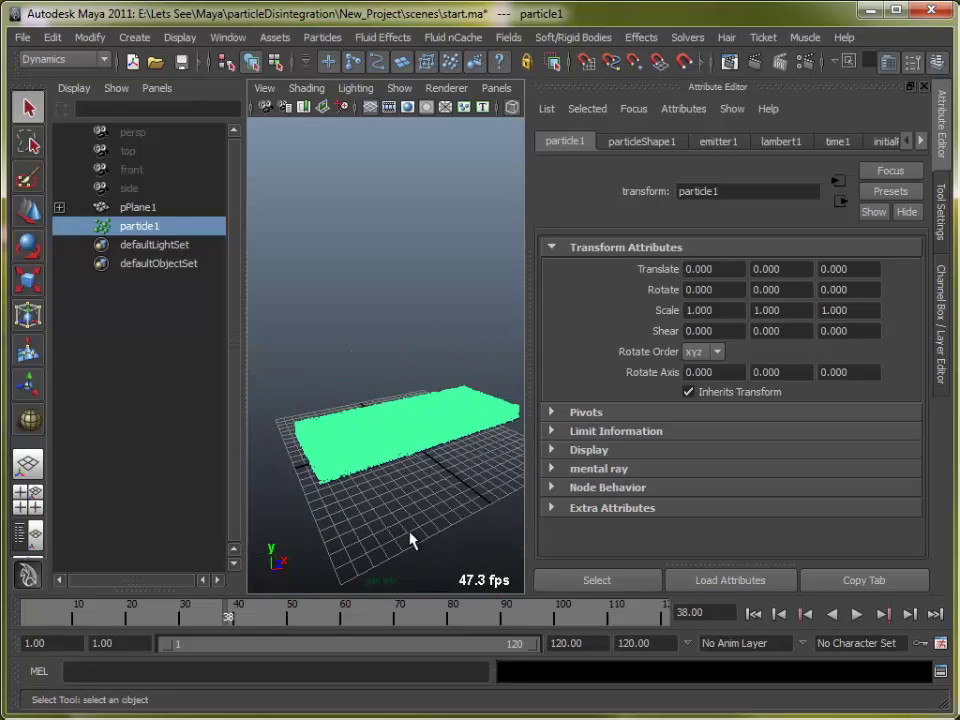
Connect ramp2 to emitter1's Texture Rate and turn on Enable Texture Rate and Emit From Dark
{"action": "left_click", "coordinate": [60, 208]}
{"action": "left_click", "coordinate": [155, 226]}
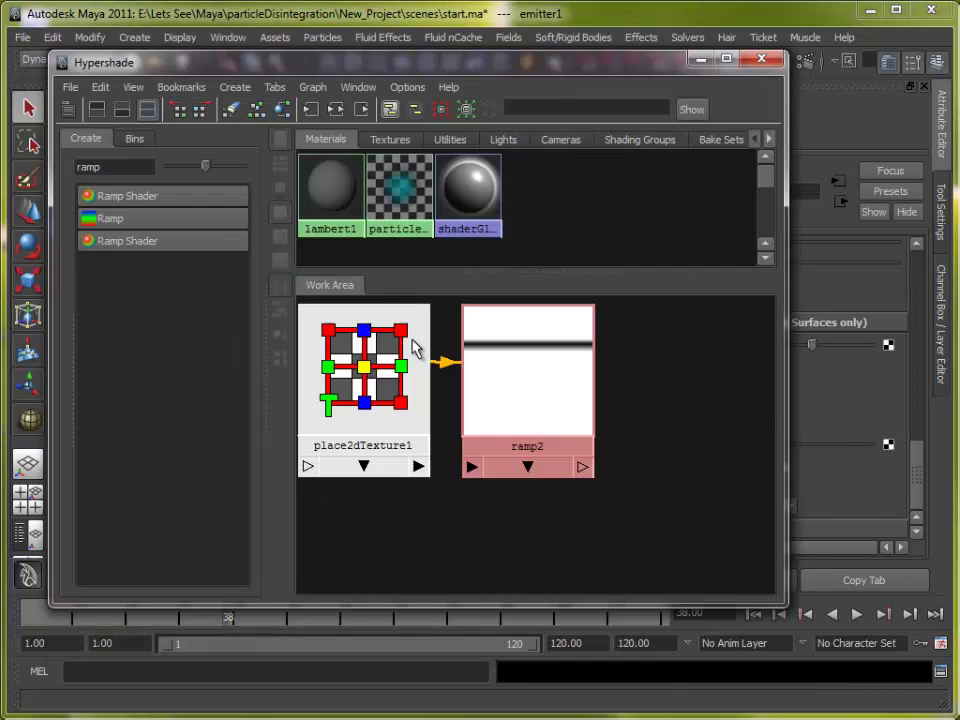
{"action": "left_click_drag", "start_coordinate": [540, 45], "coordinate": [215, 113]}
{"action": "middle_click_drag", "start_coordinate": [199, 437], "coordinate": [607, 466]}
{"action": "left_click", "coordinate": [375, 97]}
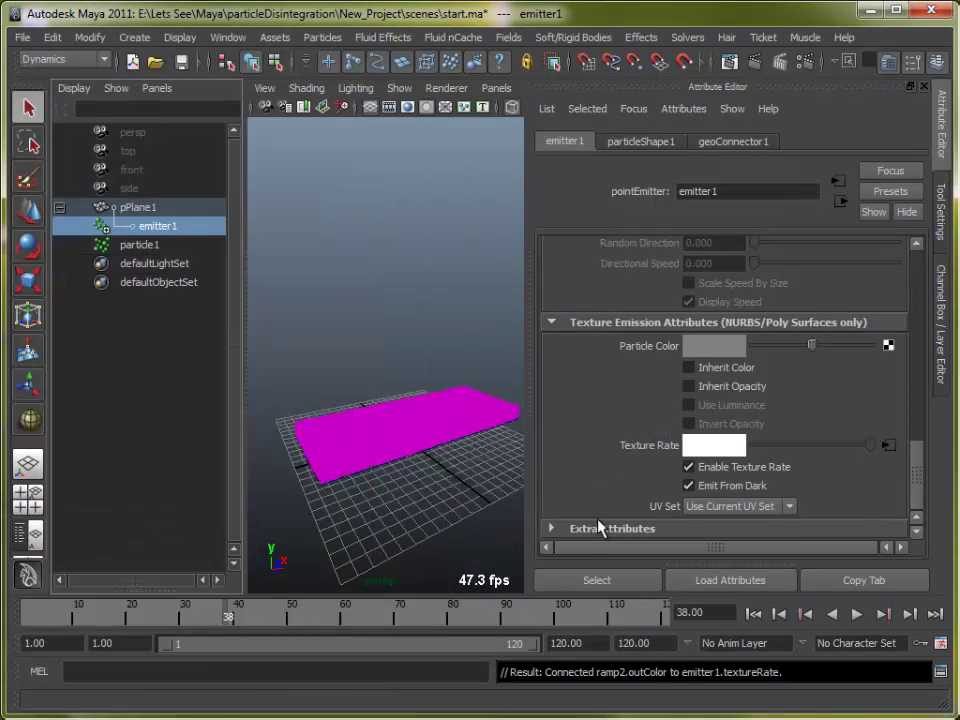
Play the simulation from frame 1 and check how the ramp-driven emission moves across the plane
{"action": "left_click", "coordinate": [752, 614]}
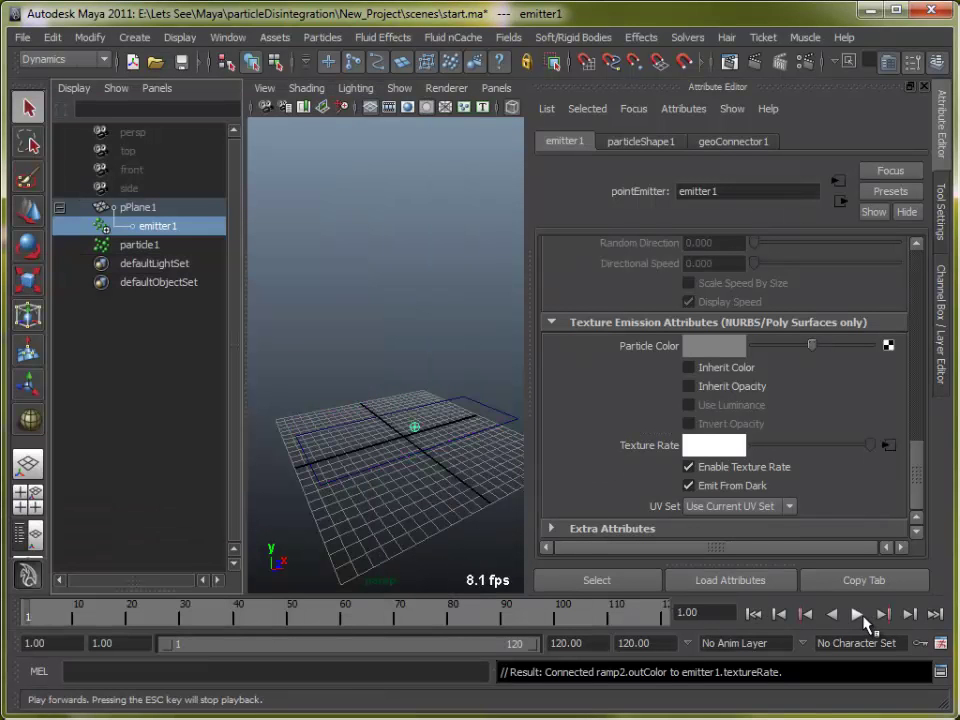
{"action": "left_click", "coordinate": [858, 614]}
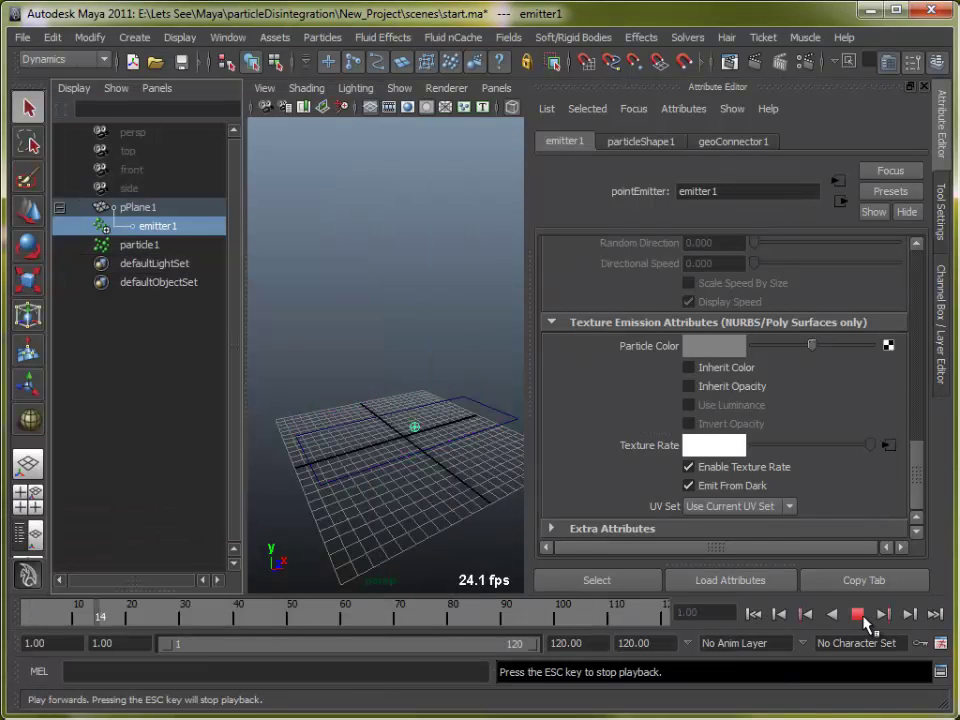
{"action": "left_click_drag", "start_coordinate": [418, 522], "coordinate": [398, 545], "text": "alt"}
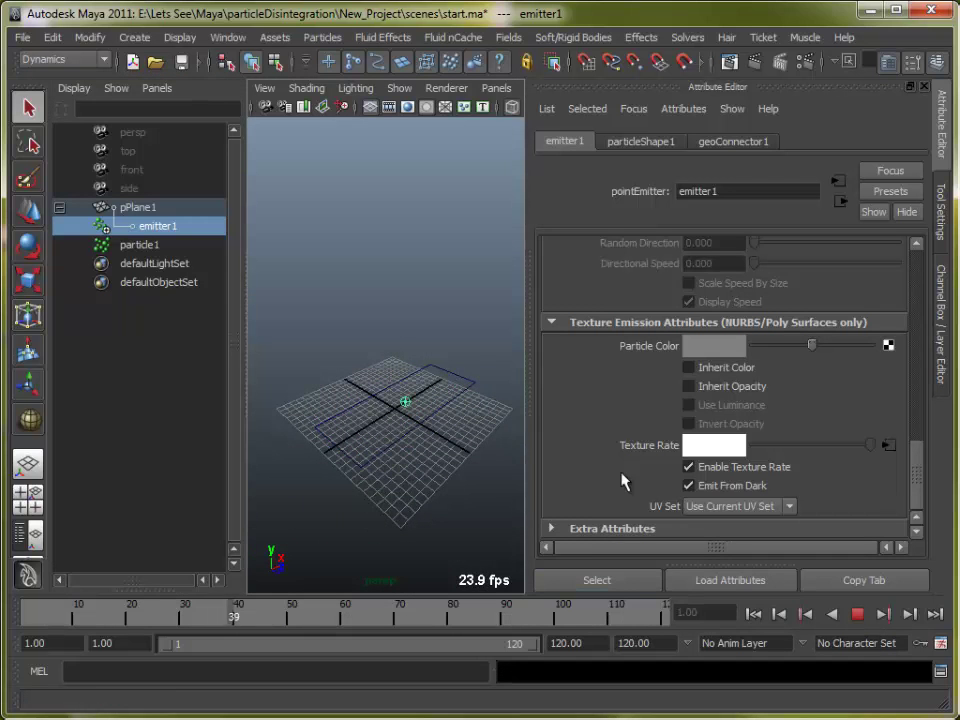
{"action": "left_click", "coordinate": [857, 616]}
{"action": "left_click_drag", "start_coordinate": [381, 461], "coordinate": [459, 537], "text": "alt"}
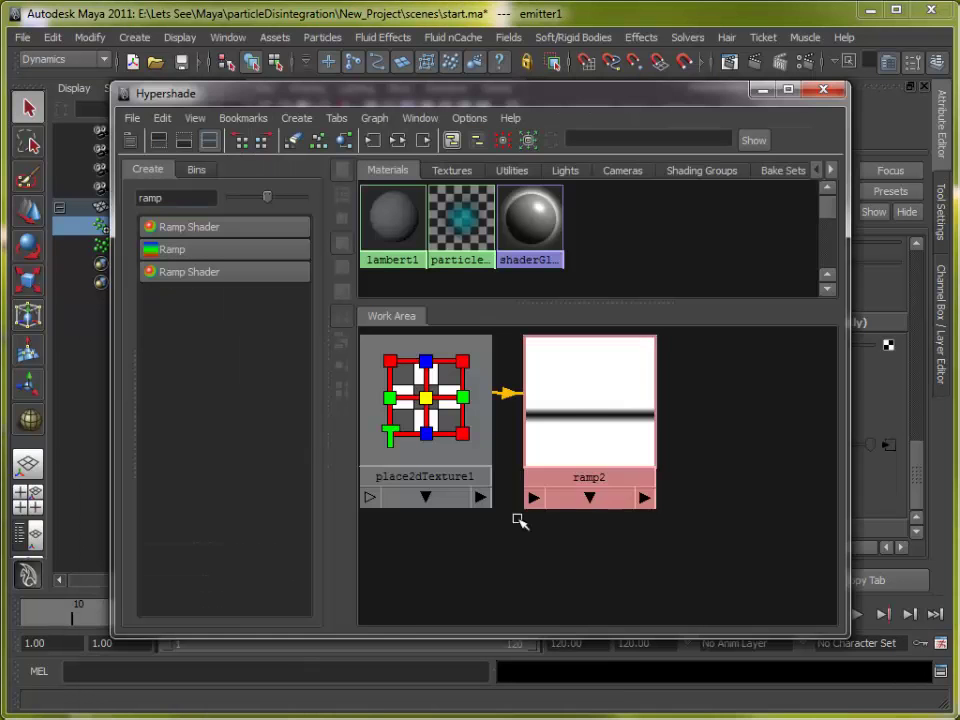
Change the type of ramp2 to U Ramp
{"action": "left_click", "coordinate": [579, 454]}
{"action": "left_click_drag", "start_coordinate": [697, 104], "coordinate": [430, 106]}
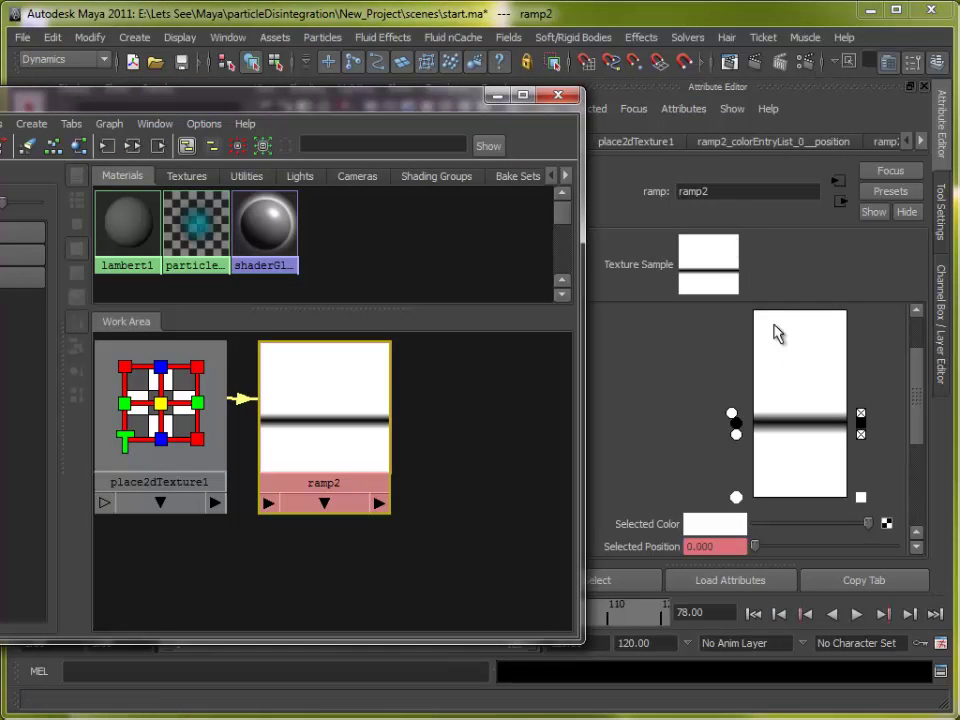
{"action": "scroll", "coordinate": [921, 328], "scroll_direction": "up", "scroll_amount": 3}
{"action": "left_click", "coordinate": [715, 340]}
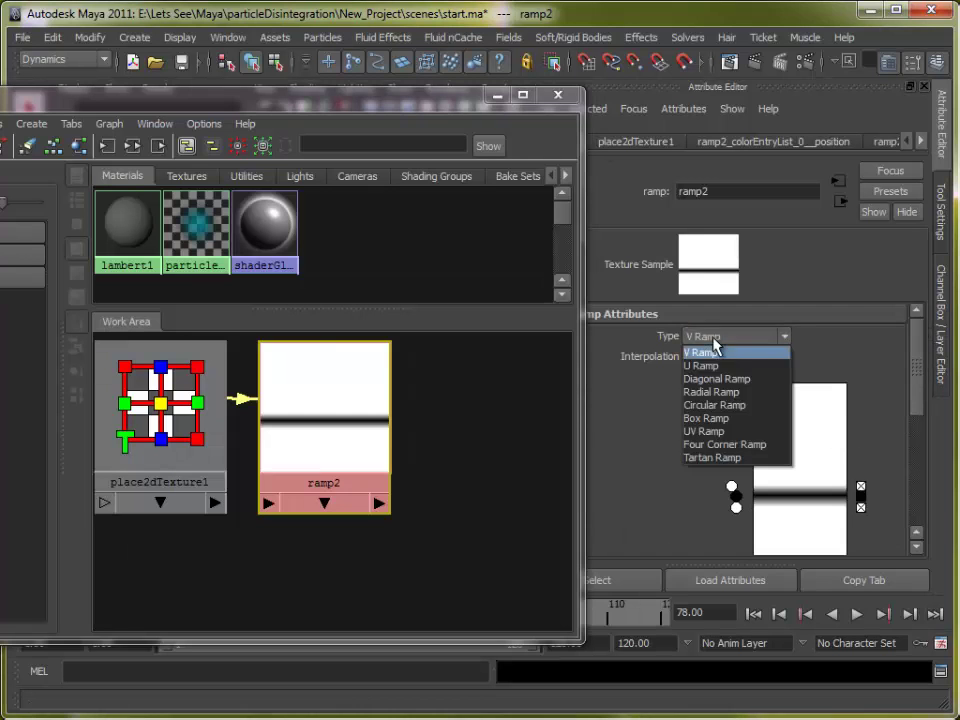
{"action": "left_click", "coordinate": [716, 367]}
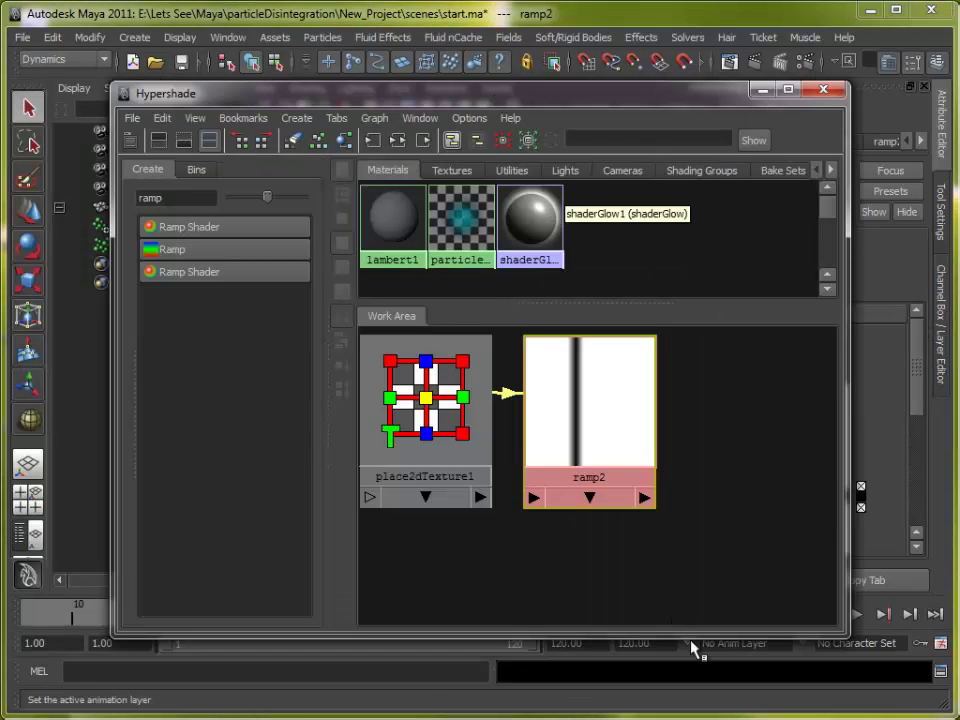
Play the simulation from frame 1 in the enlarged perspective view and examine how emission sweeps across the plane with the U Ramp
{"action": "left_click", "coordinate": [775, 96]}
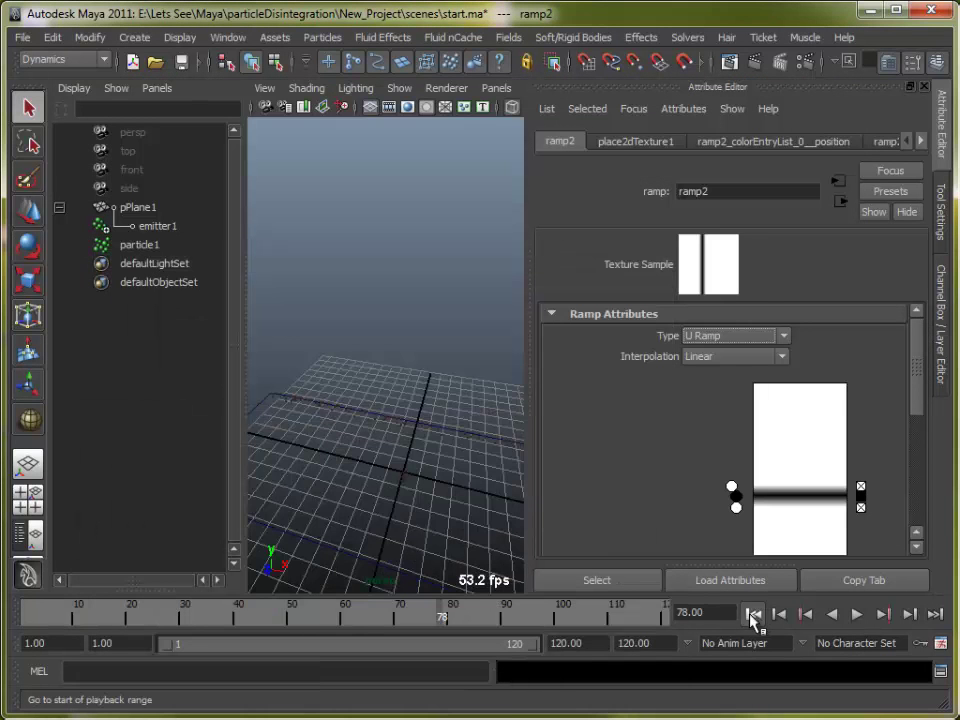
{"action": "left_click", "coordinate": [754, 614]}
{"action": "left_click_drag", "start_coordinate": [422, 514], "coordinate": [459, 541], "text": "alt"}
{"action": "left_click", "coordinate": [941, 140]}
{"action": "left_click_drag", "start_coordinate": [690, 290], "coordinate": [606, 356], "text": "alt"}
{"action": "left_click", "coordinate": [832, 614]}
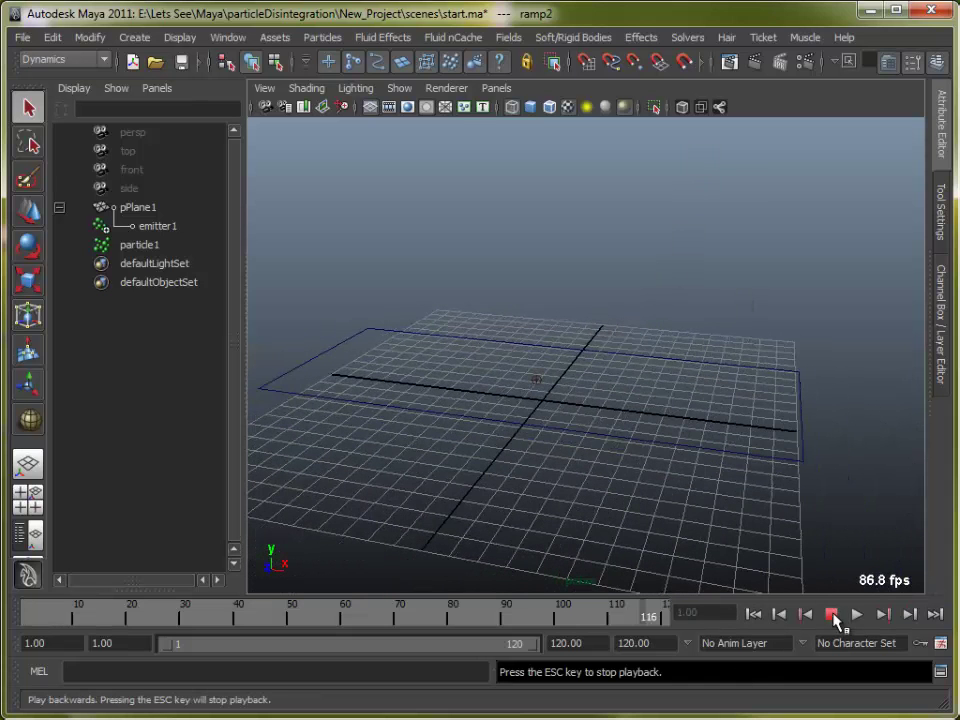
{"action": "left_click", "coordinate": [832, 614]}
{"action": "left_click", "coordinate": [753, 614]}
{"action": "left_click", "coordinate": [857, 614]}
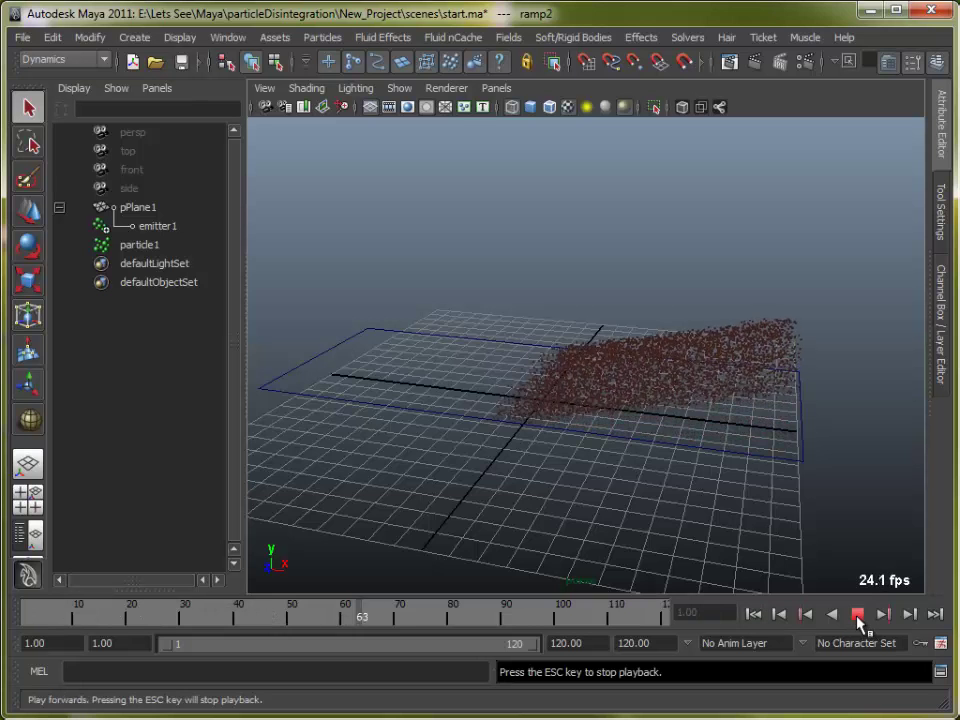
{"action": "left_click", "coordinate": [858, 615]}
{"action": "left_click_drag", "start_coordinate": [648, 467], "coordinate": [697, 541], "text": "alt"}
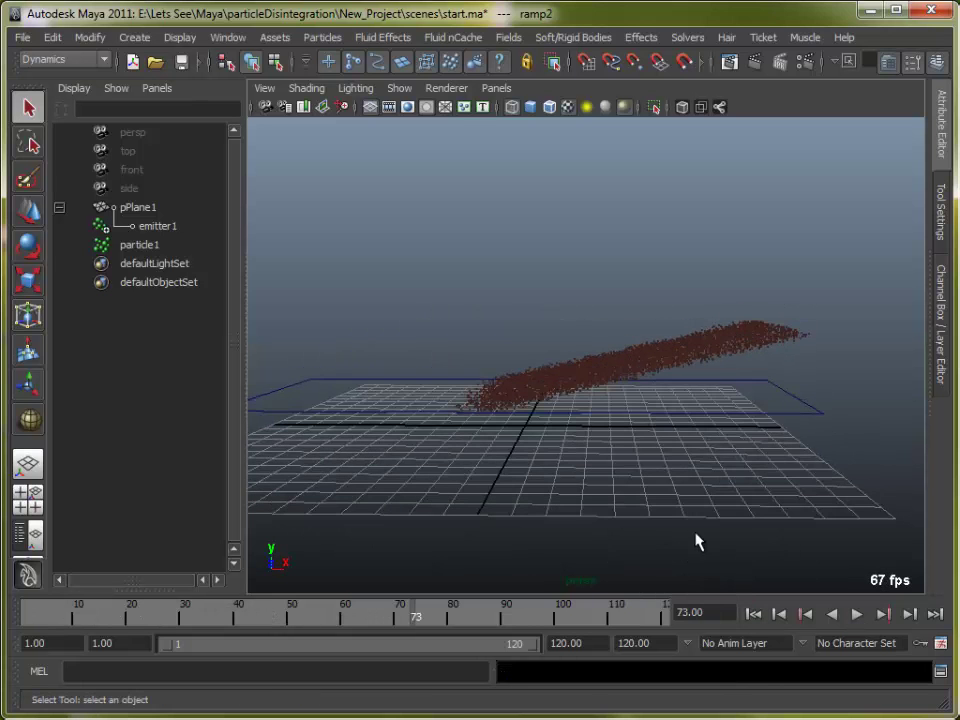
Add the current render type attributes for Points to particleShape1 and turn on Color Accum
{"action": "left_click", "coordinate": [745, 338]}
{"action": "left_click", "coordinate": [941, 160]}
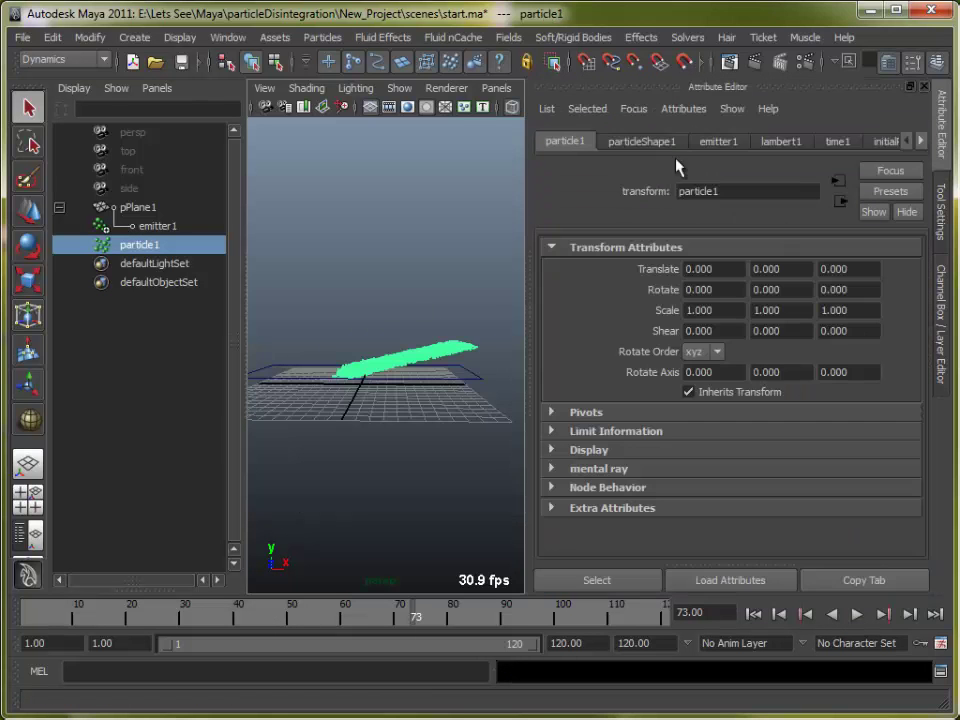
{"action": "left_click", "coordinate": [641, 141]}
{"action": "left_click_drag", "start_coordinate": [912, 360], "coordinate": [820, 403]}
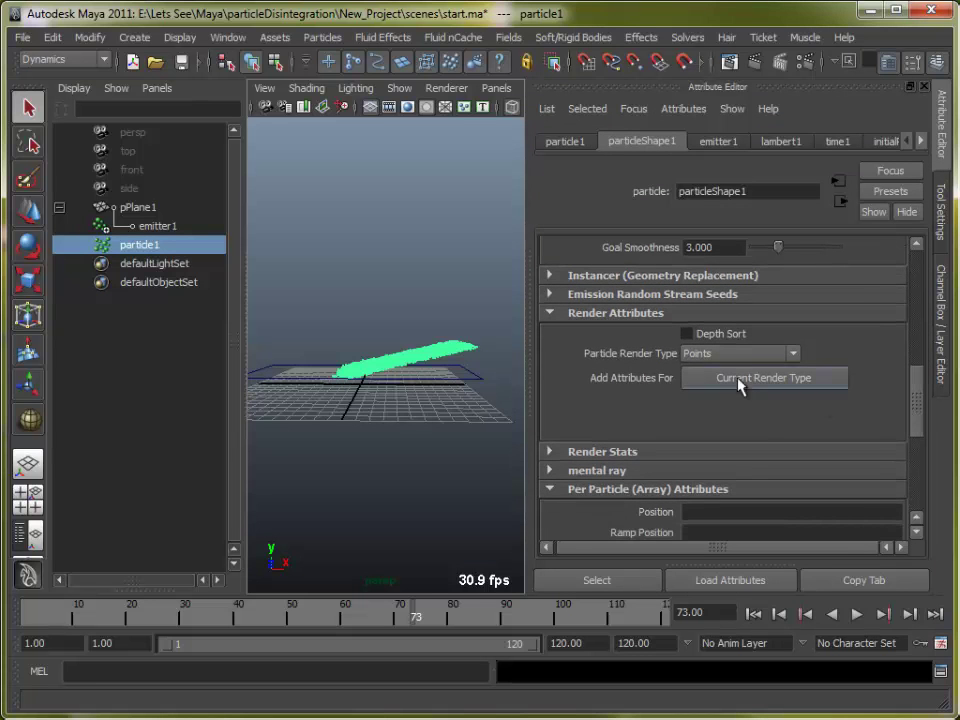
{"action": "left_click", "coordinate": [797, 377]}
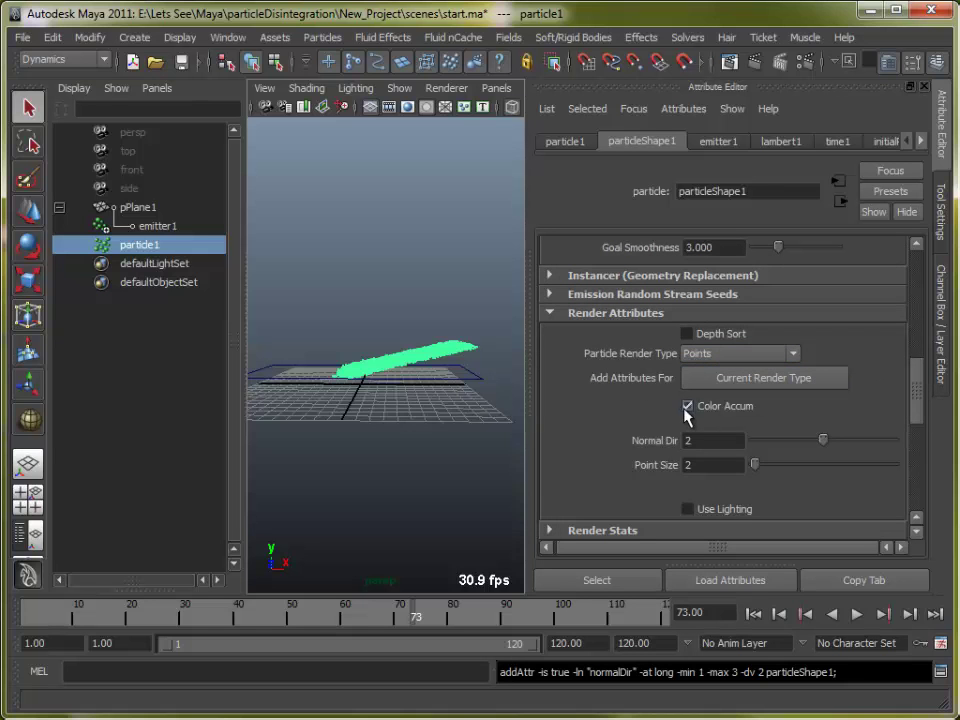
Add a per-particle opacity attribute to particleShape1 and create a ramp for Opacity PP
{"action": "left_click_drag", "start_coordinate": [914, 400], "coordinate": [935, 480]}
{"action": "left_click", "coordinate": [729, 477]}
{"action": "left_click", "coordinate": [458, 365]}
{"action": "left_click", "coordinate": [442, 393]}
{"action": "right_click", "coordinate": [692, 405]}
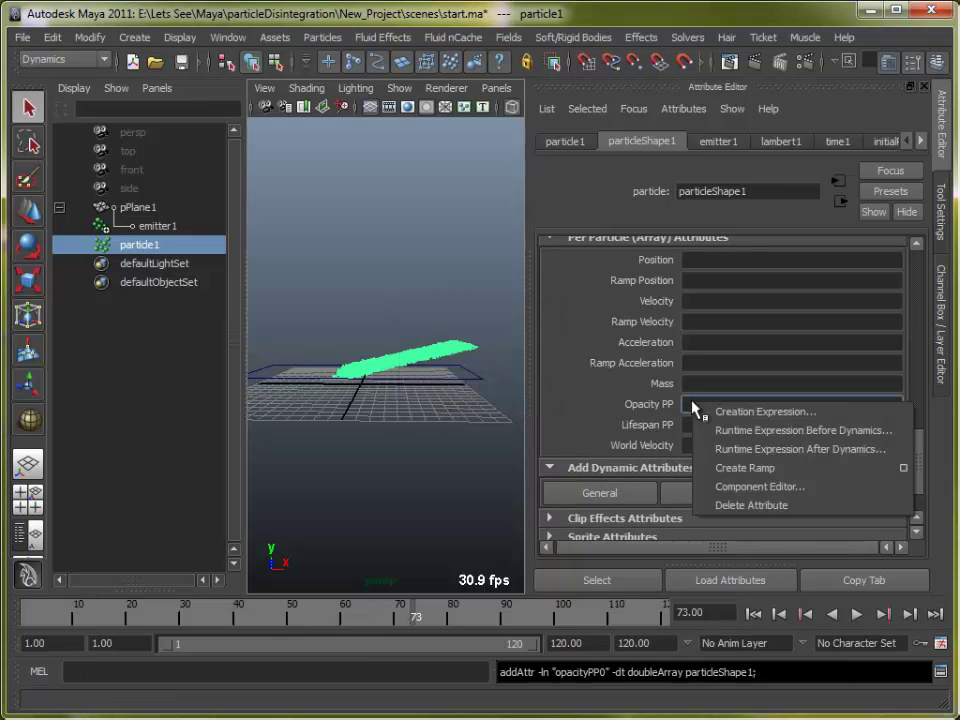
{"action": "left_click", "coordinate": [745, 467]}
Edit the Opacity PP ramp by moving its middle entry up close to the black end
{"action": "right_click", "coordinate": [708, 408]}
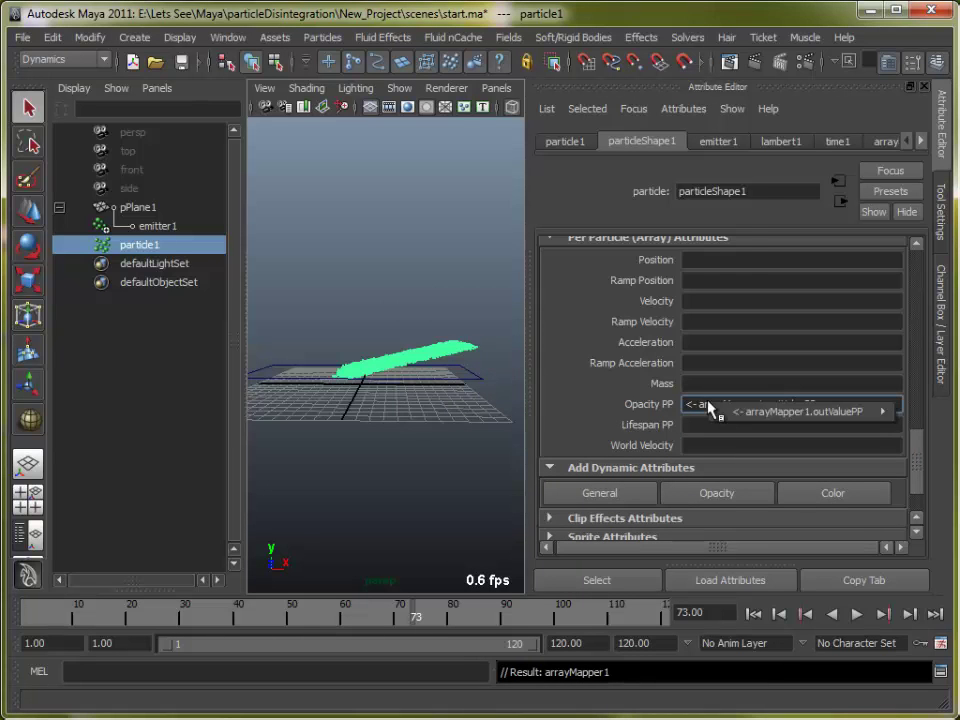
{"action": "mouse_move", "coordinate": [720, 412]}
{"action": "left_click", "coordinate": [930, 412]}
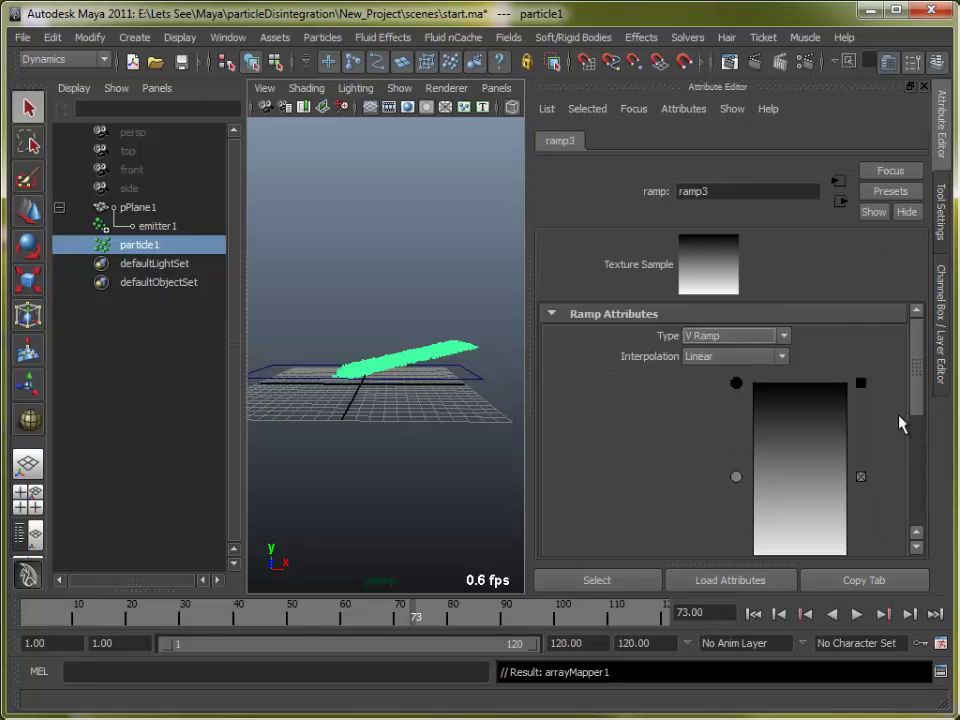
{"action": "left_click_drag", "start_coordinate": [782, 403], "coordinate": [784, 414]}
{"action": "left_click_drag", "start_coordinate": [925, 376], "coordinate": [804, 281]}
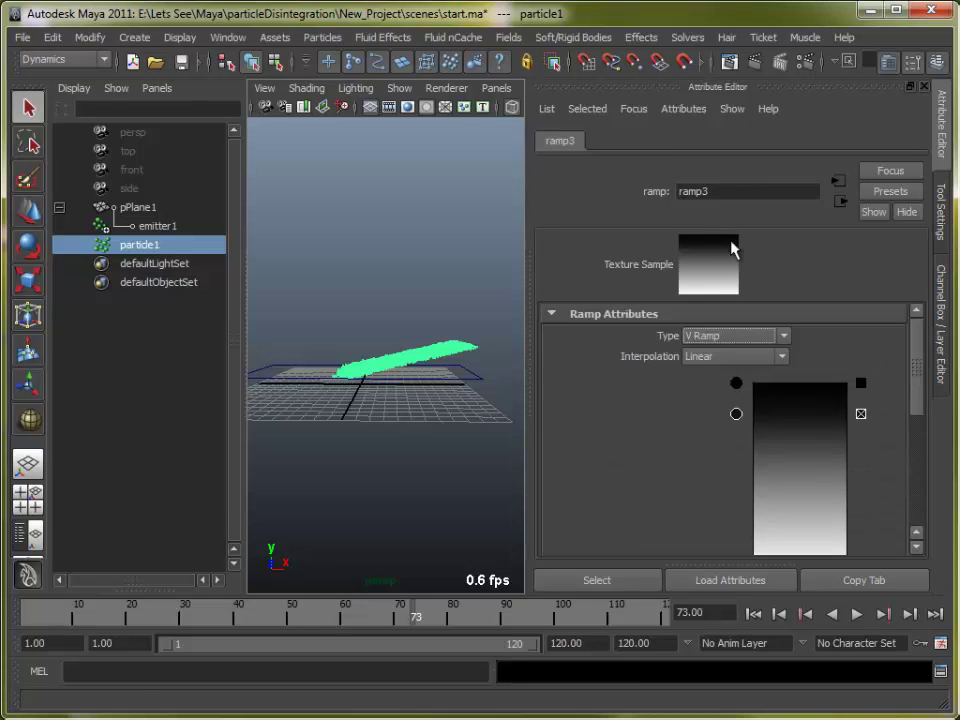
Add a turbulence field to the selected particles and set its Attenuation to 0
{"action": "left_click", "coordinate": [422, 362]}
{"action": "left_click", "coordinate": [422, 362]}
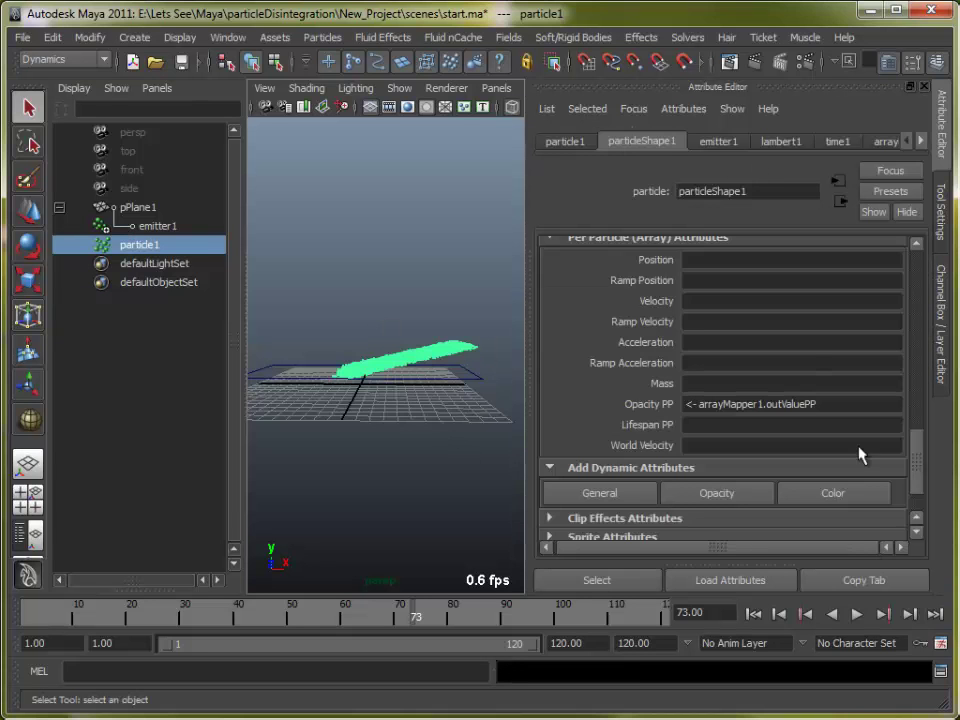
{"action": "left_click_drag", "start_coordinate": [916, 480], "coordinate": [928, 283]}
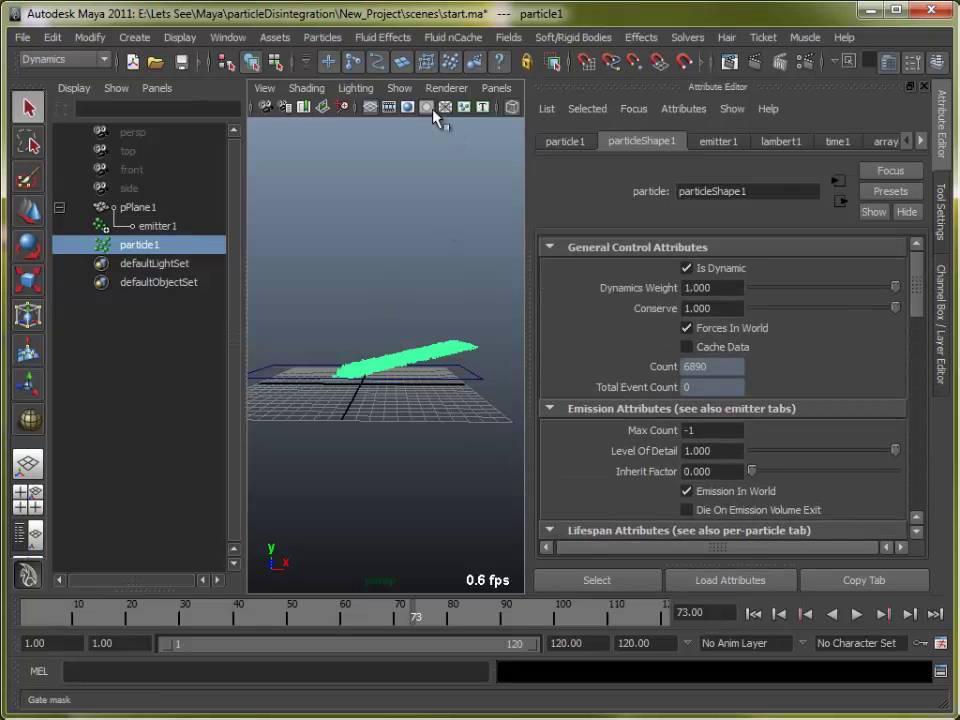
{"action": "left_click", "coordinate": [508, 37]}
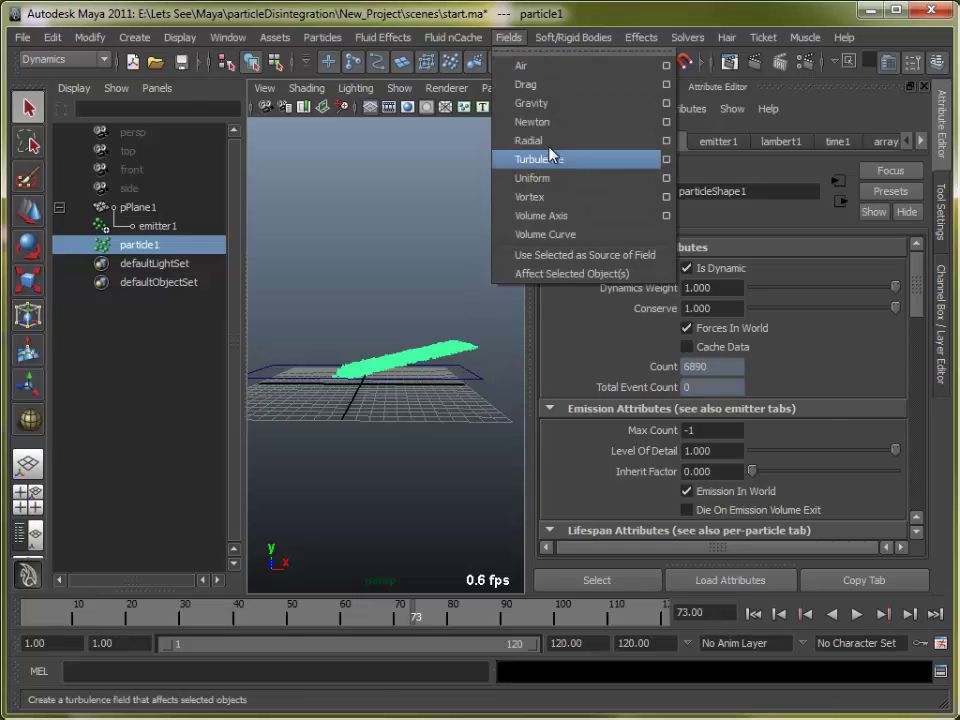
{"action": "left_click", "coordinate": [548, 161]}
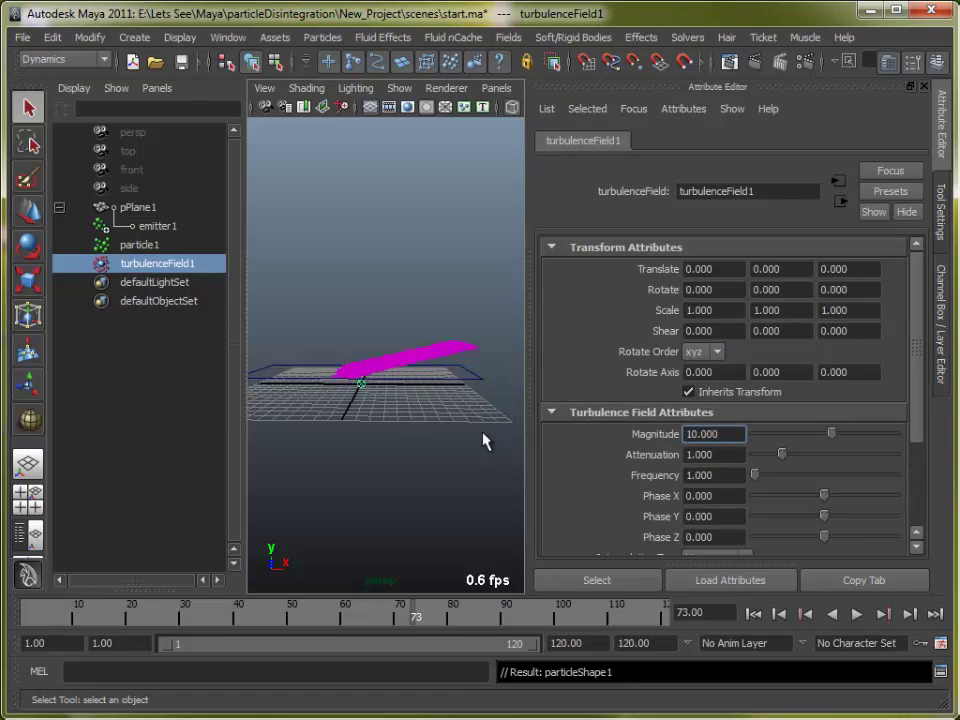
{"action": "left_click", "coordinate": [719, 456]}
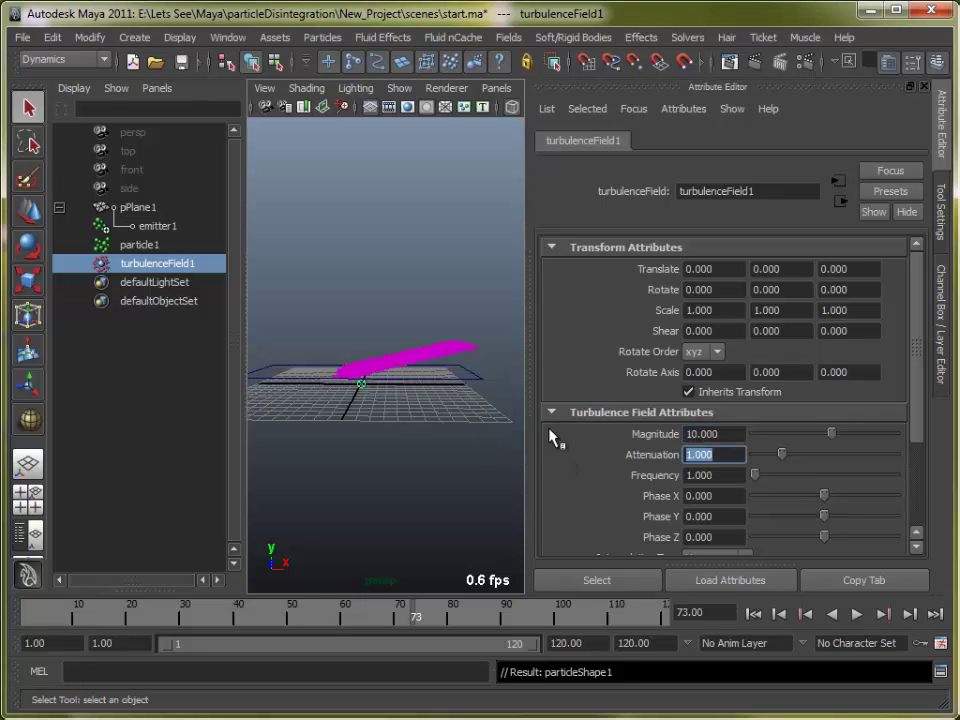
{"action": "type", "text": "0"}
{"action": "key", "text": "Return"}
Play the simulation from frame 1 and inspect the turbulence on the particles from several angles
{"action": "left_click_drag", "start_coordinate": [471, 418], "coordinate": [461, 364], "text": "alt"}
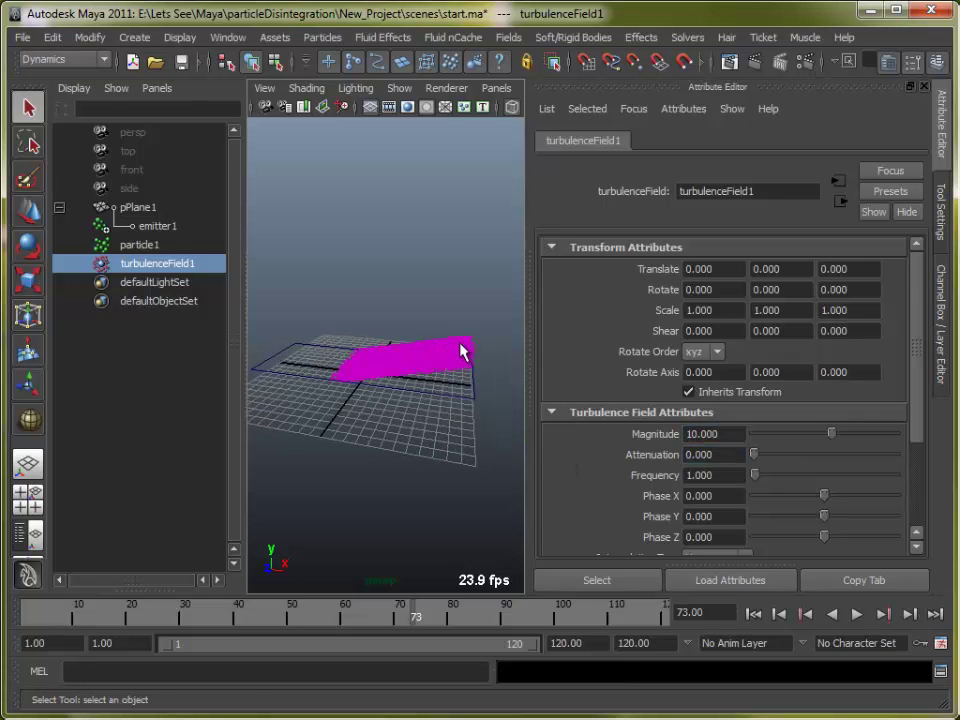
{"action": "left_click", "coordinate": [461, 364]}
{"action": "left_click", "coordinate": [753, 614]}
{"action": "left_click", "coordinate": [857, 614]}
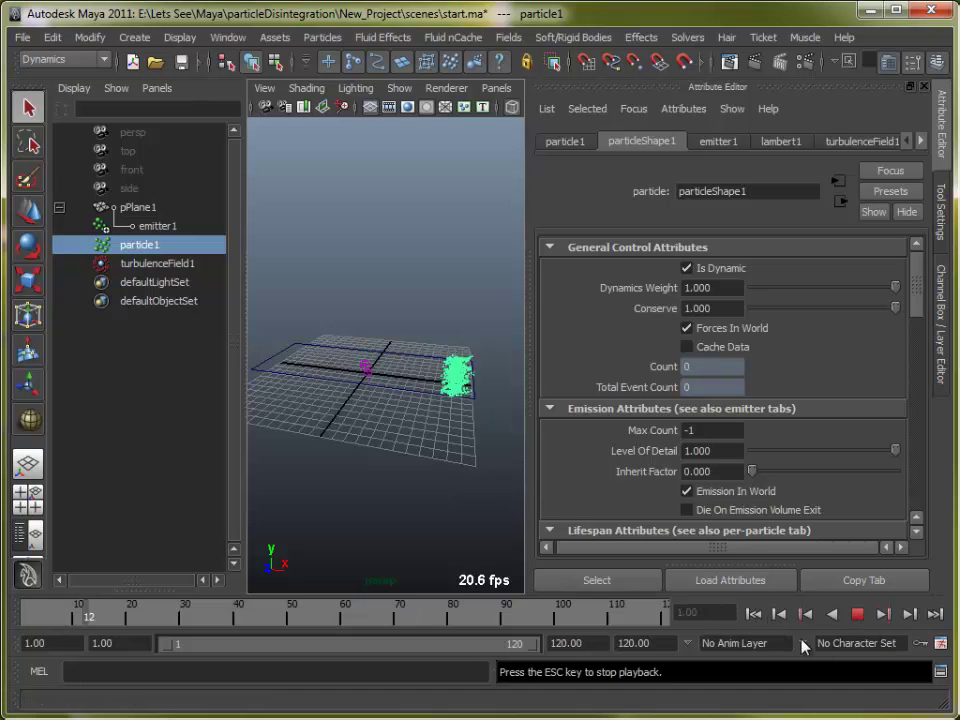
{"action": "right_click_drag", "start_coordinate": [450, 479], "coordinate": [463, 510], "text": "alt"}
{"action": "middle_click_drag", "start_coordinate": [462, 508], "coordinate": [466, 525], "text": "alt"}
{"action": "right_click_drag", "start_coordinate": [462, 522], "coordinate": [404, 514], "text": "alt"}
{"action": "left_click_drag", "start_coordinate": [404, 514], "coordinate": [477, 561], "text": "alt"}
{"action": "left_click", "coordinate": [857, 614]}
Set the turbulence field's Magnitude to 7 and replay the simulation from frame 1 to check the motion
{"action": "left_click", "coordinate": [172, 264]}
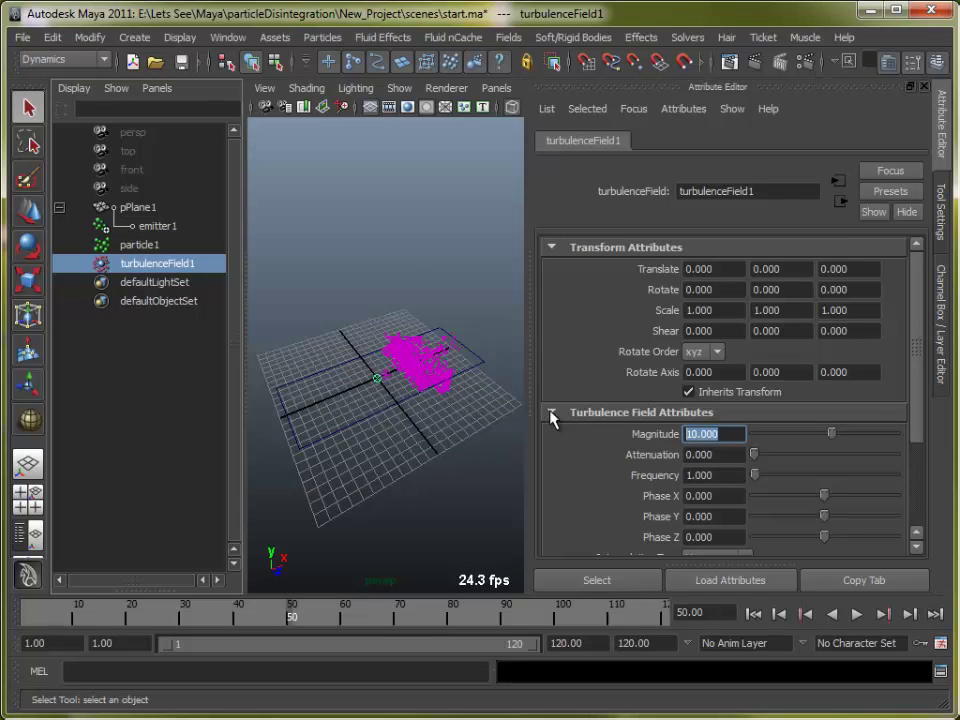
{"action": "left_click", "coordinate": [753, 614]}
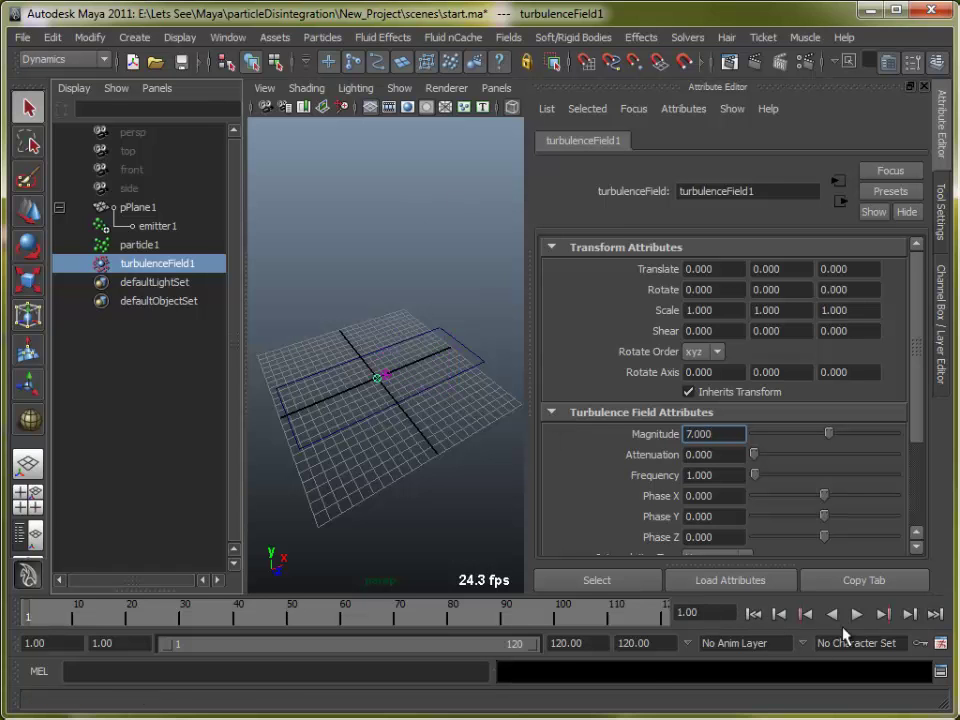
{"action": "left_click", "coordinate": [857, 614]}
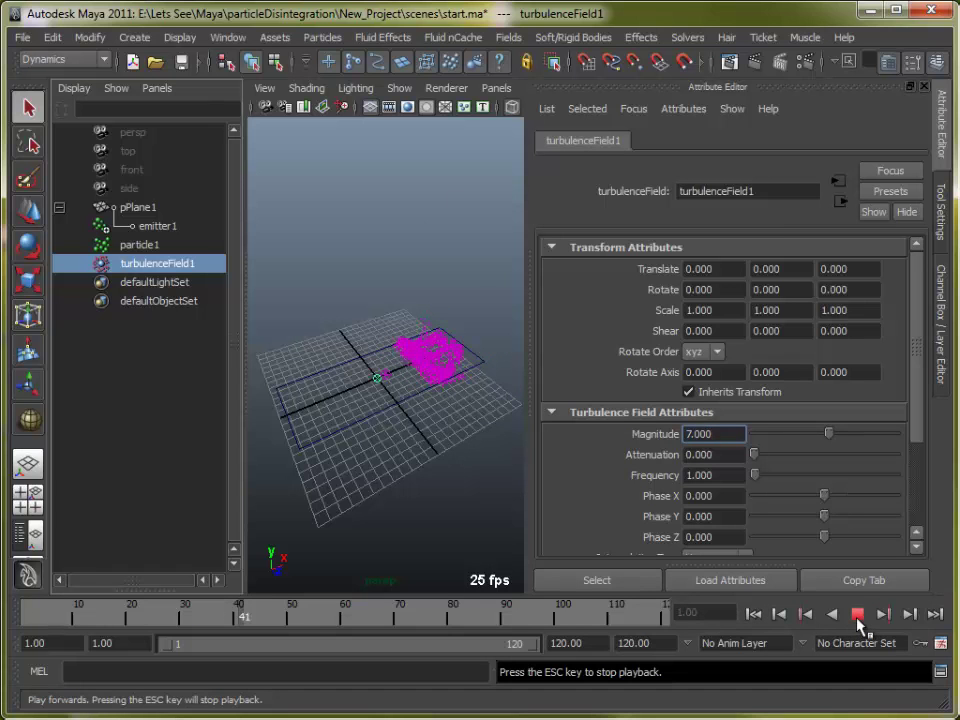
{"action": "left_click", "coordinate": [857, 614]}
{"action": "left_click_drag", "start_coordinate": [478, 510], "coordinate": [394, 414], "text": "alt"}
{"action": "right_click_drag", "start_coordinate": [394, 414], "coordinate": [336, 497], "text": "alt"}
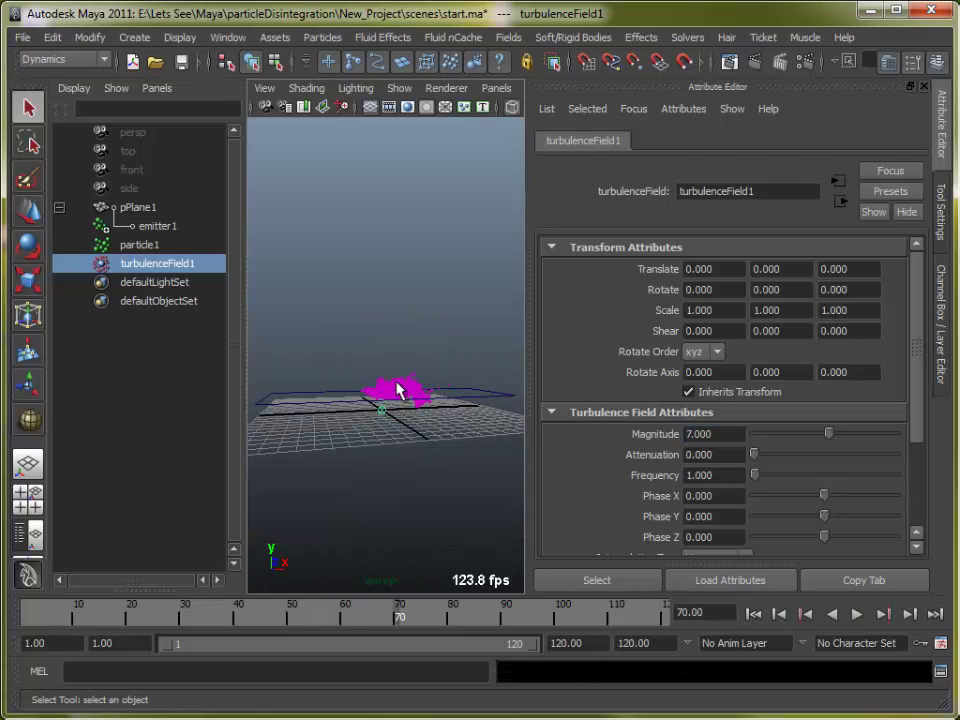
Assign a new Blinn material to the particles and set its color to orange
{"action": "left_click", "coordinate": [405, 392]}
{"action": "right_click", "coordinate": [407, 390]}
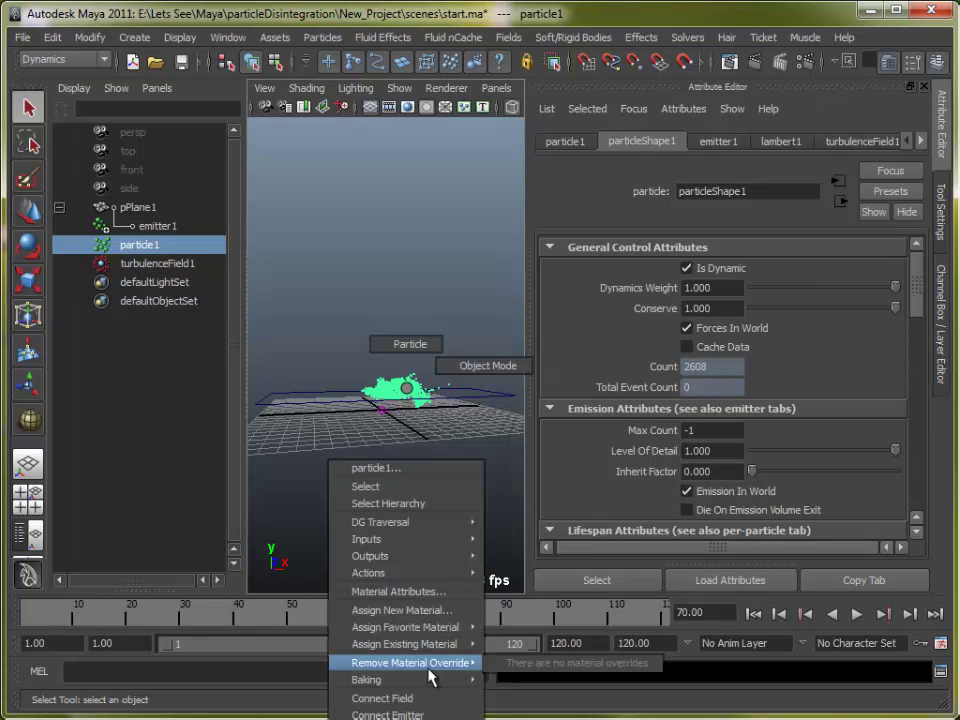
{"action": "left_click", "coordinate": [430, 612]}
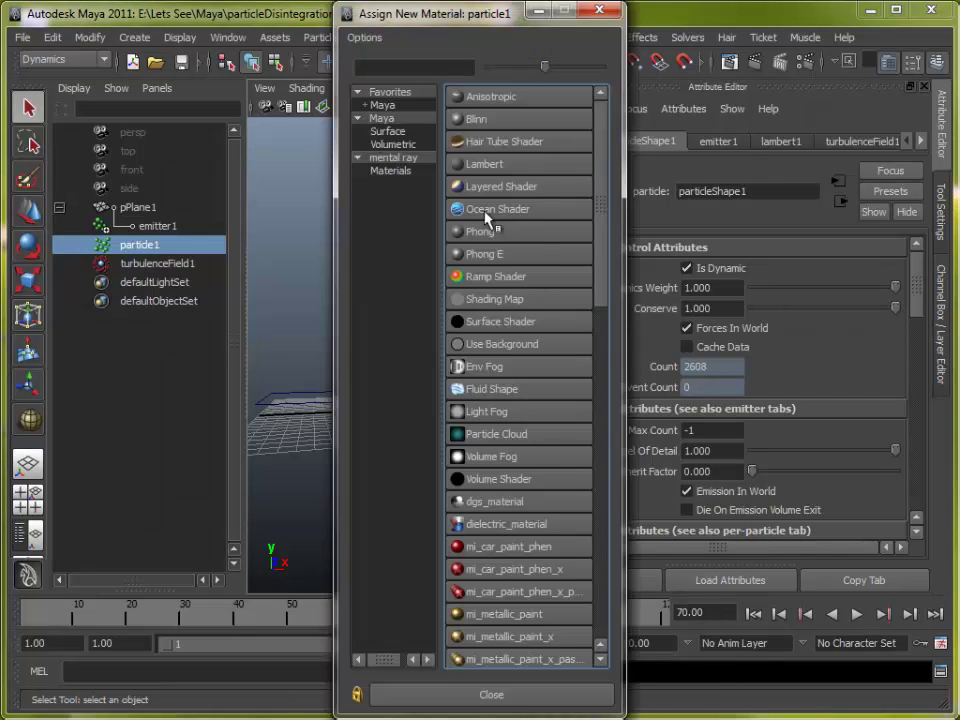
{"action": "left_click", "coordinate": [478, 119]}
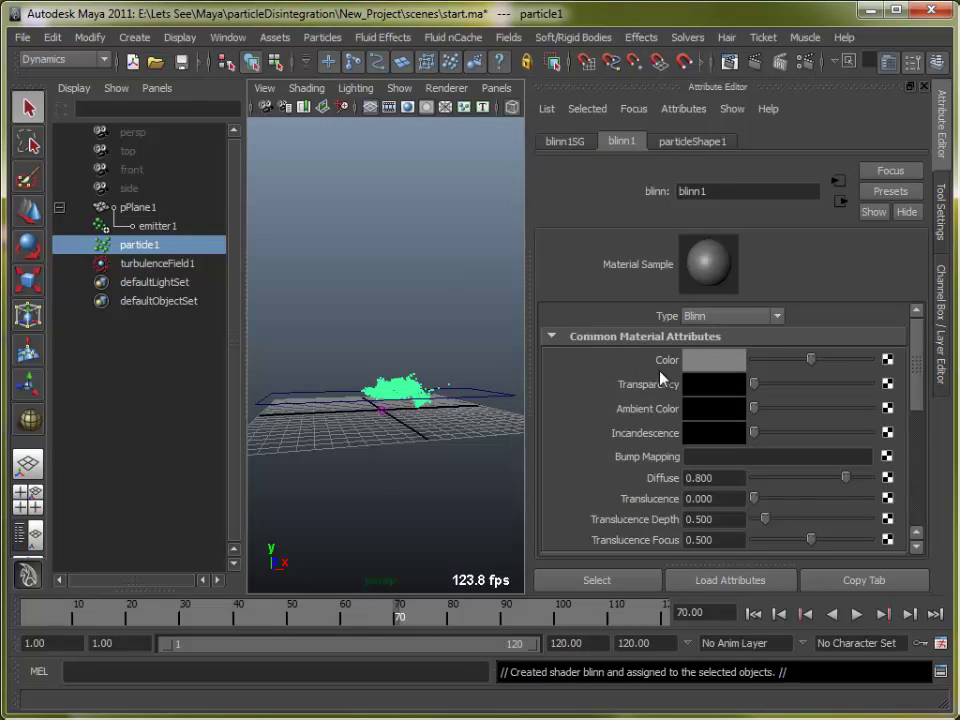
{"action": "left_click", "coordinate": [714, 362]}
{"action": "left_click", "coordinate": [814, 368]}
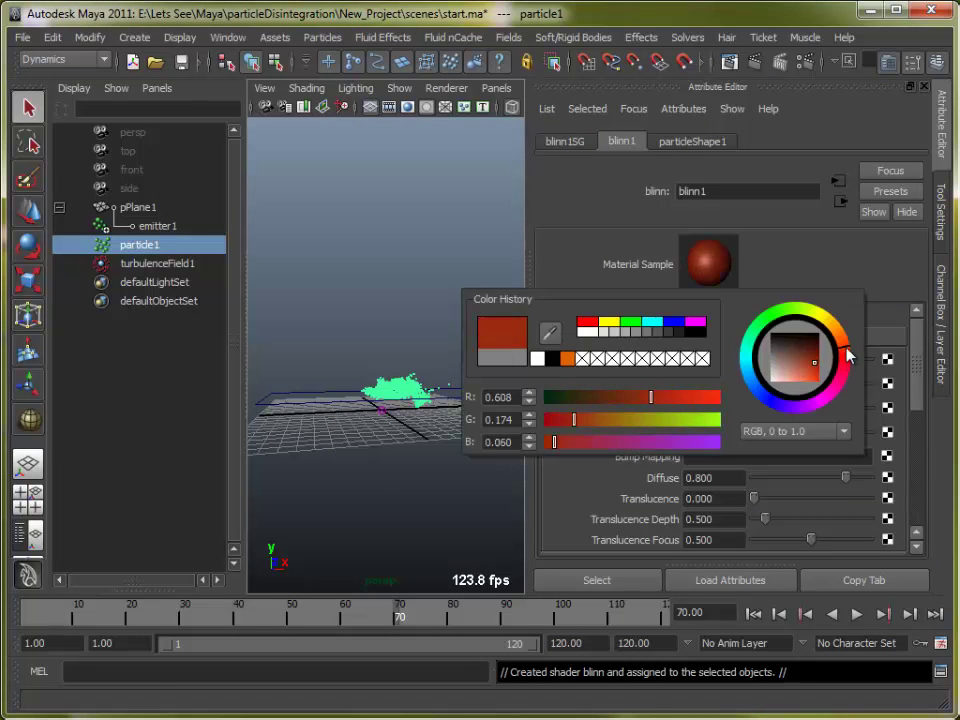
{"action": "mouse_move", "coordinate": [808, 361]}
{"action": "left_mouse_down"}
{"action": "mouse_move", "coordinate": [818, 377]}
{"action": "mouse_move", "coordinate": [806, 378]}
{"action": "left_mouse_up"}
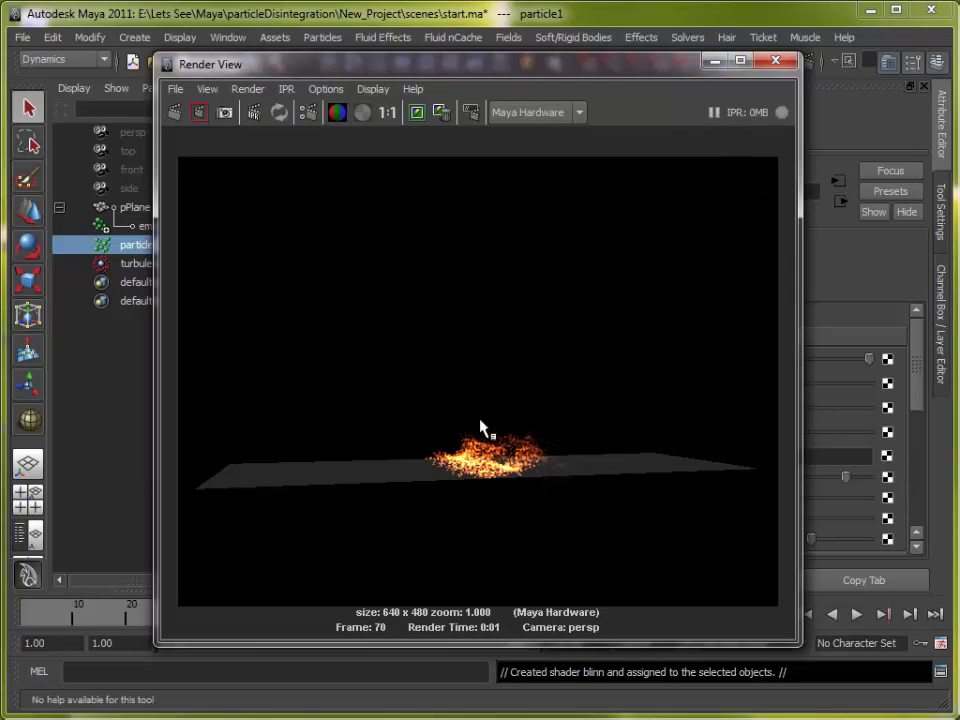
Render the particles with Maya Hardware from a higher camera angle and inspect the orange particles over the plane
{"action": "left_click", "coordinate": [775, 60]}
{"action": "left_click_drag", "start_coordinate": [511, 395], "coordinate": [531, 418], "text": "alt"}
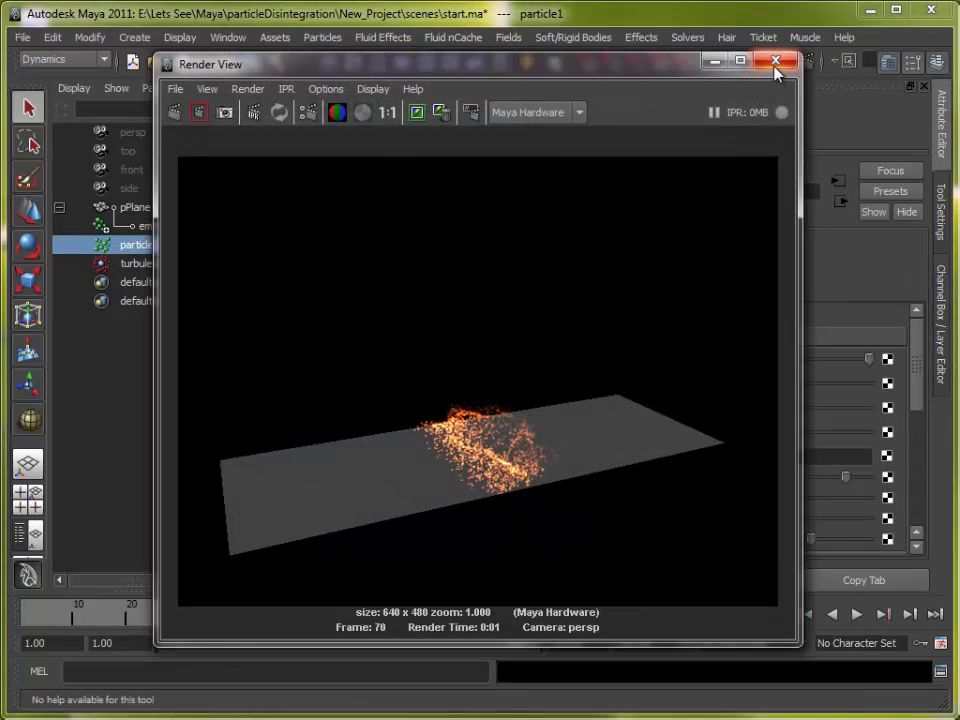
{"action": "left_click", "coordinate": [775, 63]}
{"action": "mouse_move", "coordinate": [396, 480]}
{"action": "left_mouse_down", "text": "alt"}
{"action": "mouse_move", "coordinate": [368, 542]}
{"action": "mouse_move", "coordinate": [391, 460]}
{"action": "mouse_move", "coordinate": [489, 531]}
{"action": "mouse_move", "coordinate": [422, 533]}
{"action": "mouse_move", "coordinate": [311, 510]}
{"action": "mouse_move", "coordinate": [433, 519]}
{"action": "left_mouse_up", "text": "alt"}
{"action": "key", "text": "7"}
{"action": "mouse_move", "coordinate": [433, 519]}
{"action": "right_mouse_down", "text": "alt"}
{"action": "mouse_move", "coordinate": [381, 516]}
{"action": "mouse_move", "coordinate": [433, 541]}
{"action": "right_mouse_up", "text": "alt"}
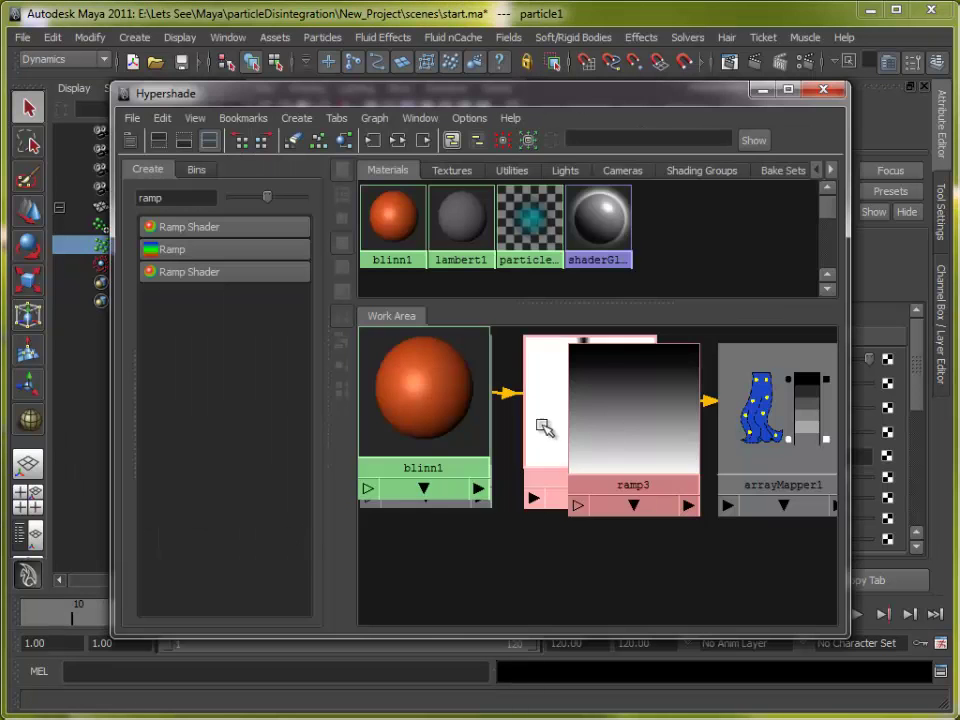
Spread out the Hypershade nodes so ramp2 and its place2dTexture1 stand apart from ramp3 and blinn1
{"action": "left_click_drag", "start_coordinate": [544, 426], "coordinate": [746, 422]}
{"action": "mouse_move", "coordinate": [613, 409]}
{"action": "left_mouse_down"}
{"action": "mouse_move", "coordinate": [579, 424]}
{"action": "mouse_move", "coordinate": [615, 415]}
{"action": "left_mouse_up"}
{"action": "left_click_drag", "start_coordinate": [418, 396], "coordinate": [777, 561]}
{"action": "left_click", "coordinate": [600, 430]}
{"action": "left_click_drag", "start_coordinate": [600, 93], "coordinate": [525, 27]}
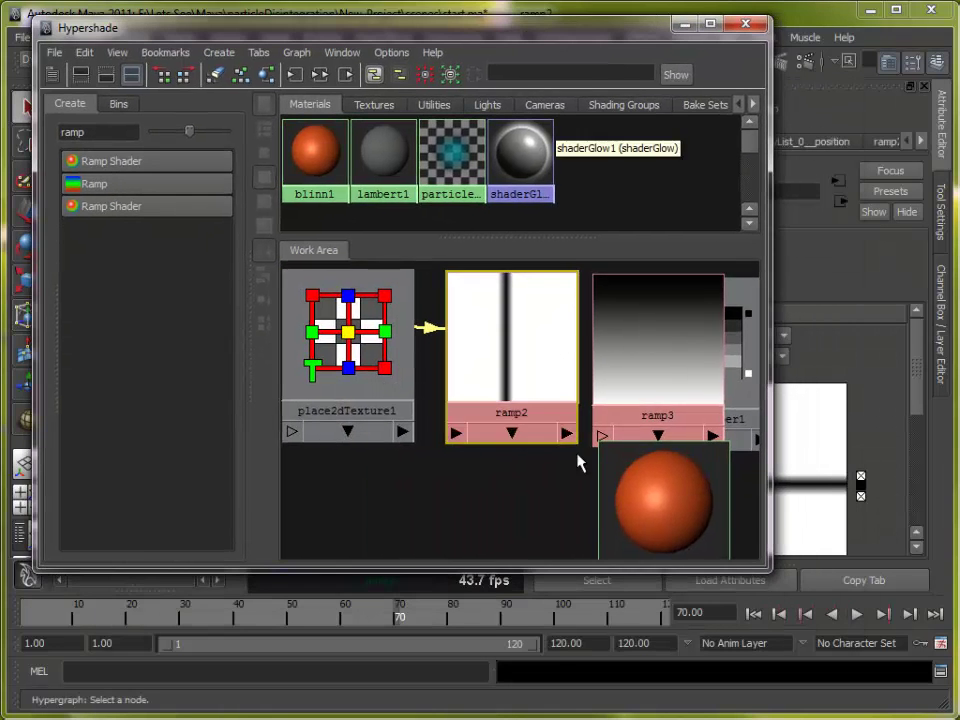
{"action": "right_click_drag", "start_coordinate": [579, 456], "coordinate": [327, 446], "text": "alt"}
{"action": "left_click", "coordinate": [460, 388]}
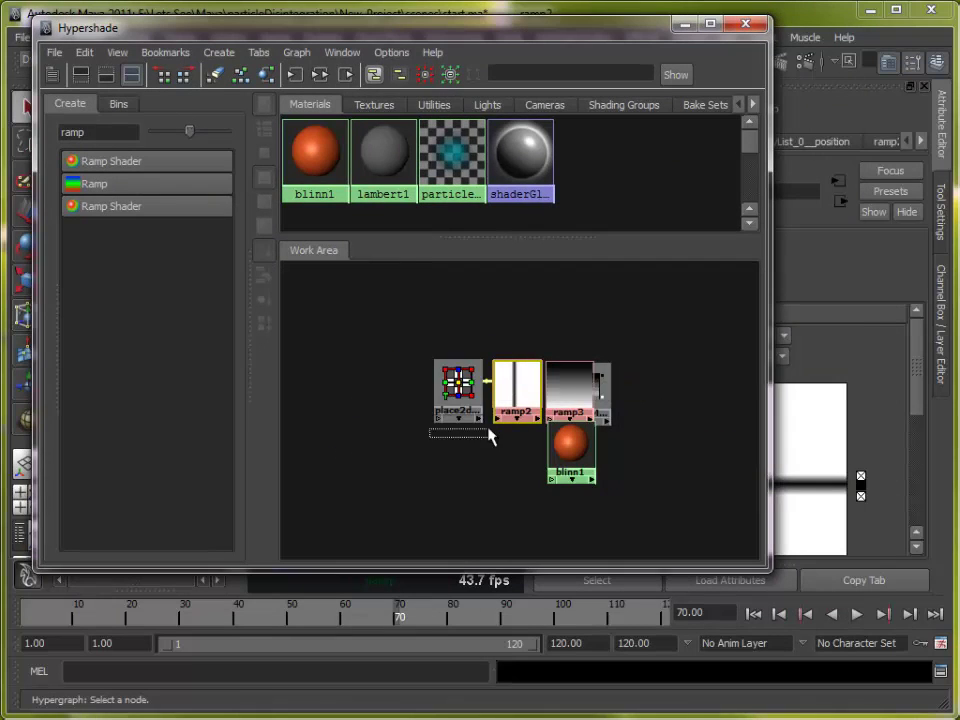
{"action": "left_click_drag", "start_coordinate": [503, 388], "coordinate": [415, 349]}
{"action": "left_click", "coordinate": [439, 407]}
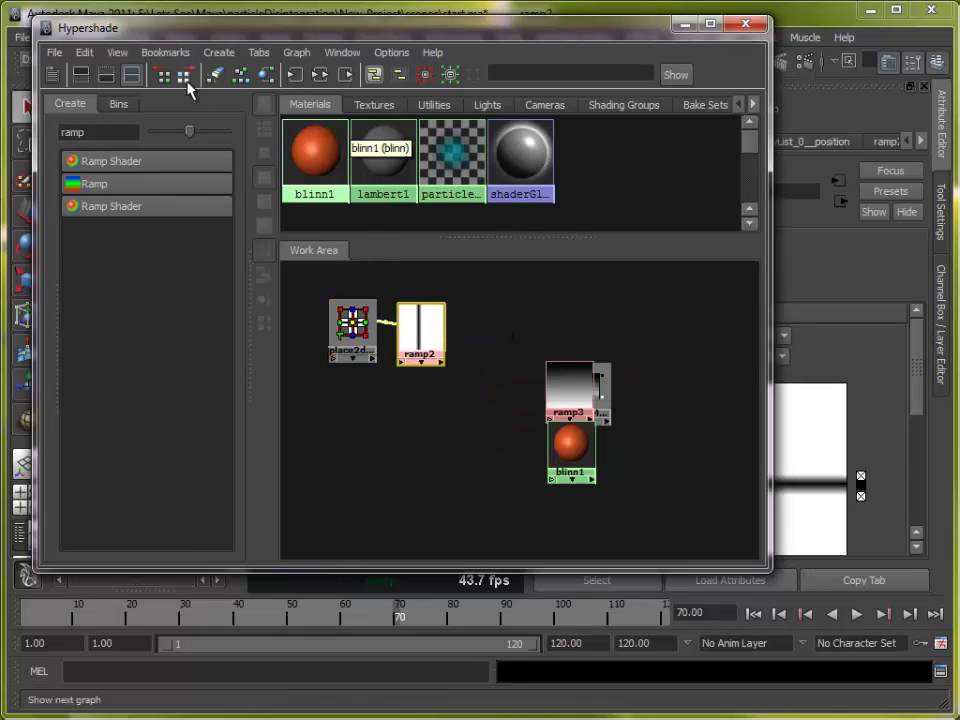
Duplicate ramp2 without its network and place the copy below the original in the work area
{"action": "left_click", "coordinate": [86, 58]}
{"action": "mouse_move", "coordinate": [250, 236]}
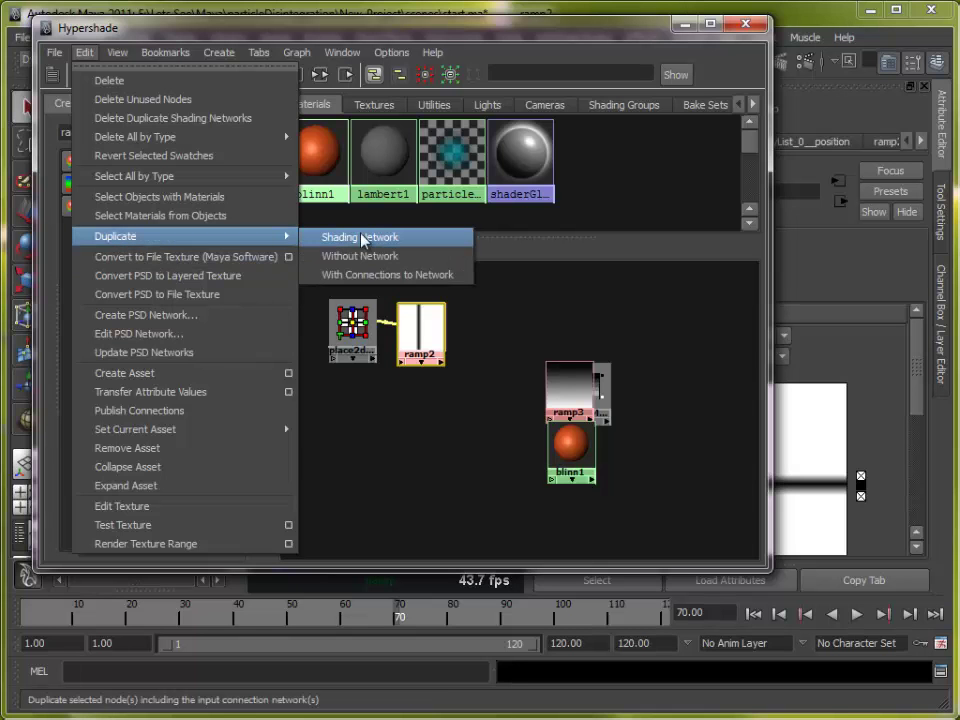
{"action": "left_click", "coordinate": [431, 318]}
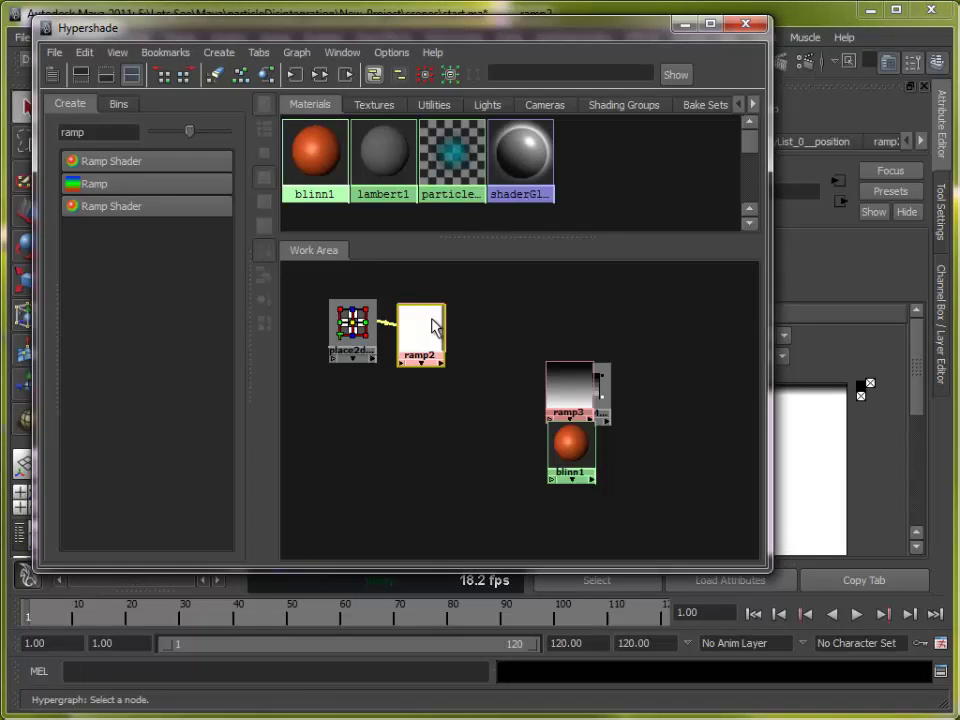
{"action": "left_click", "coordinate": [86, 55]}
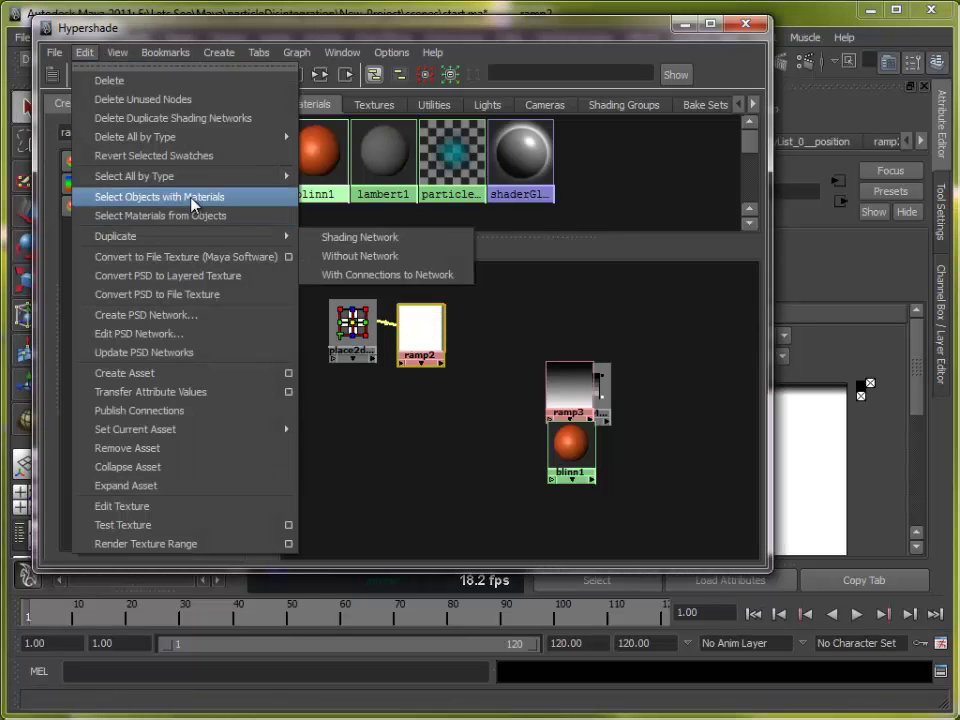
{"action": "mouse_move", "coordinate": [203, 240]}
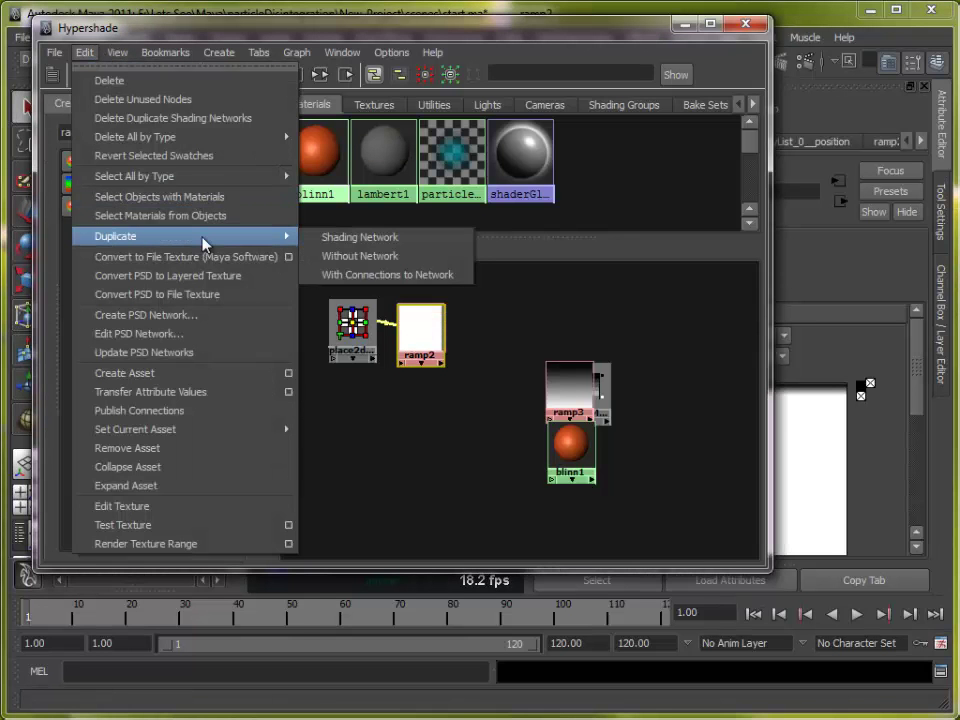
{"action": "left_click", "coordinate": [371, 259]}
{"action": "mouse_move", "coordinate": [456, 452]}
{"action": "left_mouse_down"}
{"action": "mouse_move", "coordinate": [361, 440]}
{"action": "mouse_move", "coordinate": [445, 453]}
{"action": "left_mouse_up"}
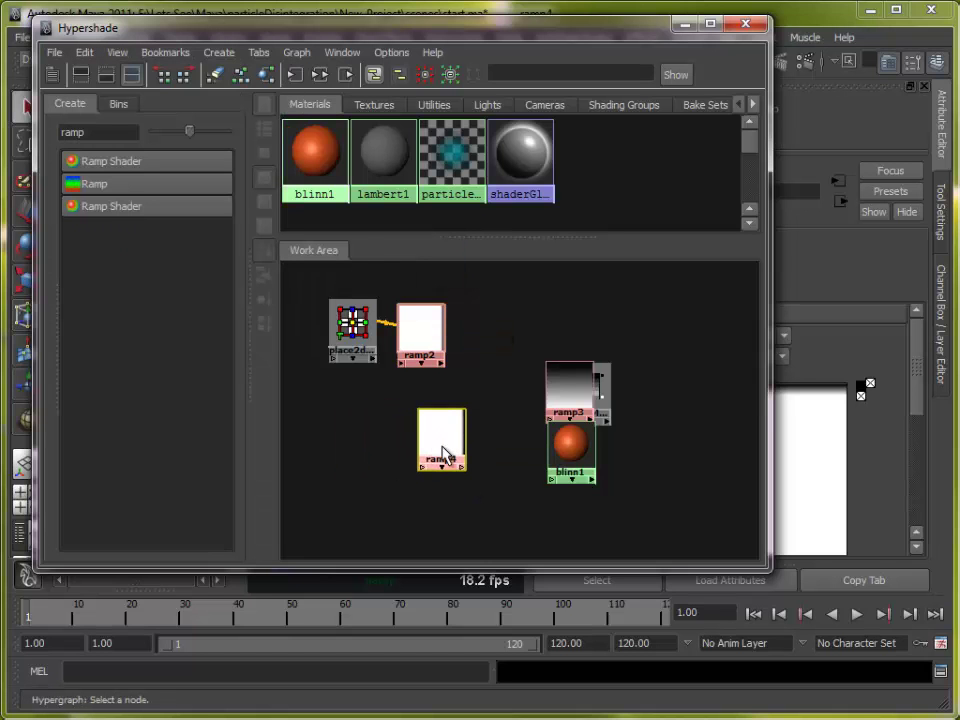
Minimize the Hypershade, shift ramp4's black marker down slightly, and recolor the topmost white marker black
{"action": "left_click", "coordinate": [686, 23]}
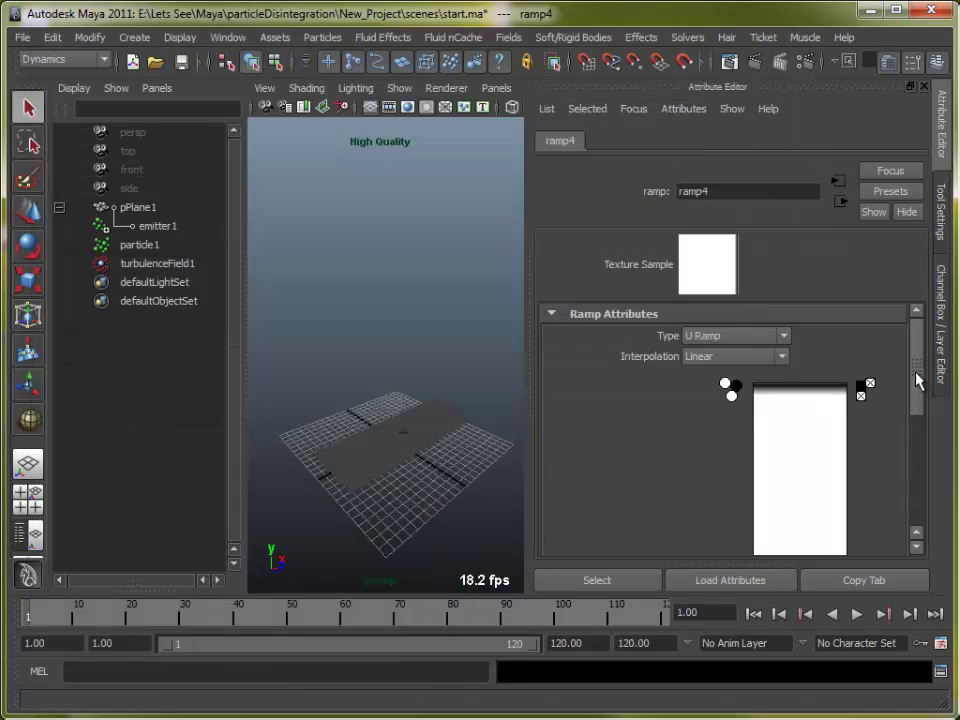
{"action": "left_click_drag", "start_coordinate": [917, 396], "coordinate": [936, 421]}
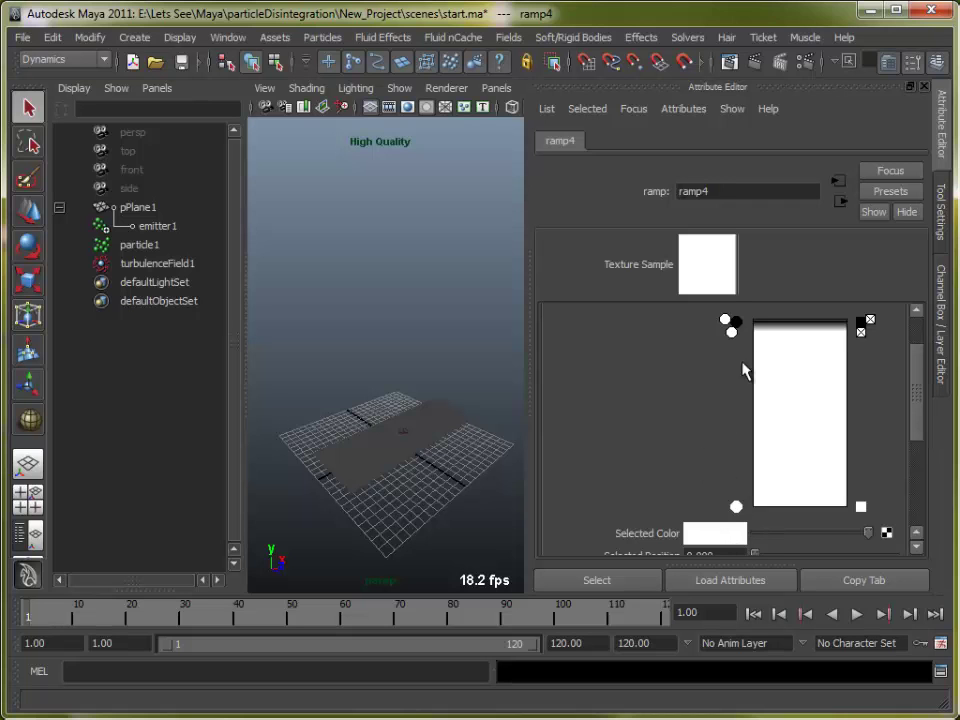
{"action": "left_click", "coordinate": [736, 332]}
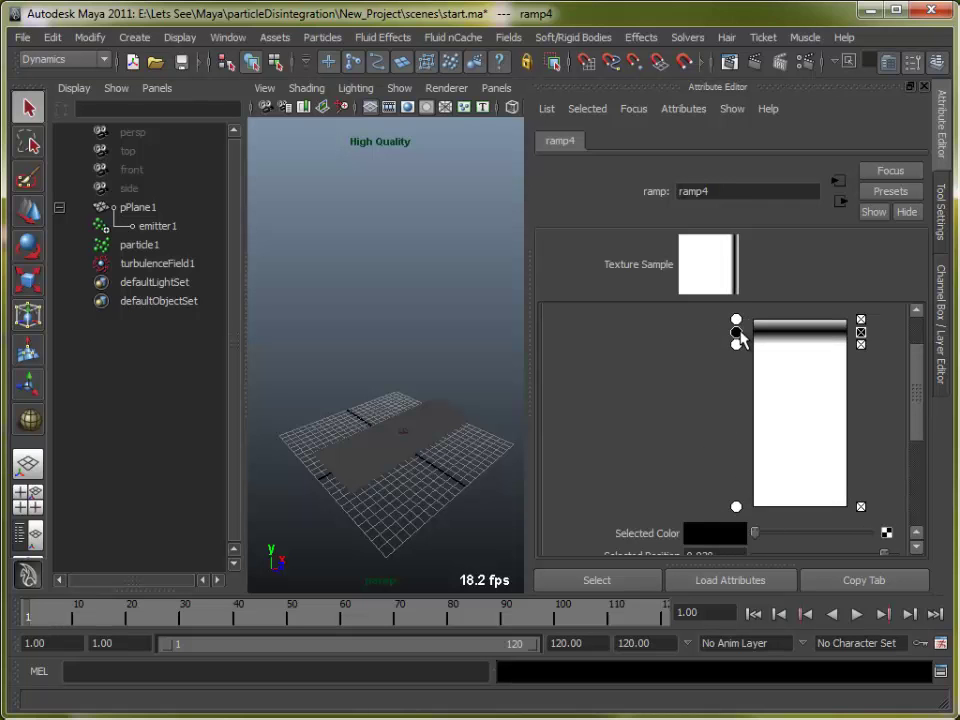
{"action": "left_click", "coordinate": [736, 320]}
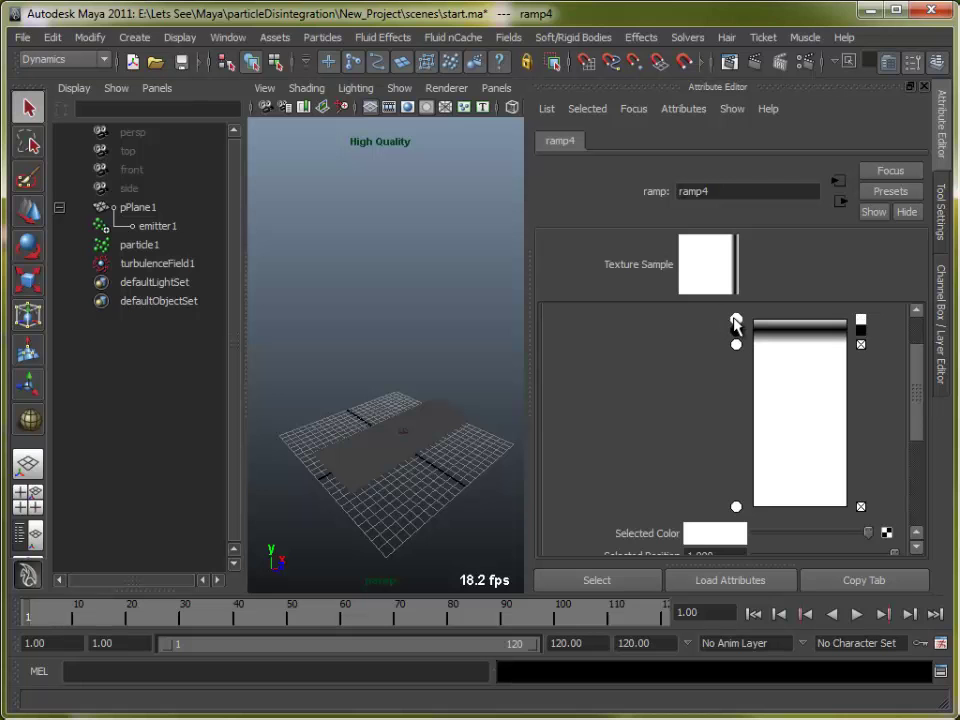
{"action": "left_click", "coordinate": [708, 537]}
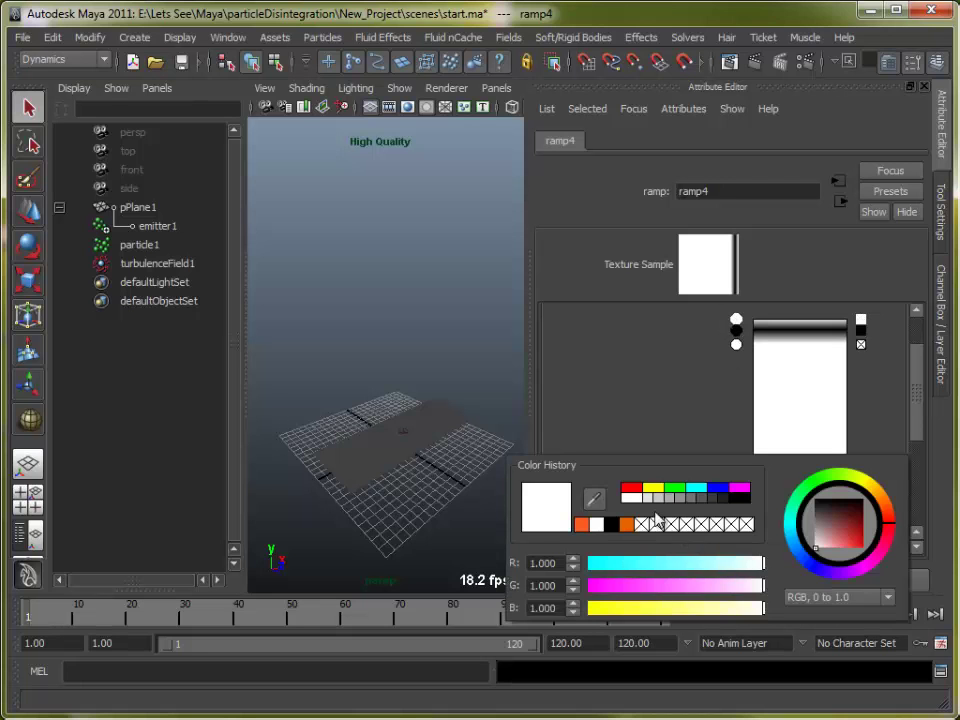
{"action": "left_click", "coordinate": [746, 503]}
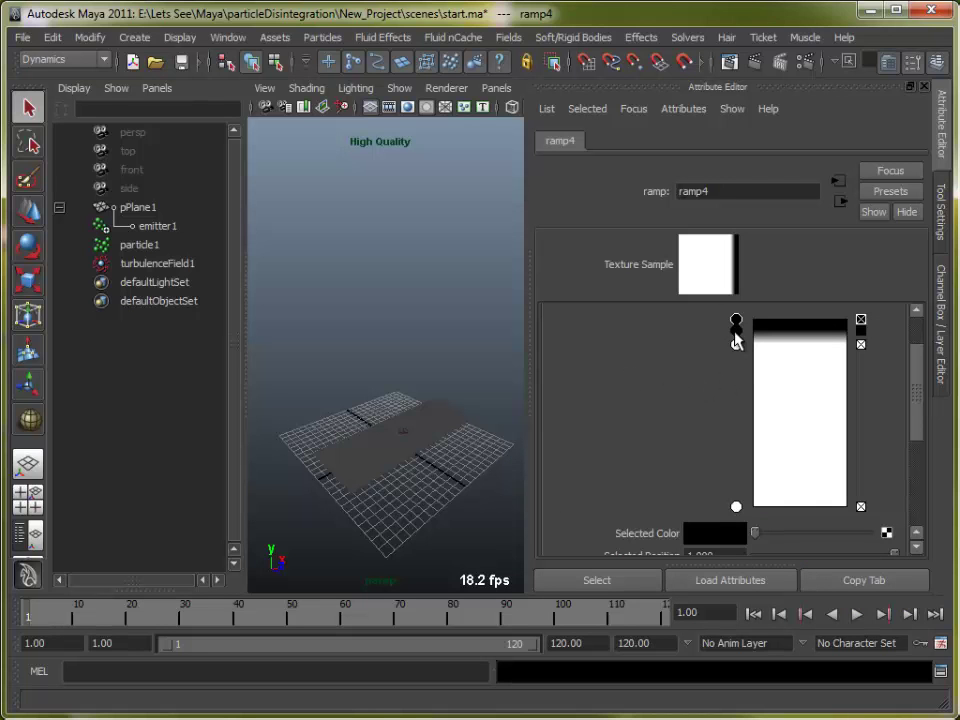
Pack ramp4's black markers at the gradient's upper end and set the white marker just below them at about 0.955
{"action": "left_click", "coordinate": [737, 337]}
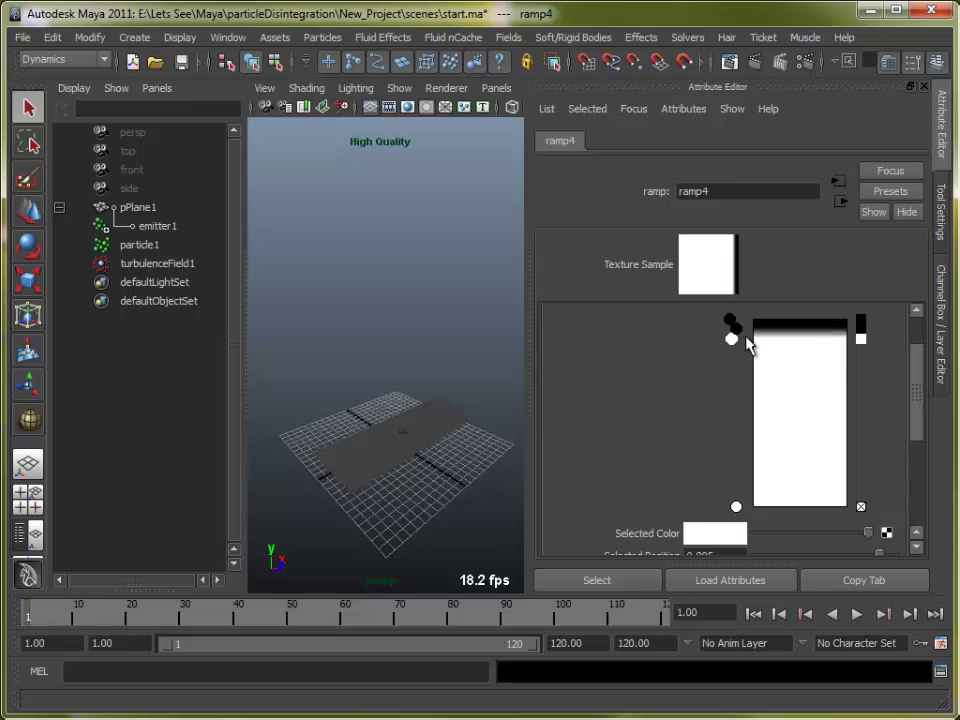
{"action": "left_click", "coordinate": [737, 328]}
{"action": "left_click_drag", "start_coordinate": [742, 340], "coordinate": [740, 334]}
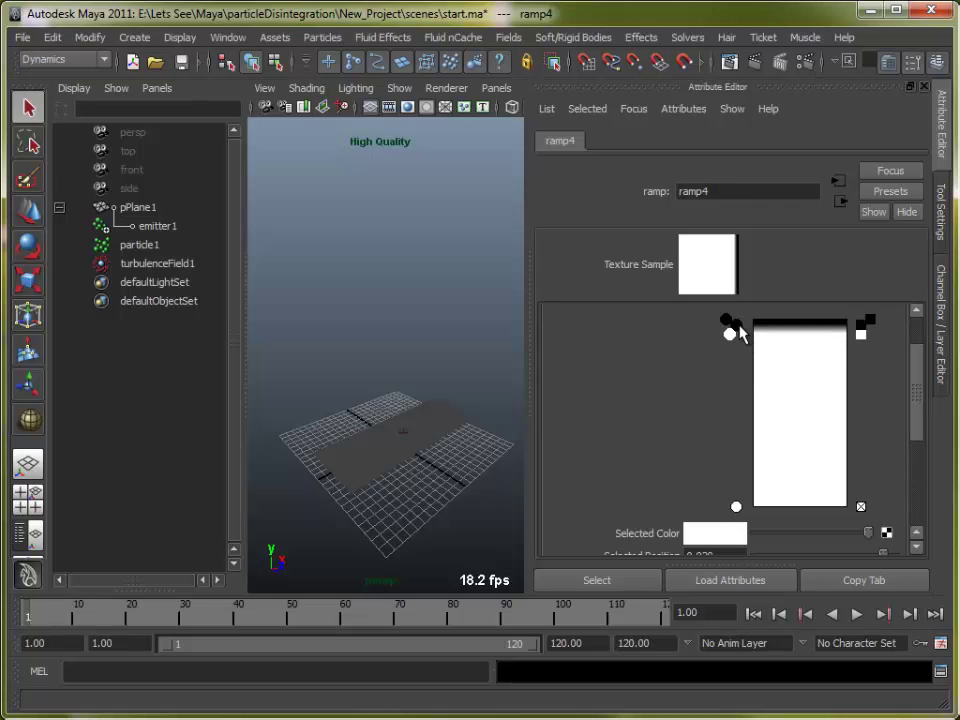
{"action": "left_click", "coordinate": [737, 322]}
{"action": "left_click", "coordinate": [740, 333]}
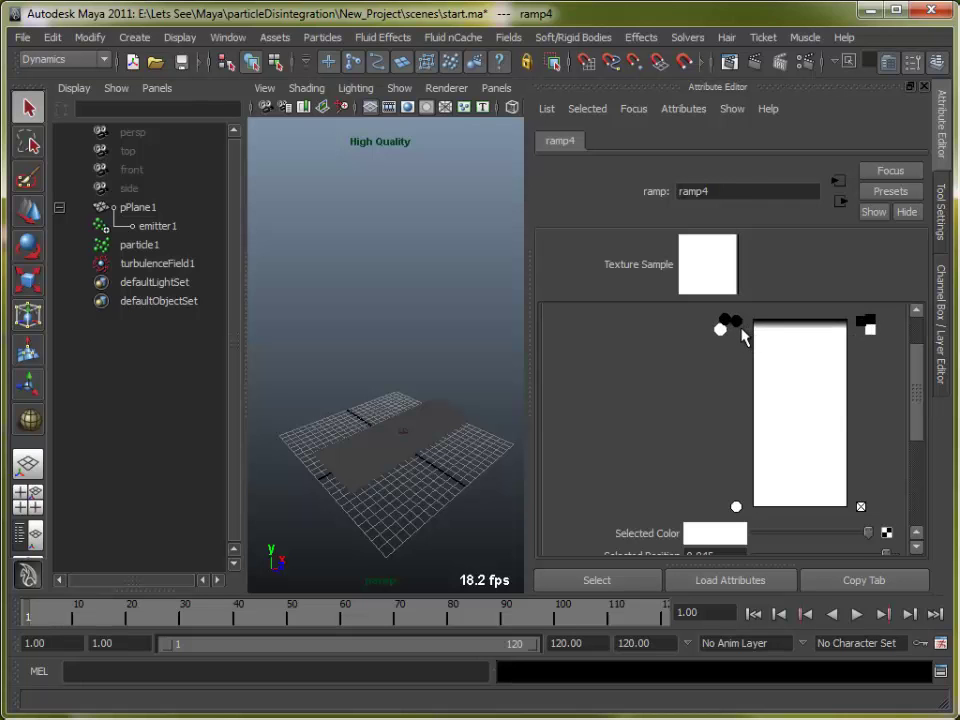
{"action": "left_click_drag", "start_coordinate": [743, 337], "coordinate": [714, 327]}
{"action": "left_click", "coordinate": [737, 322]}
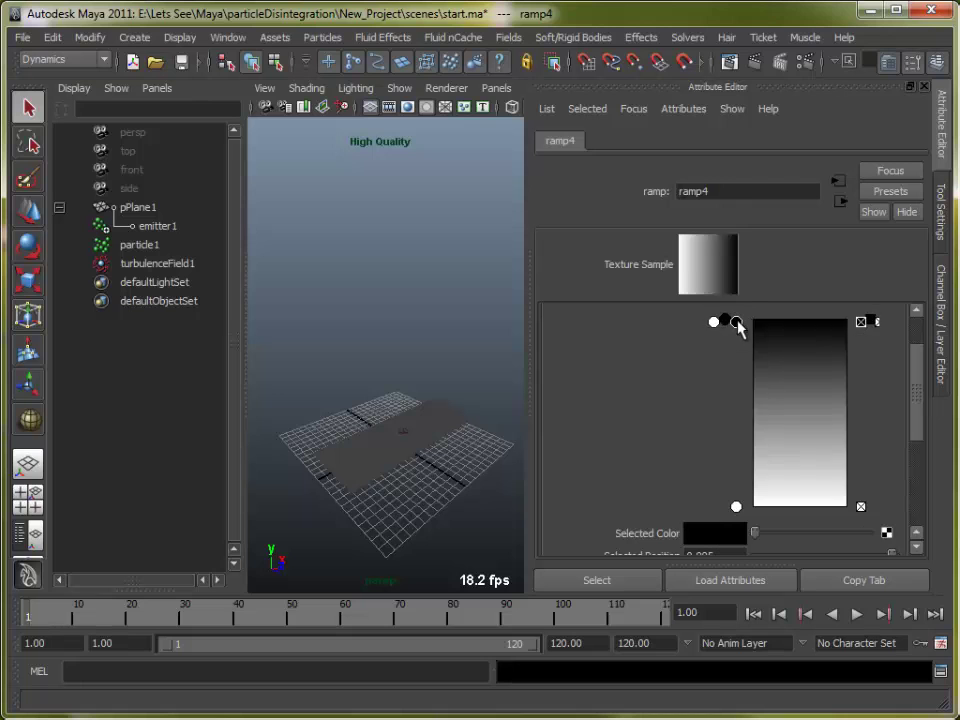
{"action": "left_click", "coordinate": [713, 321]}
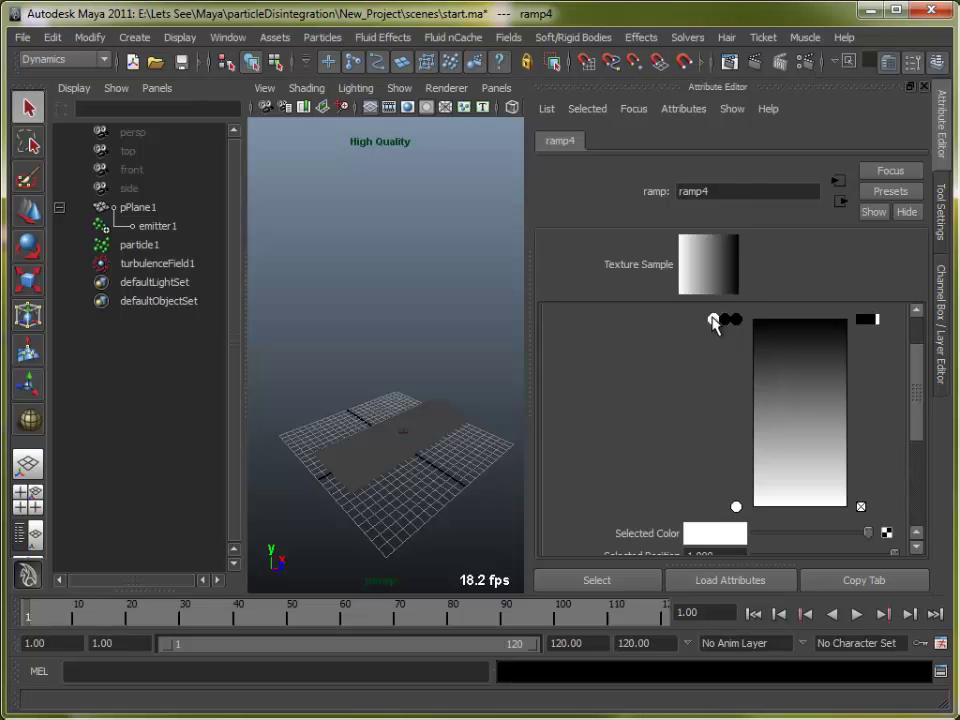
{"action": "left_click_drag", "start_coordinate": [712, 318], "coordinate": [720, 332]}
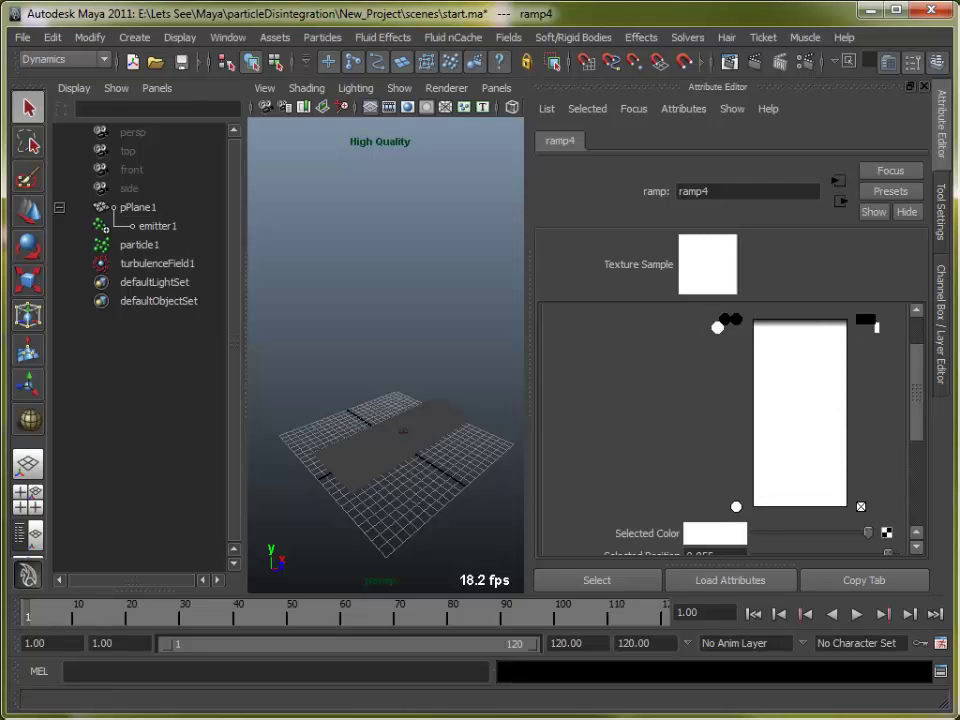
Key the Selected Position of ramp4's three upper markers at frame 1
{"action": "mouse_move", "coordinate": [924, 409]}
{"action": "left_mouse_down"}
{"action": "mouse_move", "coordinate": [920, 432]}
{"action": "mouse_move", "coordinate": [912, 377]}
{"action": "mouse_move", "coordinate": [918, 410]}
{"action": "left_mouse_up"}
{"action": "right_click", "coordinate": [716, 527]}
{"action": "left_click", "coordinate": [684, 553]}
{"action": "right_click", "coordinate": [654, 470]}
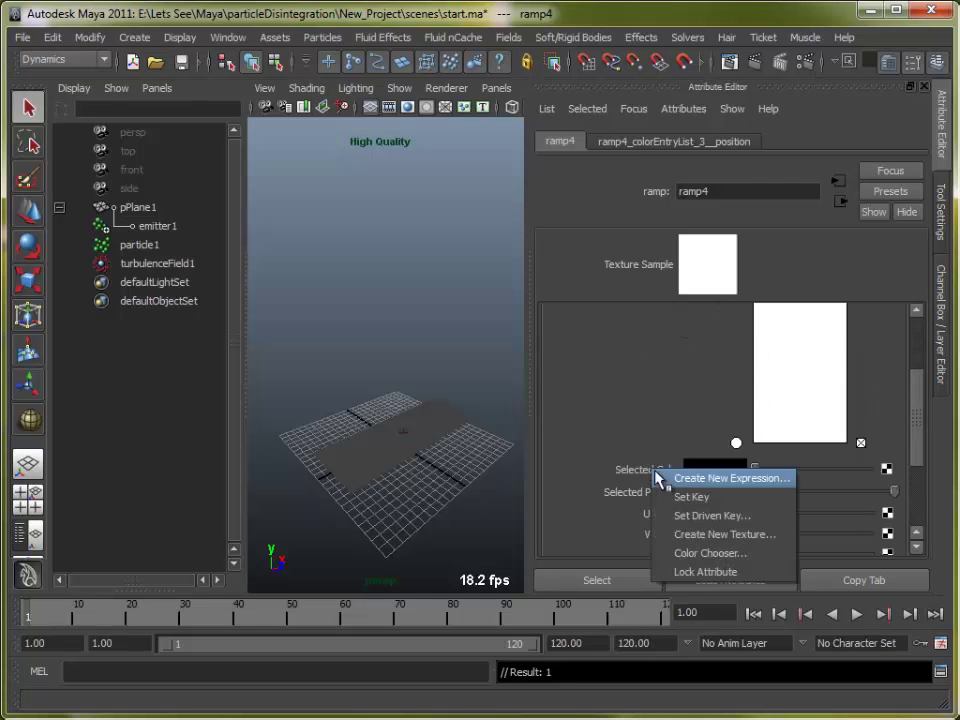
{"action": "left_click", "coordinate": [587, 440]}
{"action": "right_click", "coordinate": [624, 492]}
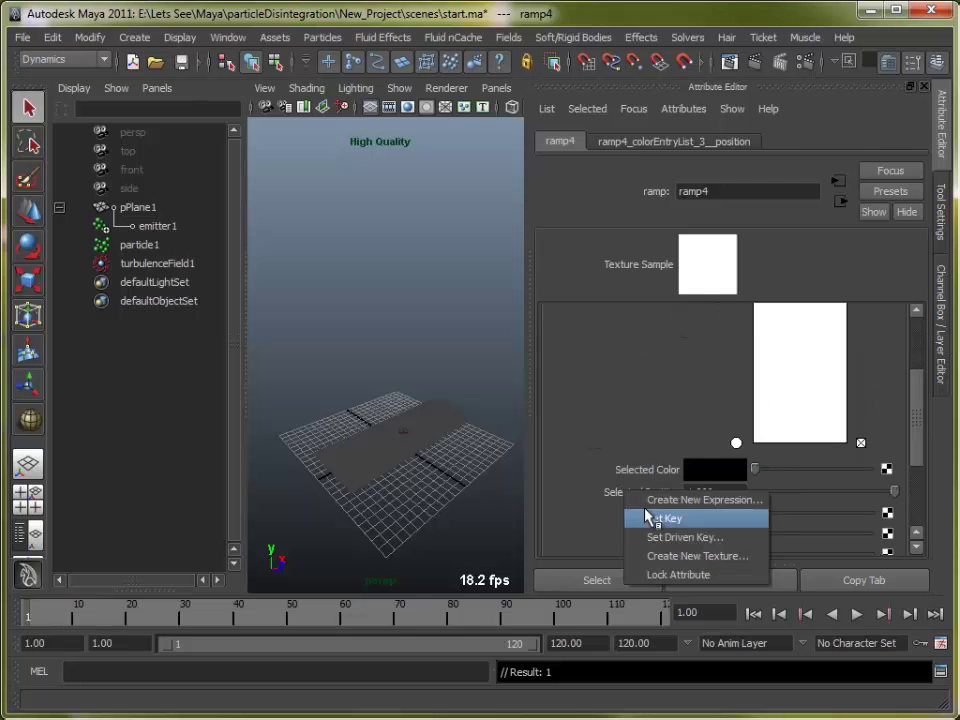
{"action": "left_click", "coordinate": [742, 517]}
{"action": "left_click_drag", "start_coordinate": [917, 400], "coordinate": [918, 458]}
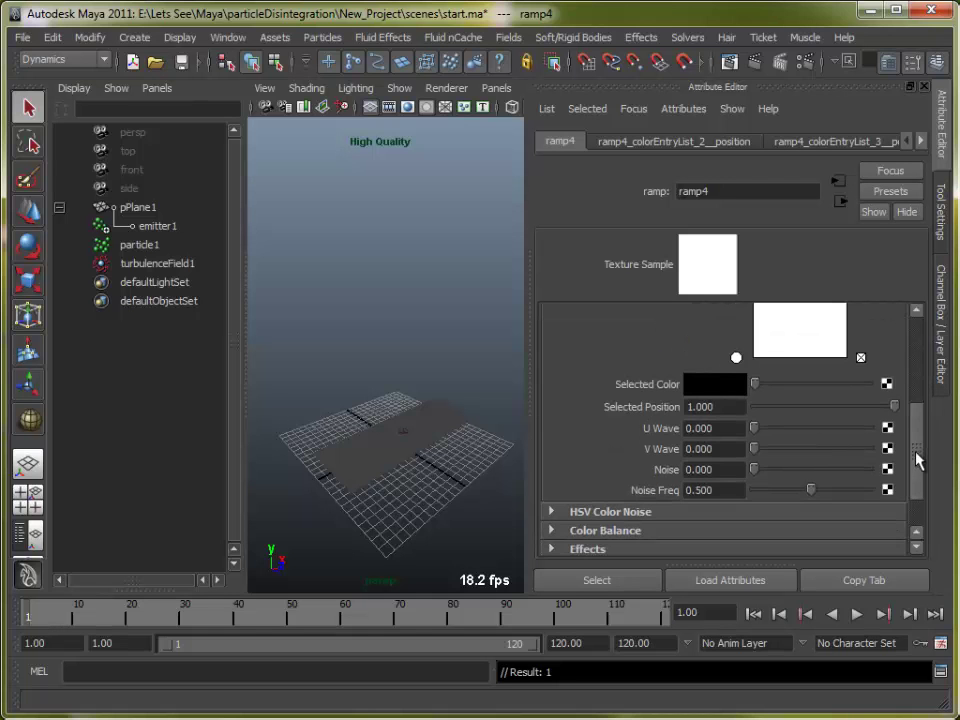
{"action": "right_click", "coordinate": [658, 389]}
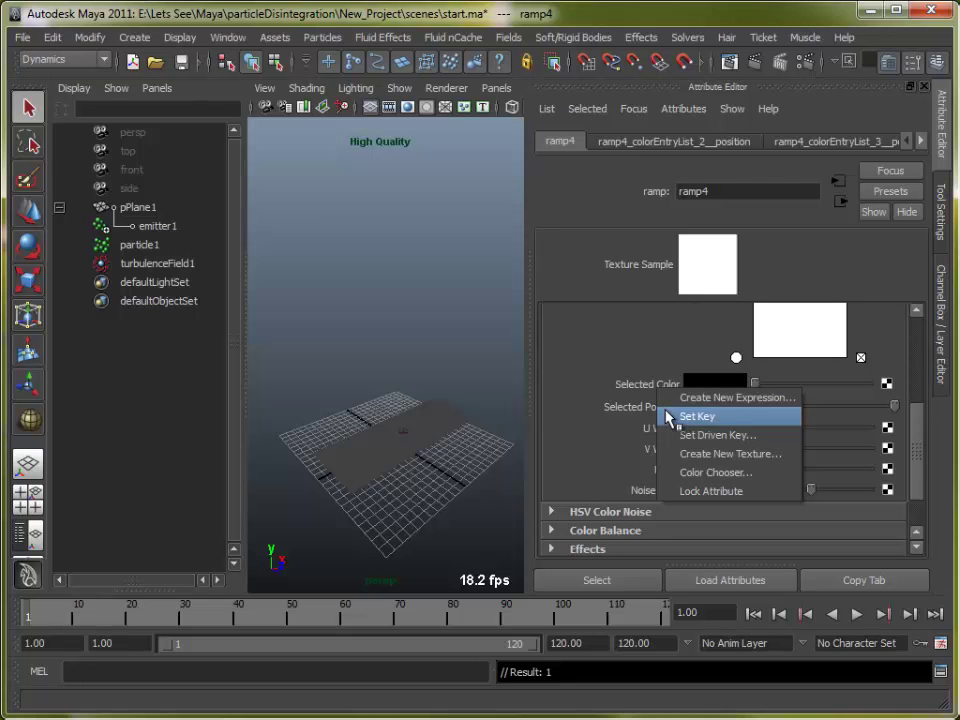
{"action": "left_click", "coordinate": [574, 390]}
{"action": "right_click", "coordinate": [615, 408]}
{"action": "left_click", "coordinate": [640, 435]}
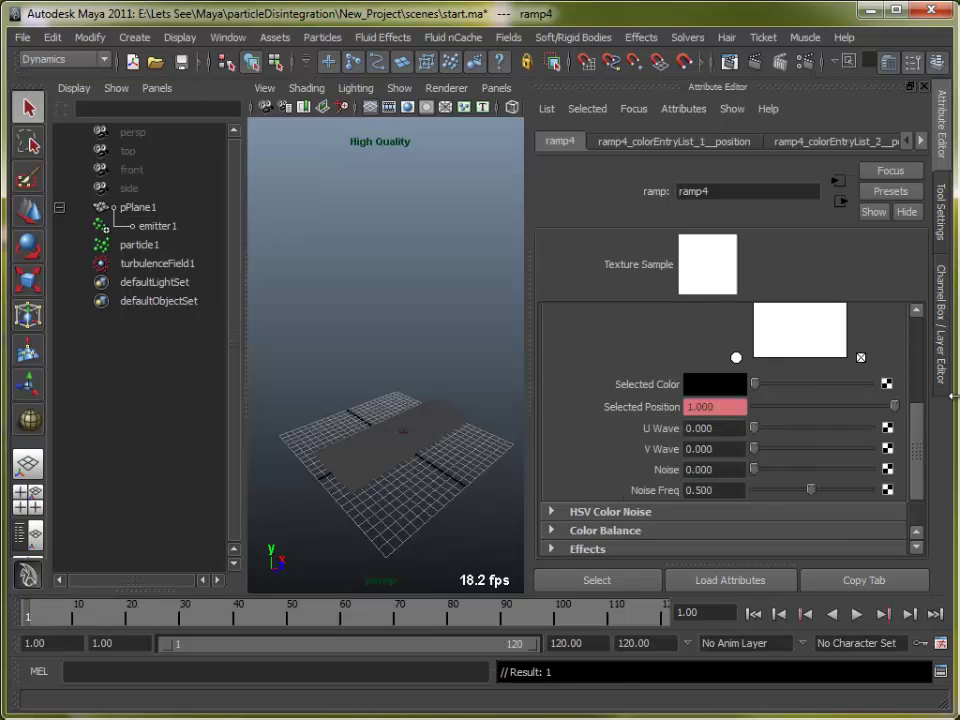
Go to frame 120 and move ramp4's keyed white and black markers to the lower end of the gradient
{"action": "key", "text": "alt+v"}
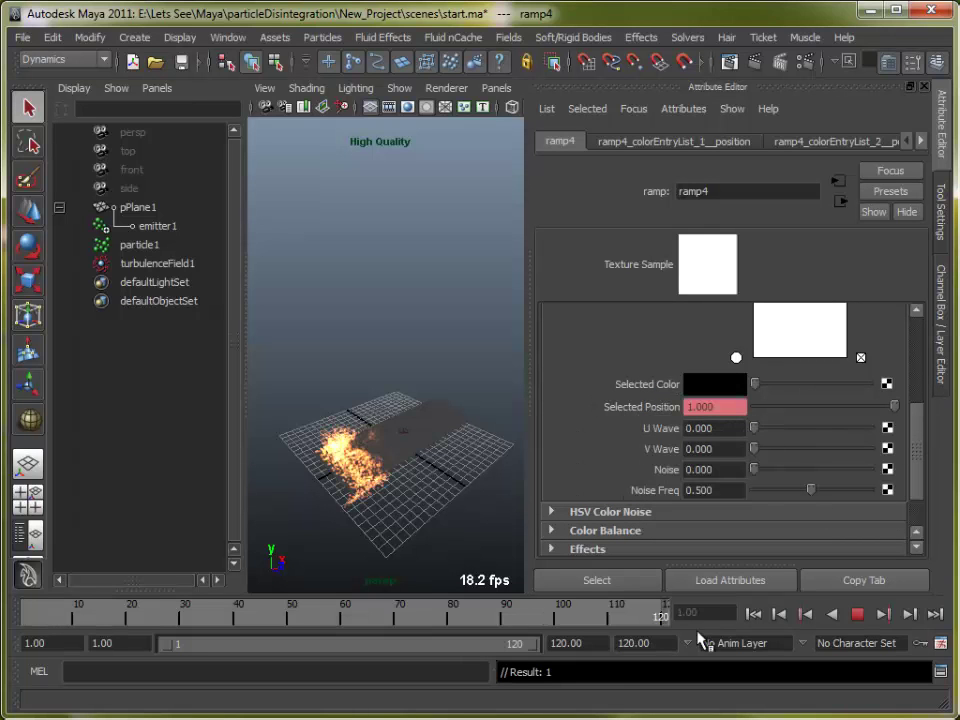
{"action": "left_click_drag", "start_coordinate": [923, 448], "coordinate": [928, 384]}
{"action": "left_click_drag", "start_coordinate": [722, 348], "coordinate": [700, 530]}
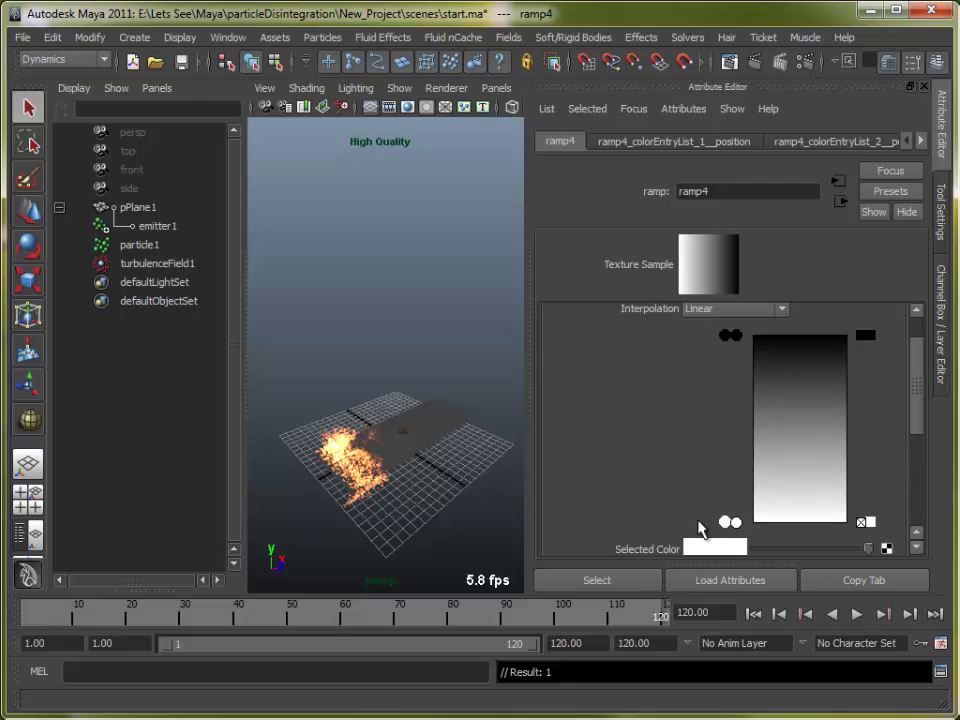
{"action": "left_click_drag", "start_coordinate": [730, 336], "coordinate": [733, 527]}
{"action": "left_click", "coordinate": [737, 522]}
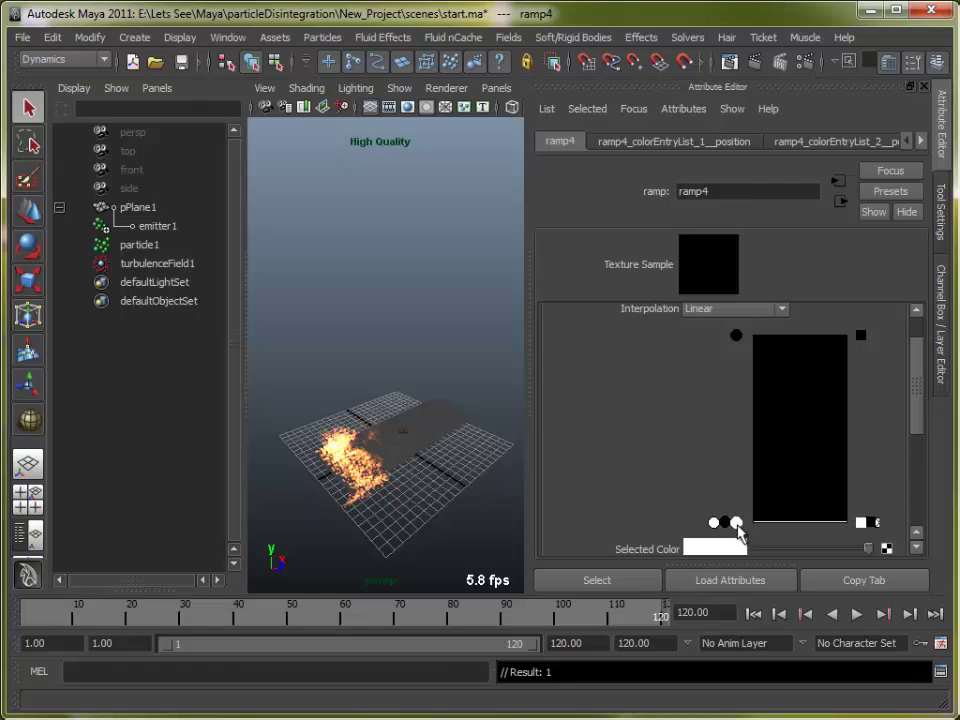
{"action": "left_click", "coordinate": [724, 524]}
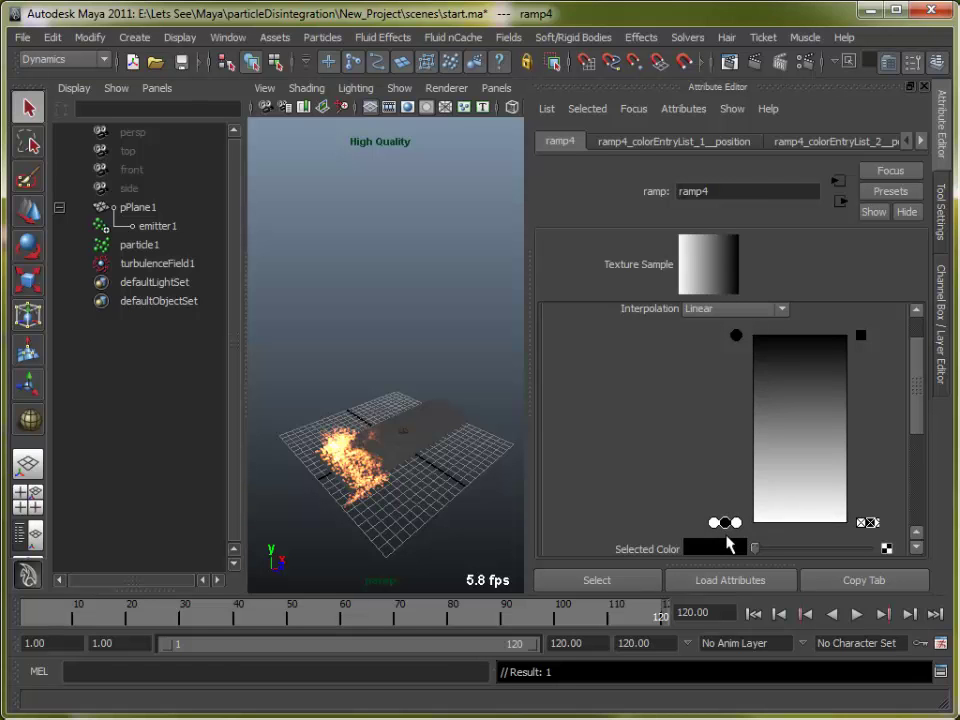
{"action": "left_click_drag", "start_coordinate": [730, 527], "coordinate": [731, 525]}
{"action": "left_click", "coordinate": [737, 523]}
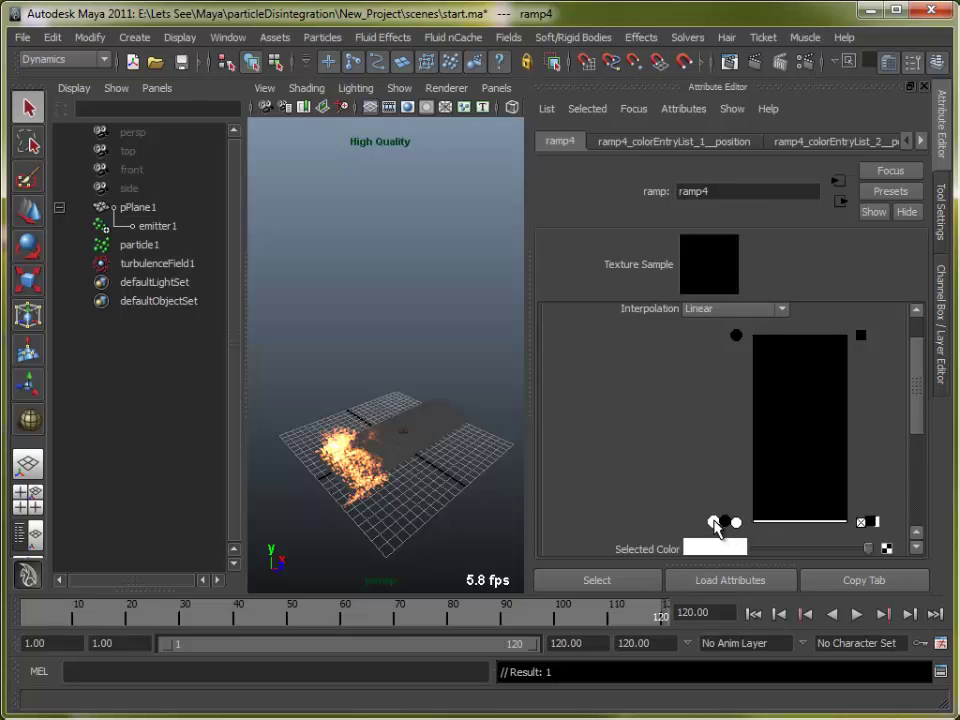
{"action": "left_click", "coordinate": [724, 525]}
{"action": "left_click_drag", "start_coordinate": [727, 527], "coordinate": [737, 527]}
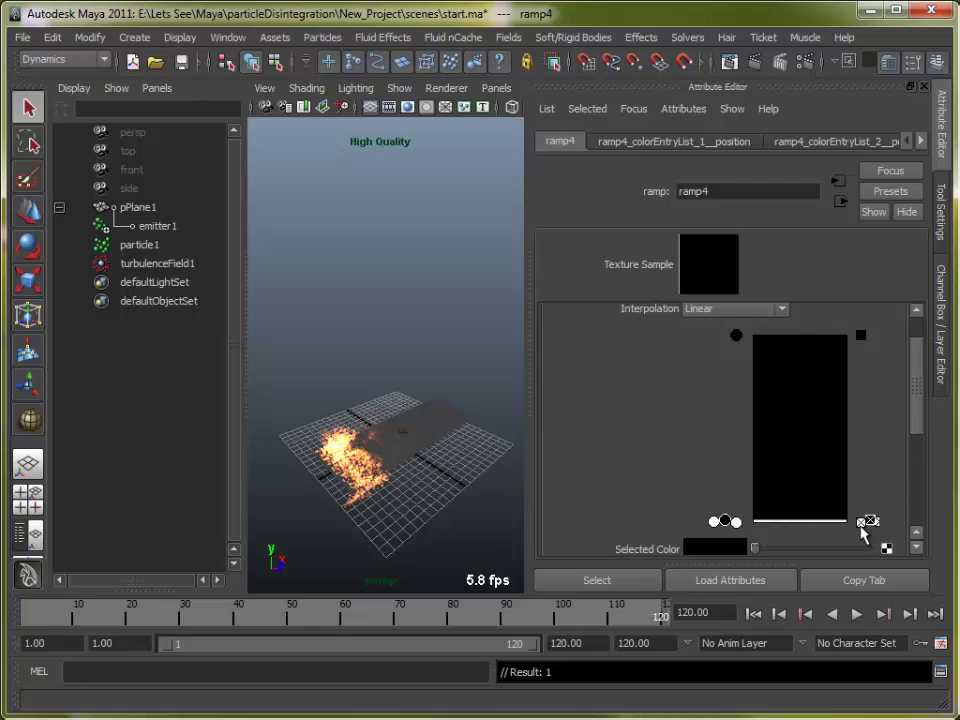
Key the Selected Position of ramp4's moved markers at frame 120
{"action": "scroll", "coordinate": [920, 440], "scroll_direction": "down", "scroll_amount": 2}
{"action": "left_click", "coordinate": [714, 449]}
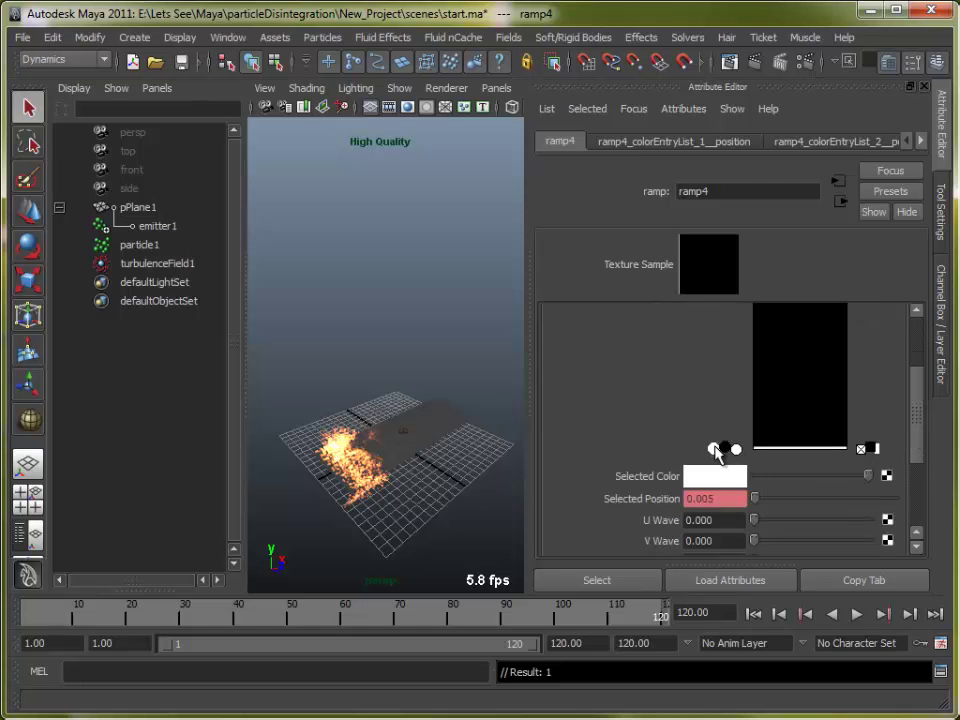
{"action": "right_click", "coordinate": [700, 499]}
{"action": "left_click", "coordinate": [677, 534]}
{"action": "left_click", "coordinate": [724, 449]}
{"action": "right_click", "coordinate": [660, 503]}
{"action": "left_click", "coordinate": [690, 528]}
{"action": "left_click", "coordinate": [714, 449]}
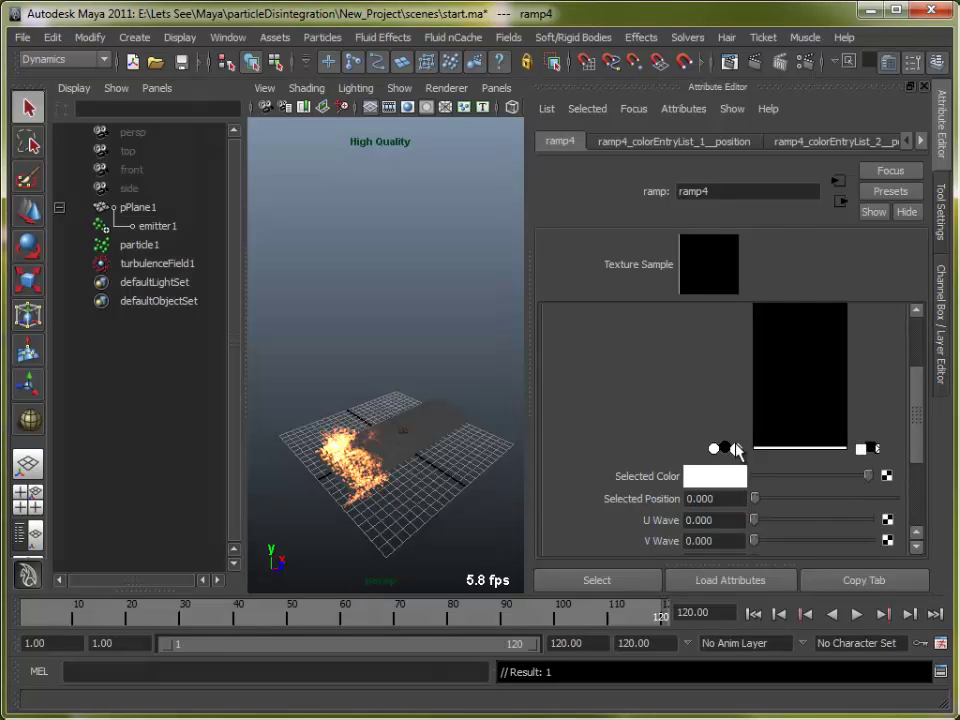
{"action": "right_click", "coordinate": [663, 497]}
{"action": "left_click", "coordinate": [701, 522]}
Scrub the timeline to check ramp4's black-to-white sweep against the particle emission, stopping at frame 61
{"action": "scroll", "coordinate": [730, 450], "scroll_direction": "up", "scroll_amount": 5}
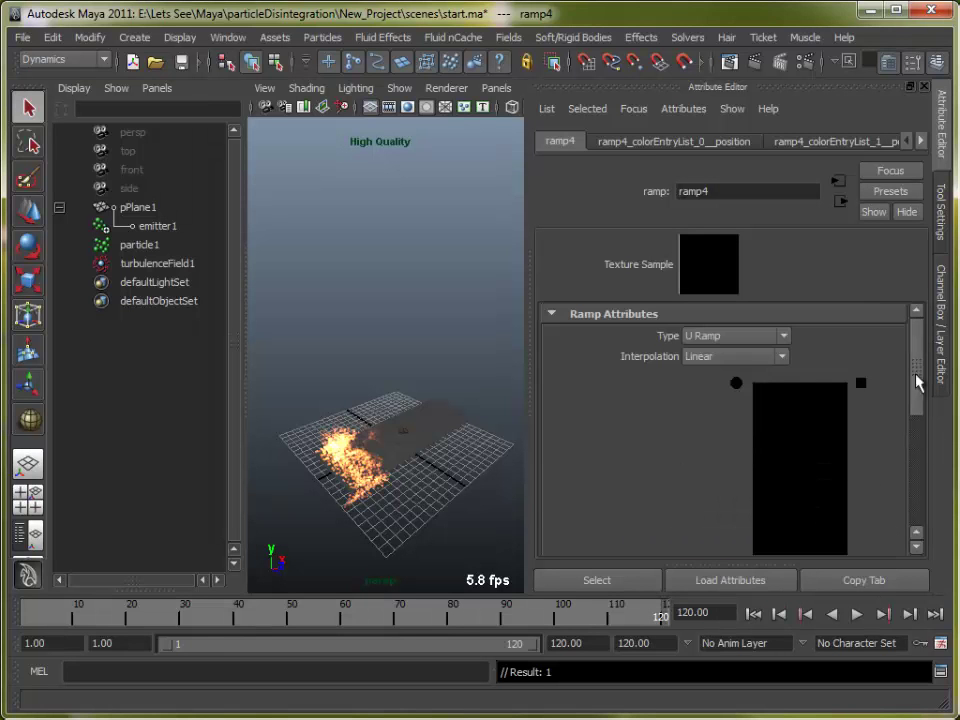
{"action": "left_click_drag", "start_coordinate": [289, 620], "coordinate": [393, 637]}
{"action": "left_click_drag", "start_coordinate": [157, 627], "coordinate": [351, 627]}
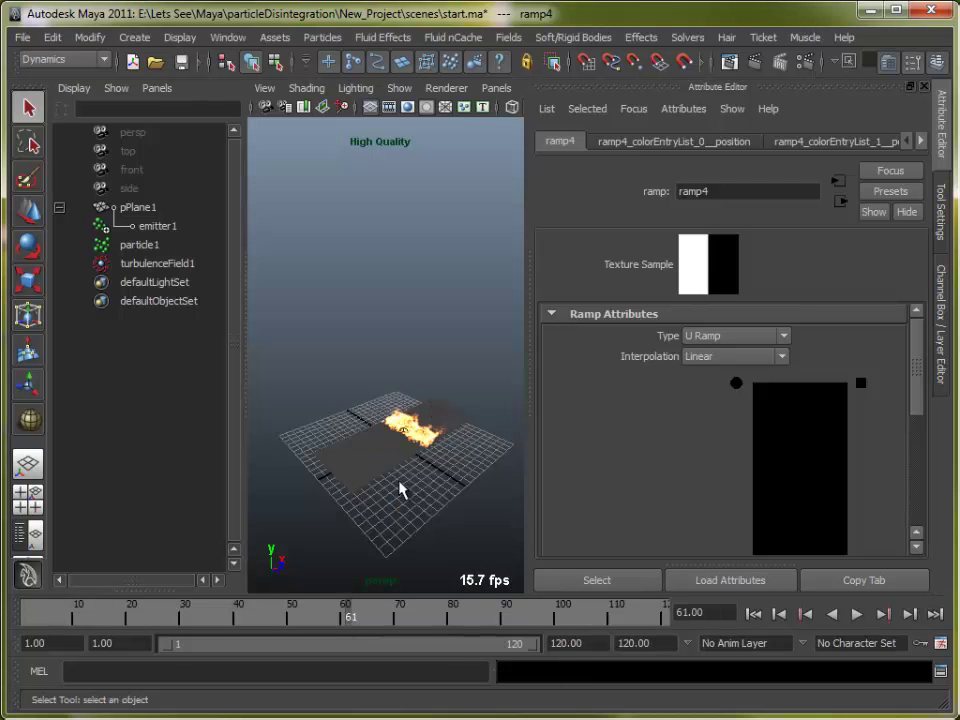
Assign a new Lambert material to pPlane1
{"action": "left_click", "coordinate": [392, 476]}
{"action": "right_click_drag", "start_coordinate": [340, 469], "coordinate": [390, 716]}
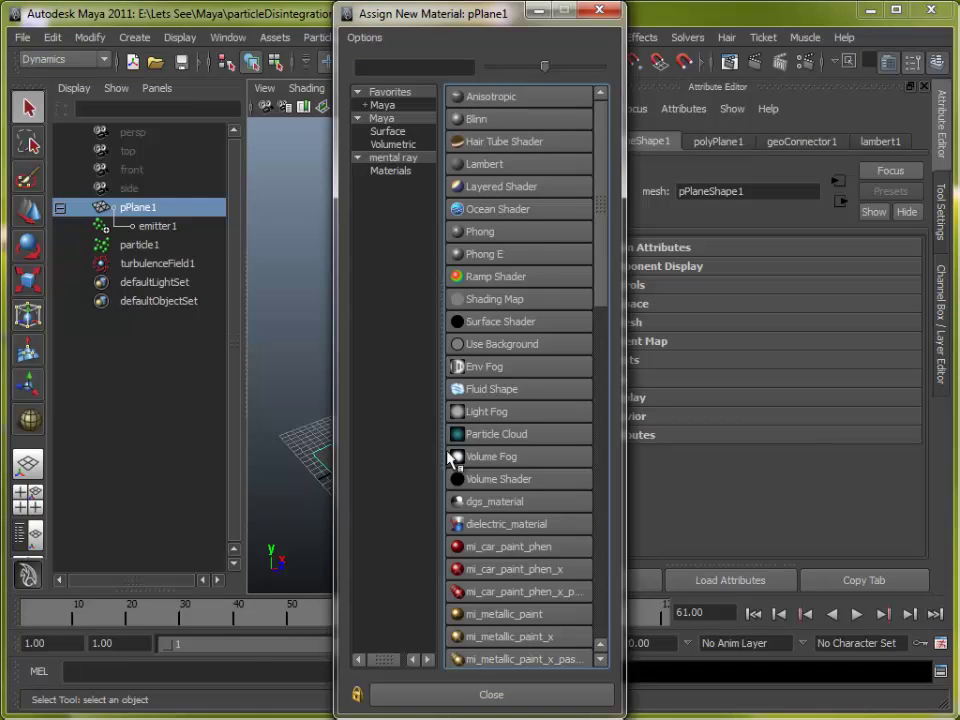
{"action": "left_click", "coordinate": [484, 164]}
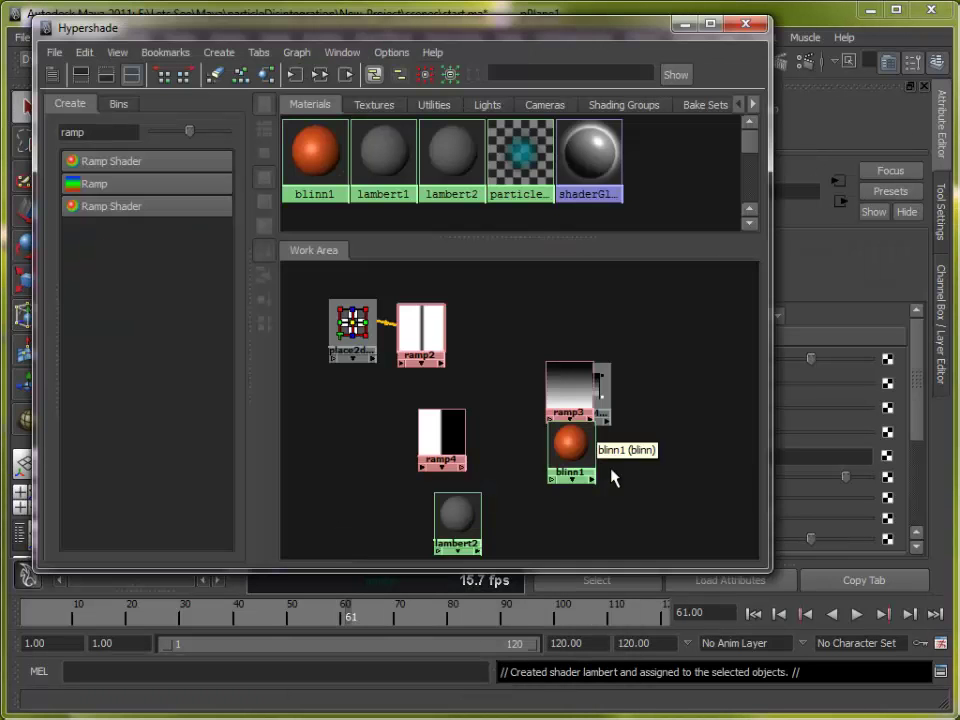
Spread out the lambert2, ramp3, blinn1 and ramp4 nodes in the Hypershade work area so they stand apart
{"action": "left_click_drag", "start_coordinate": [478, 514], "coordinate": [689, 342]}
{"action": "left_click_drag", "start_coordinate": [596, 392], "coordinate": [585, 315]}
{"action": "left_click_drag", "start_coordinate": [571, 445], "coordinate": [356, 432]}
{"action": "left_click_drag", "start_coordinate": [442, 456], "coordinate": [482, 486]}
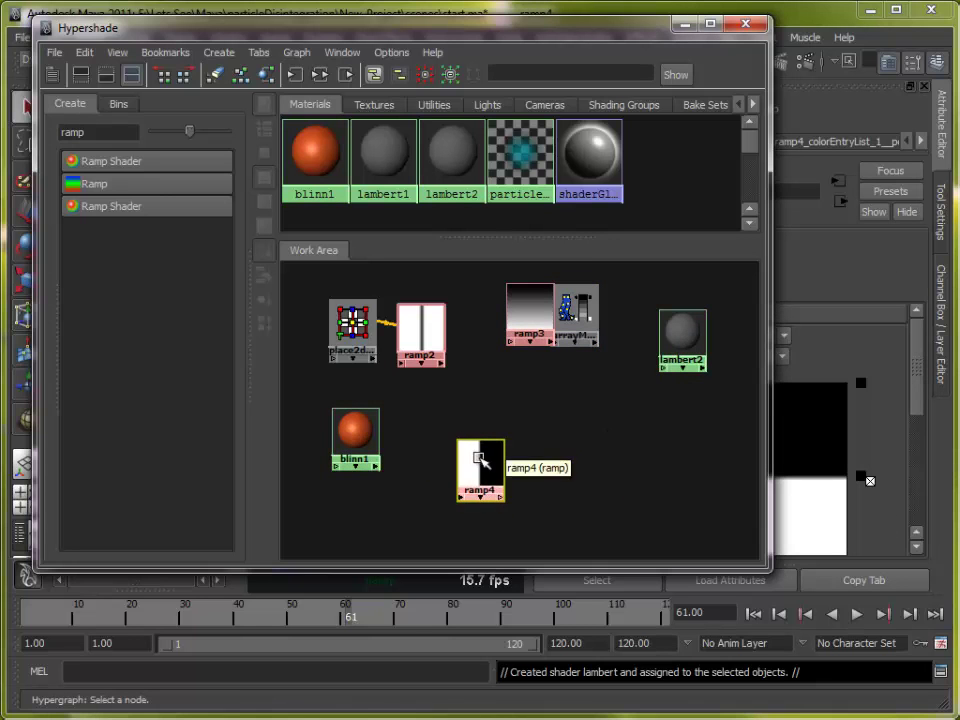
Connect ramp4's color output directly to lambert2's transparency
{"action": "middle_click_drag", "start_coordinate": [467, 467], "coordinate": [686, 340]}
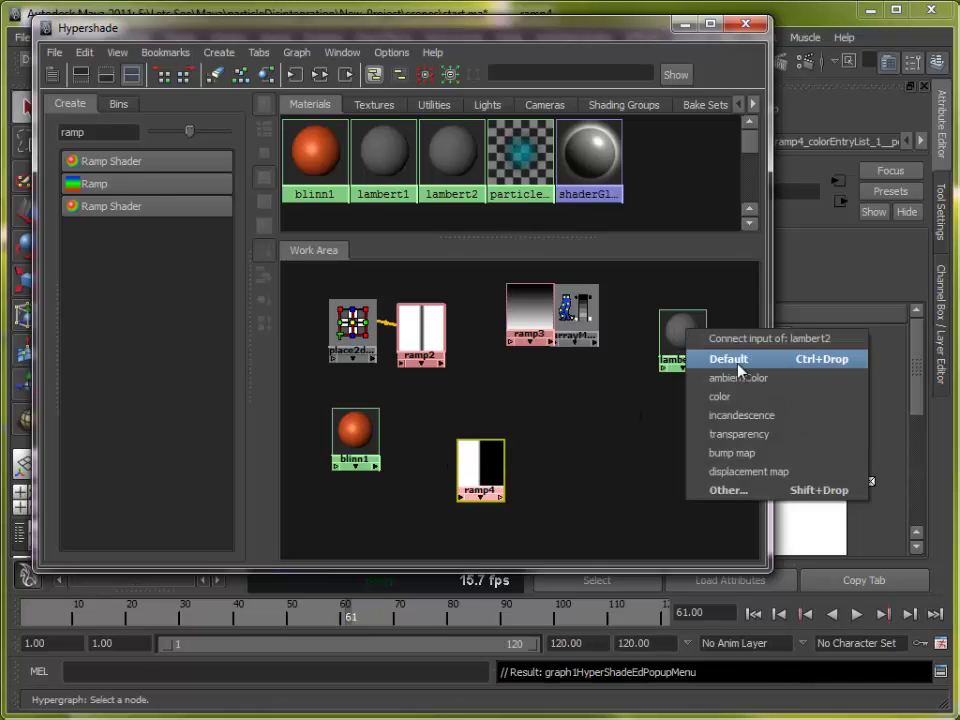
{"action": "left_click", "coordinate": [700, 434]}
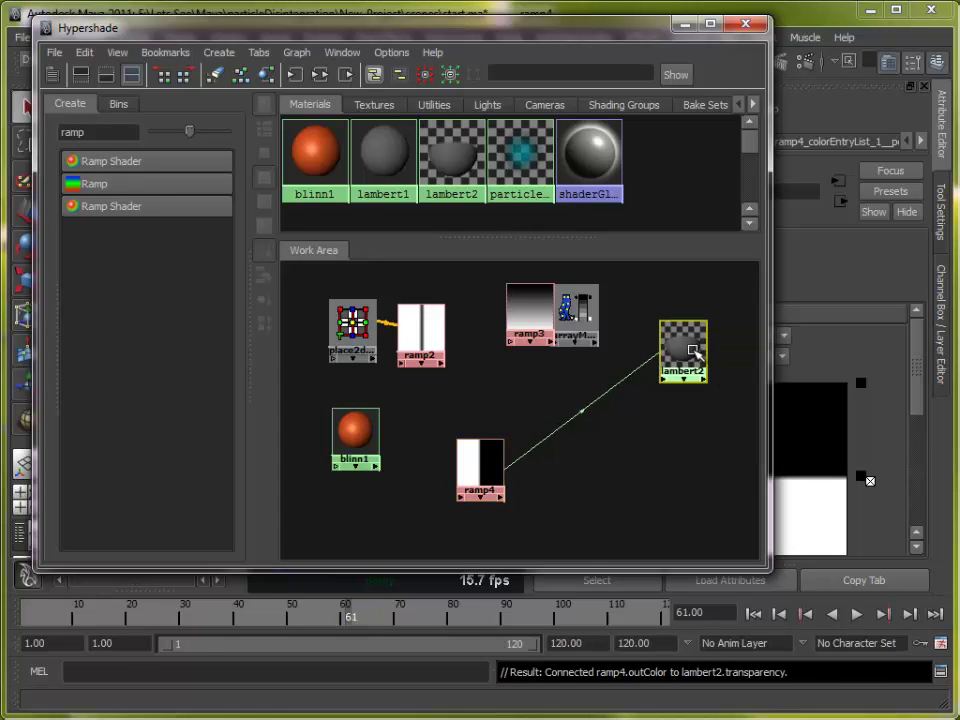
{"action": "left_click_drag", "start_coordinate": [693, 339], "coordinate": [695, 350]}
Play the simulation from frame 1 to check the plane's transparency sweep against the particles, stopping at frame 58
{"action": "left_click", "coordinate": [685, 23]}
{"action": "mouse_move", "coordinate": [392, 452]}
{"action": "left_mouse_down", "text": "alt"}
{"action": "mouse_move", "coordinate": [454, 497]}
{"action": "mouse_move", "coordinate": [399, 360]}
{"action": "mouse_move", "coordinate": [444, 506]}
{"action": "mouse_move", "coordinate": [400, 468]}
{"action": "left_mouse_up", "text": "alt"}
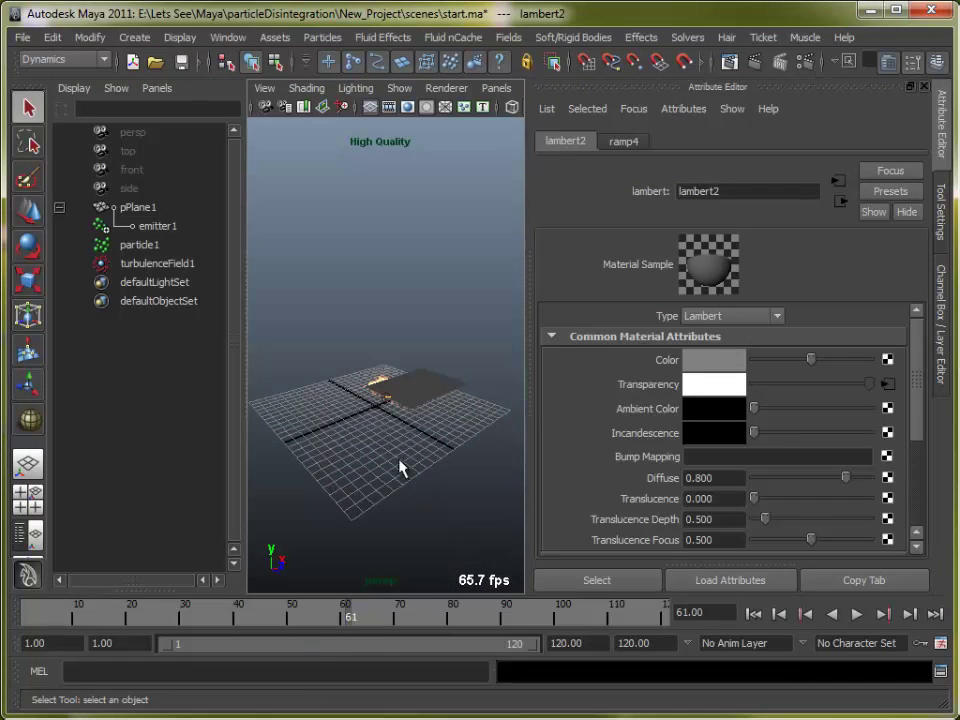
{"action": "right_click_drag", "start_coordinate": [400, 468], "coordinate": [548, 560], "text": "alt"}
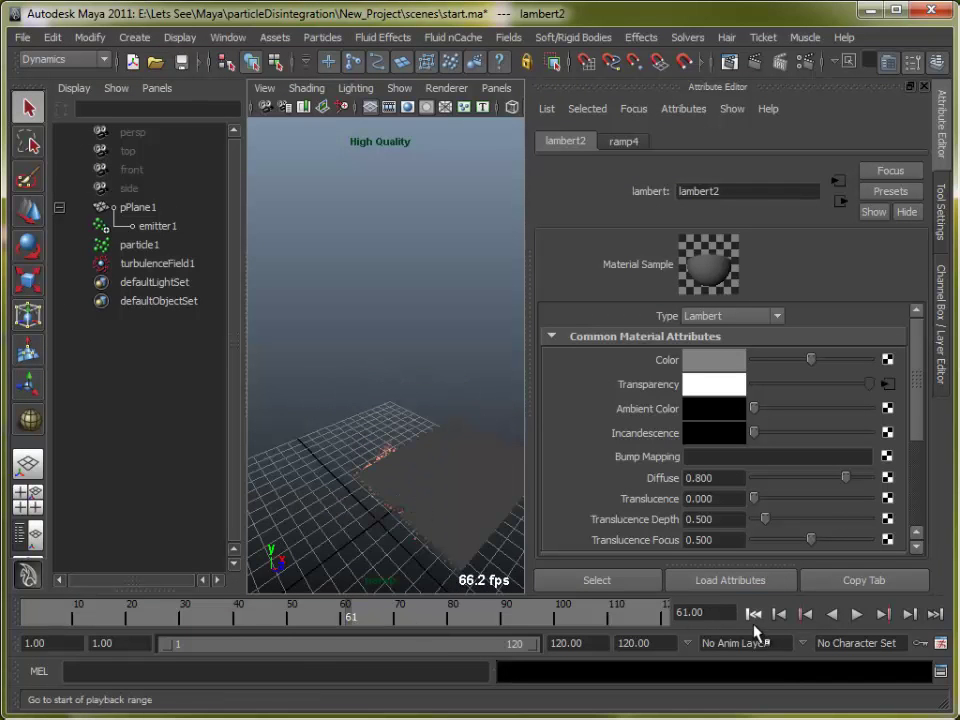
{"action": "left_click", "coordinate": [753, 614]}
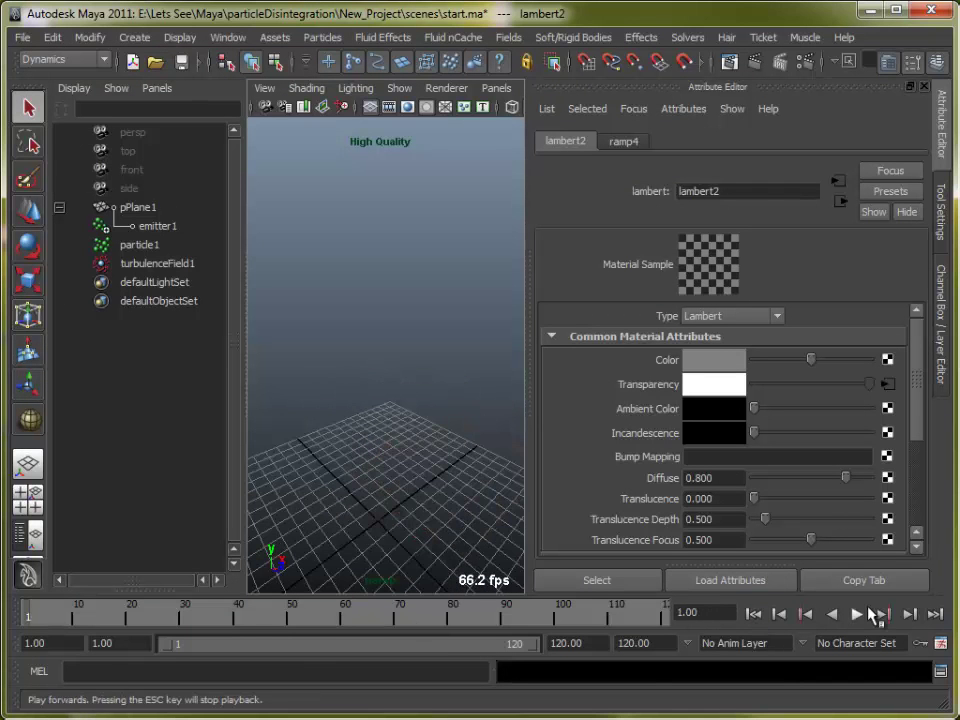
{"action": "left_click", "coordinate": [855, 614]}
{"action": "left_click_drag", "start_coordinate": [428, 507], "coordinate": [317, 499], "text": "alt"}
{"action": "left_click_drag", "start_coordinate": [414, 497], "coordinate": [392, 516], "text": "alt"}
{"action": "middle_click_drag", "start_coordinate": [382, 469], "coordinate": [394, 524], "text": "alt"}
{"action": "right_click_drag", "start_coordinate": [398, 506], "coordinate": [482, 556], "text": "alt"}
{"action": "middle_click_drag", "start_coordinate": [429, 489], "coordinate": [406, 428], "text": "alt"}
{"action": "left_click_drag", "start_coordinate": [409, 515], "coordinate": [410, 428], "text": "alt"}
{"action": "middle_click_drag", "start_coordinate": [439, 538], "coordinate": [458, 310], "text": "alt"}
{"action": "right_click_drag", "start_coordinate": [455, 347], "coordinate": [459, 350], "text": "alt"}
{"action": "left_click_drag", "start_coordinate": [458, 352], "coordinate": [422, 424], "text": "alt"}
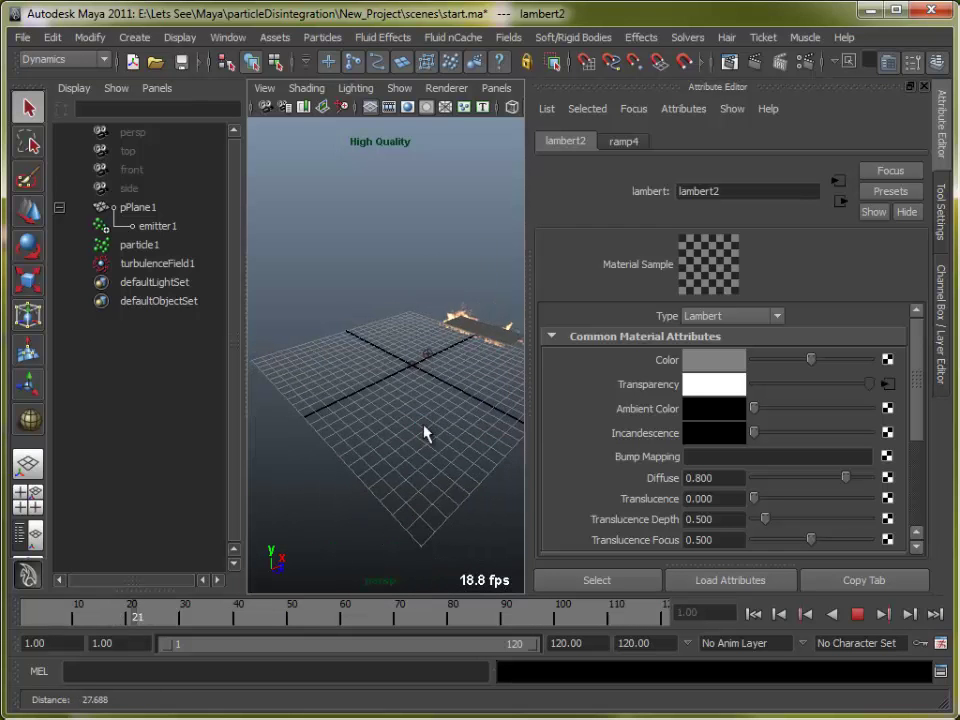
{"action": "middle_click_drag", "start_coordinate": [422, 424], "coordinate": [409, 446], "text": "alt"}
{"action": "left_click_drag", "start_coordinate": [409, 446], "coordinate": [450, 480], "text": "alt"}
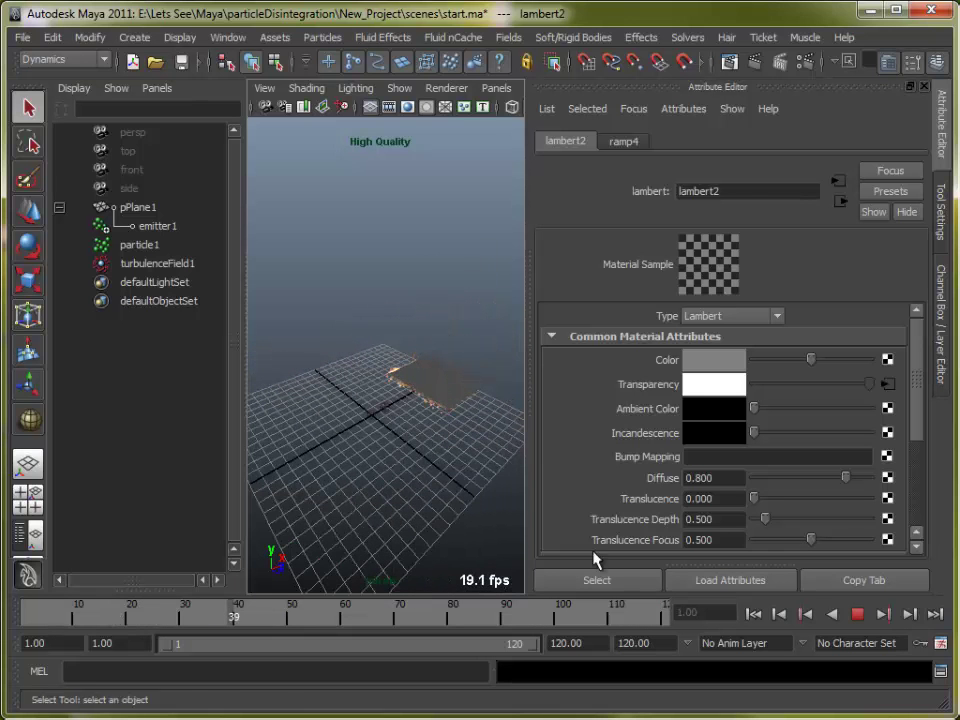
{"action": "left_click", "coordinate": [857, 614]}
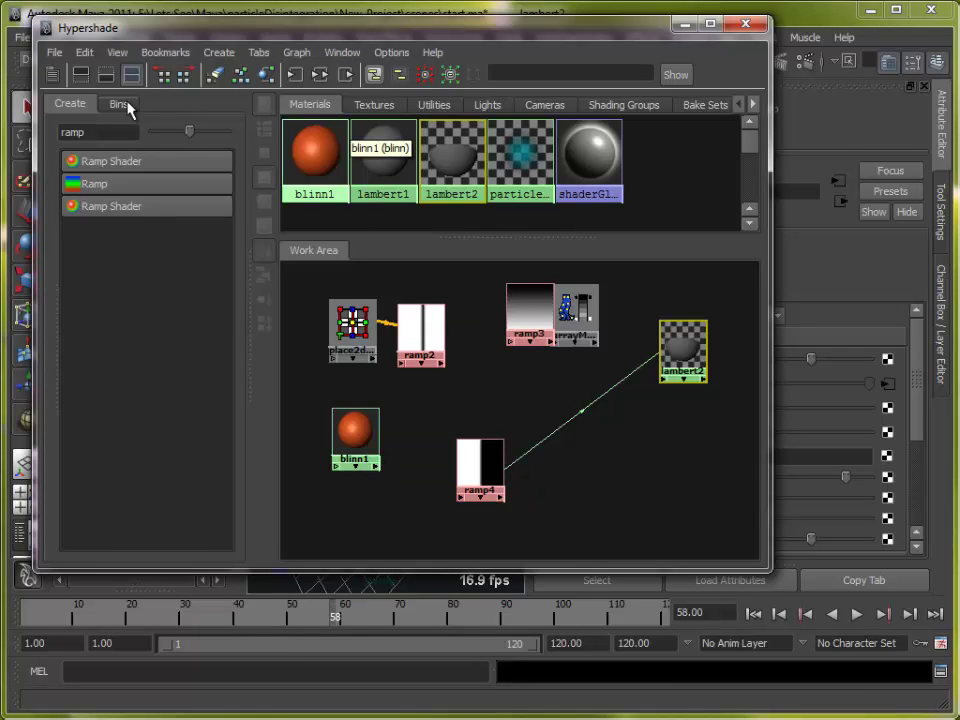
Create a Reverse utility node between ramp4 and lambert2, and delete the direct connection linking those two nodes
{"action": "type", "text": "rev"}
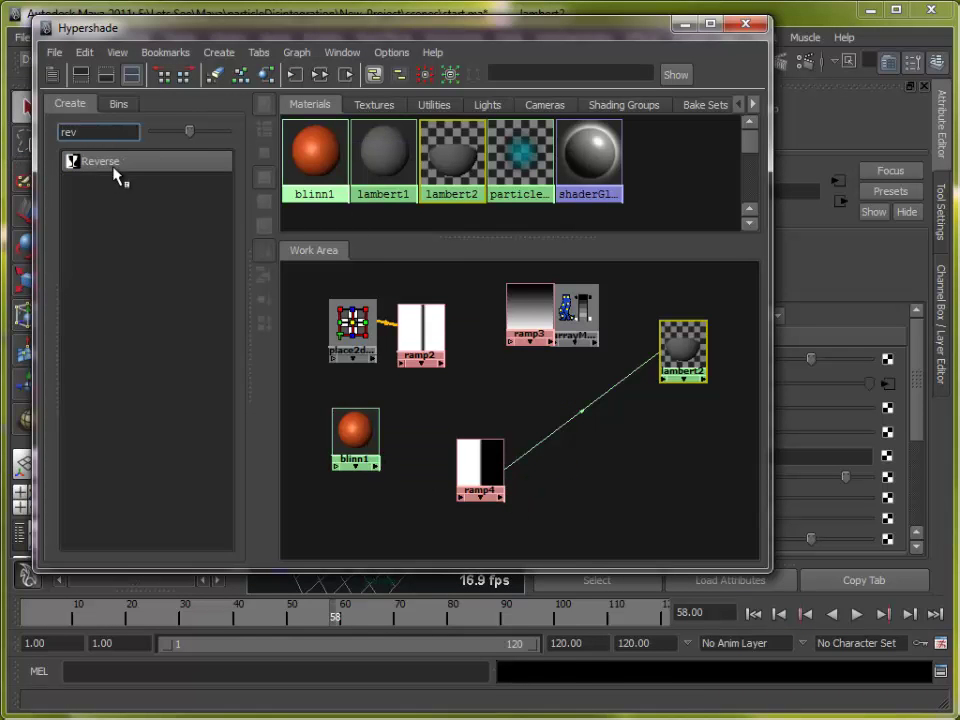
{"action": "left_click", "coordinate": [128, 165]}
{"action": "left_click_drag", "start_coordinate": [495, 276], "coordinate": [606, 440]}
{"action": "left_click", "coordinate": [577, 465]}
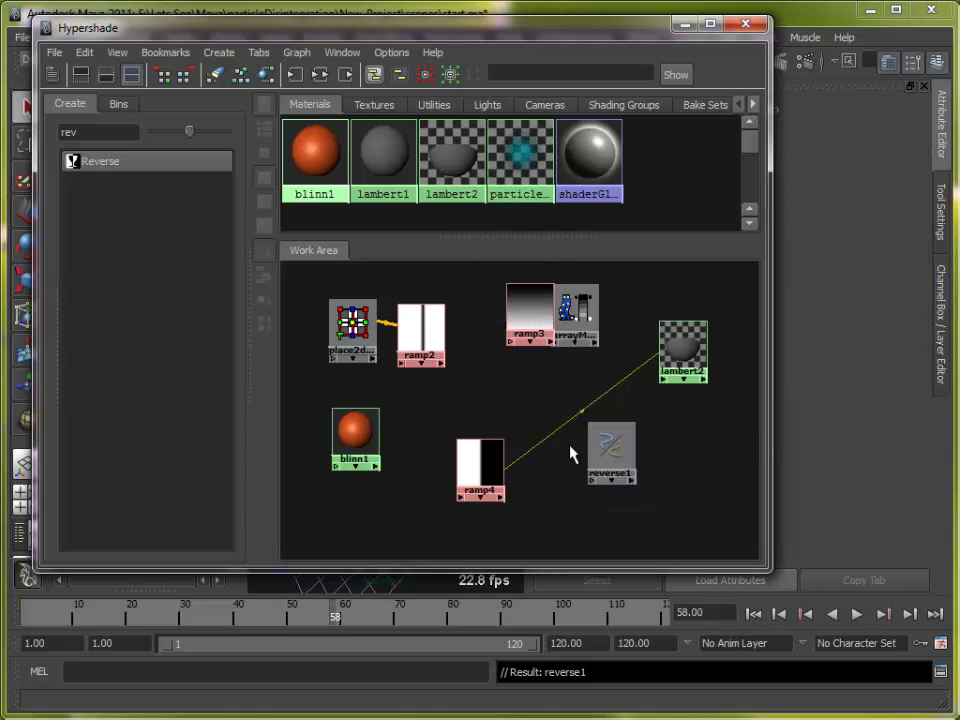
{"action": "key", "text": "Delete"}
{"action": "left_click", "coordinate": [606, 445]}
{"action": "left_click_drag", "start_coordinate": [606, 445], "coordinate": [590, 435]}
Connect ramp4's outColor to the input of reverse1
{"action": "middle_click_drag", "start_coordinate": [508, 463], "coordinate": [590, 424]}
{"action": "left_click", "coordinate": [617, 506]}
{"action": "middle_click_drag", "start_coordinate": [481, 468], "coordinate": [598, 461]}
{"action": "left_click", "coordinate": [621, 527]}
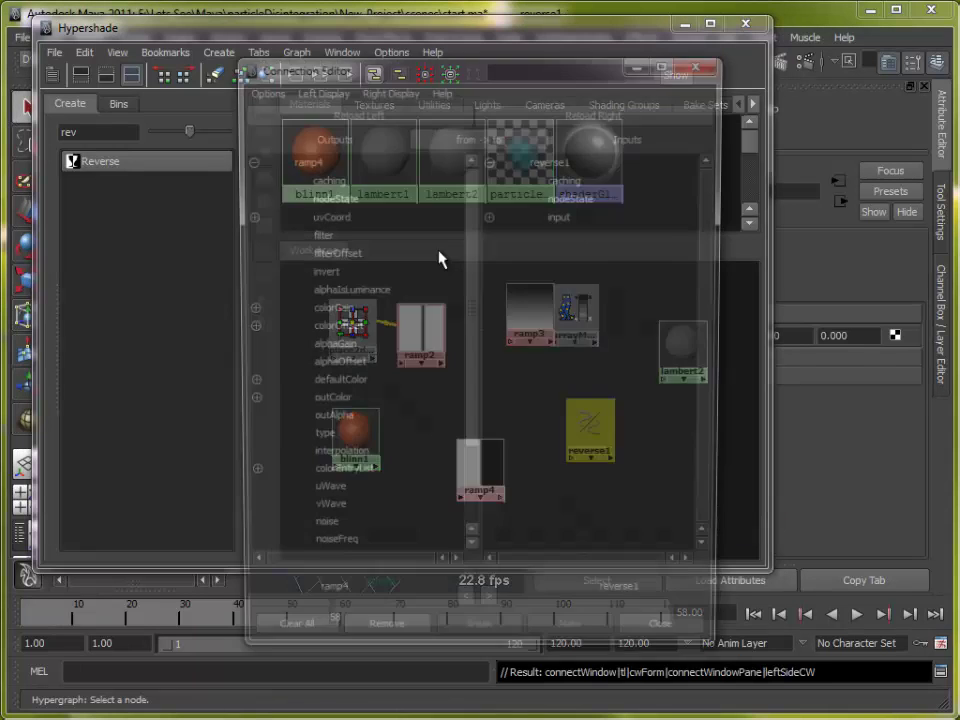
{"action": "left_click_drag", "start_coordinate": [308, 58], "coordinate": [279, 34]}
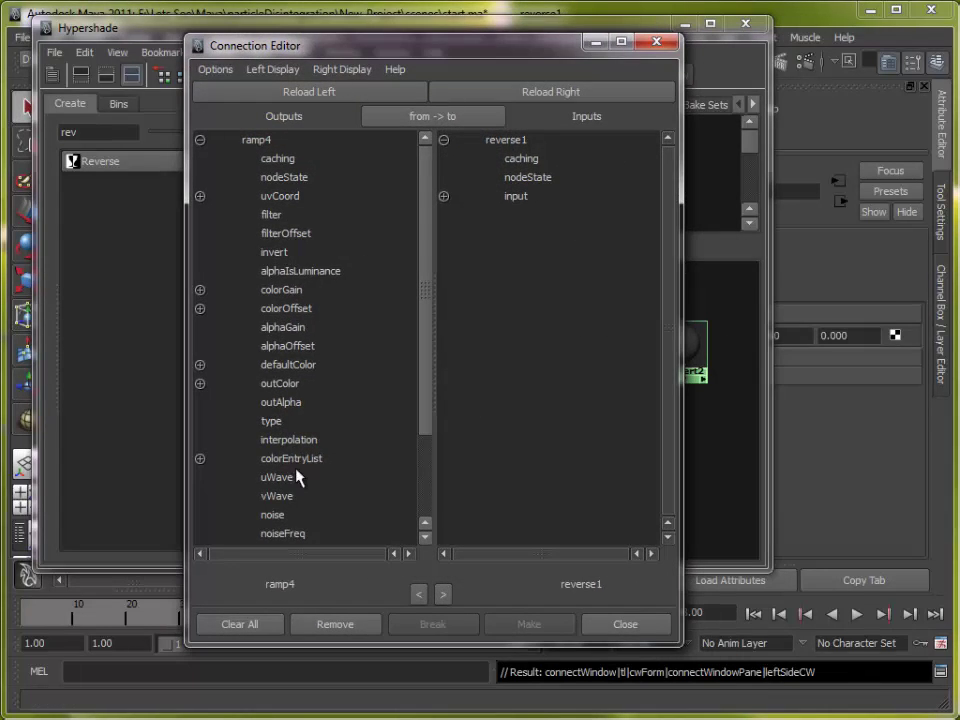
{"action": "left_click", "coordinate": [279, 383]}
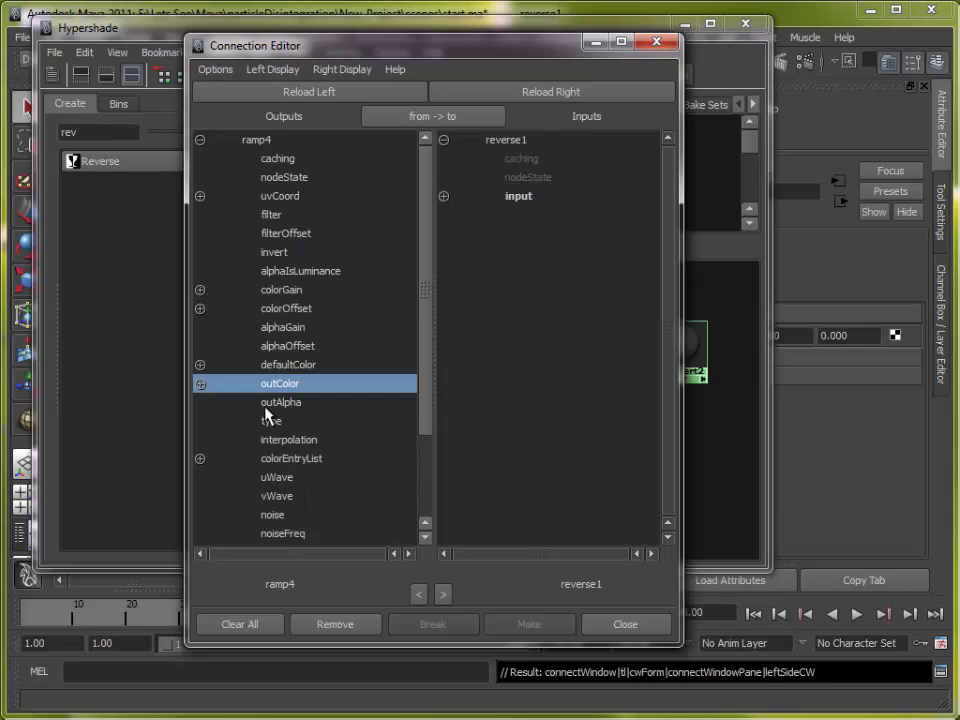
{"action": "left_click", "coordinate": [512, 196]}
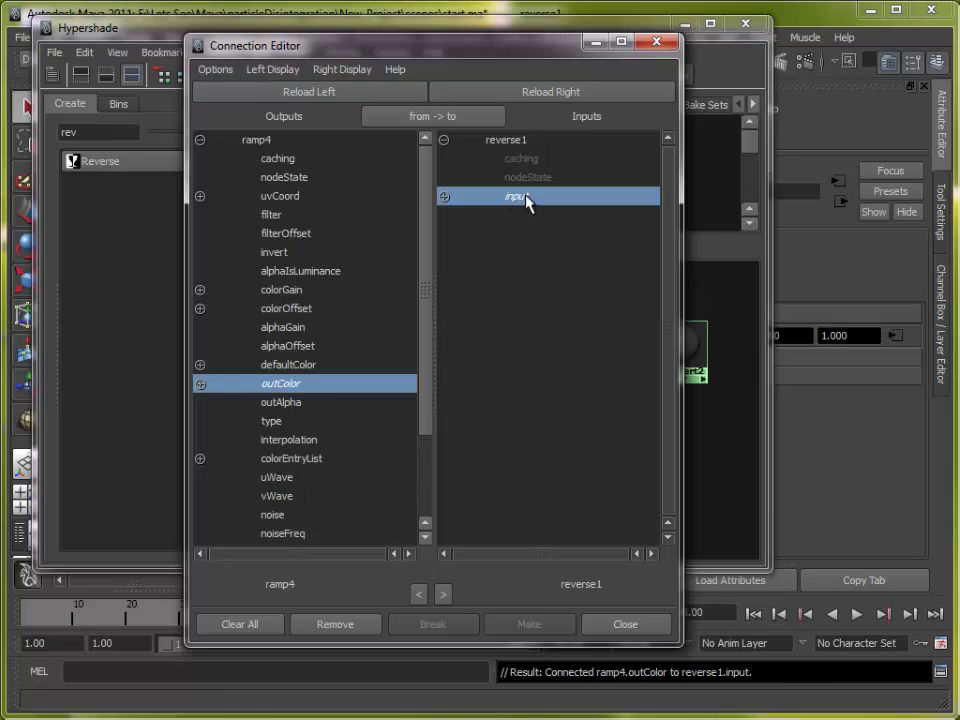
{"action": "left_click", "coordinate": [659, 43]}
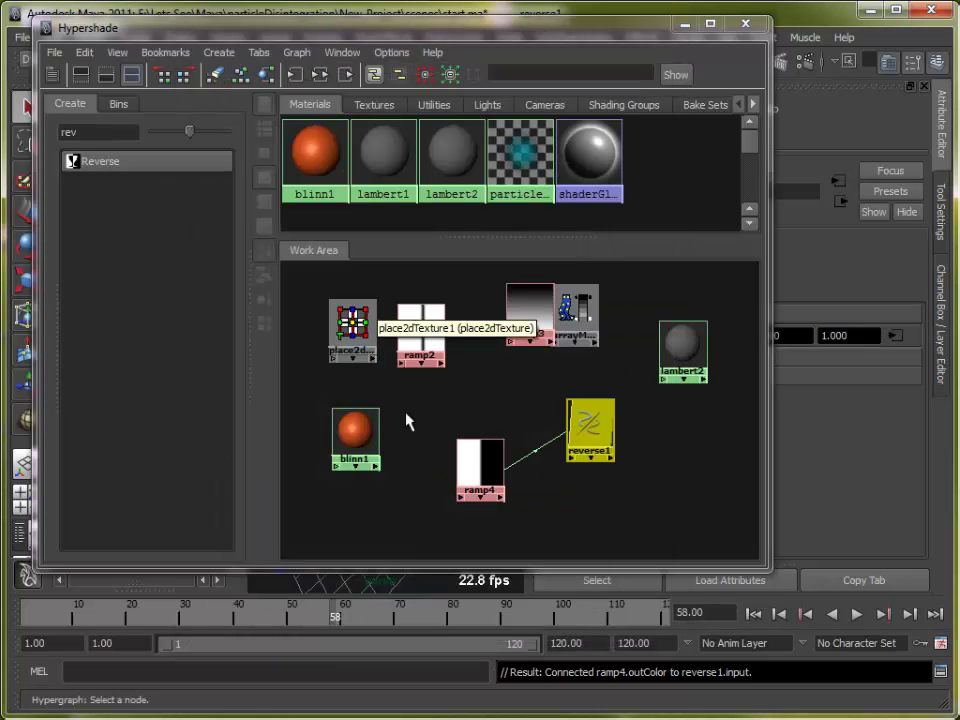
Connect reverse1's output to lambert2's transparency and minimize the Hypershade
{"action": "middle_click_drag", "start_coordinate": [588, 430], "coordinate": [684, 352]}
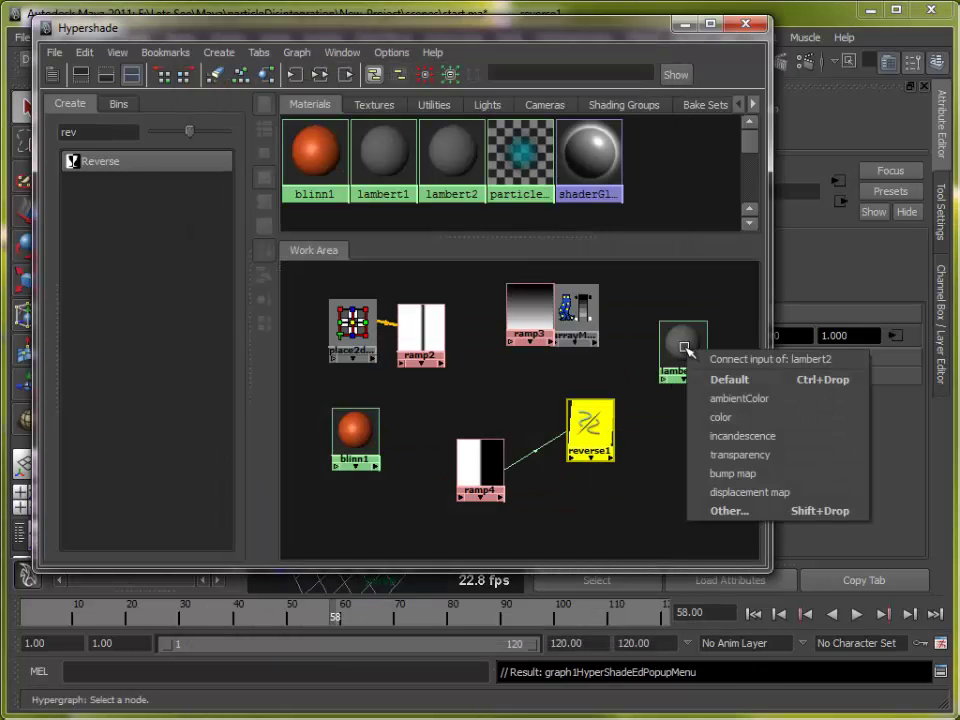
{"action": "left_click", "coordinate": [745, 456]}
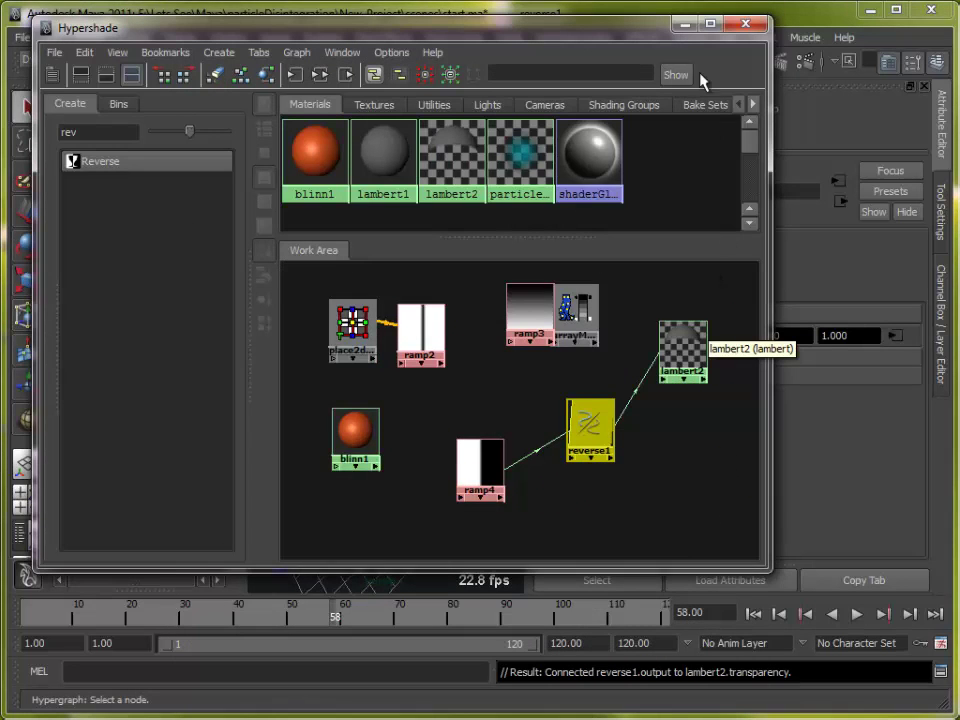
{"action": "left_click", "coordinate": [684, 24]}
Play the simulation from frame 1 to check the plane dissolving behind the emitted particles, stopping at frame 95
{"action": "left_click", "coordinate": [753, 614]}
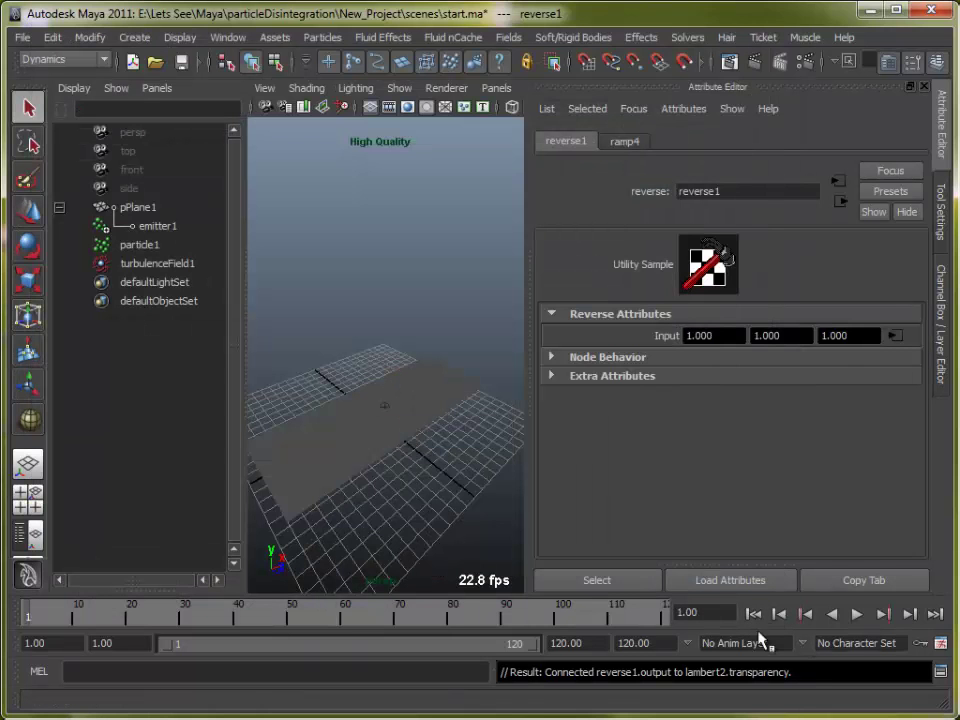
{"action": "left_click", "coordinate": [856, 614]}
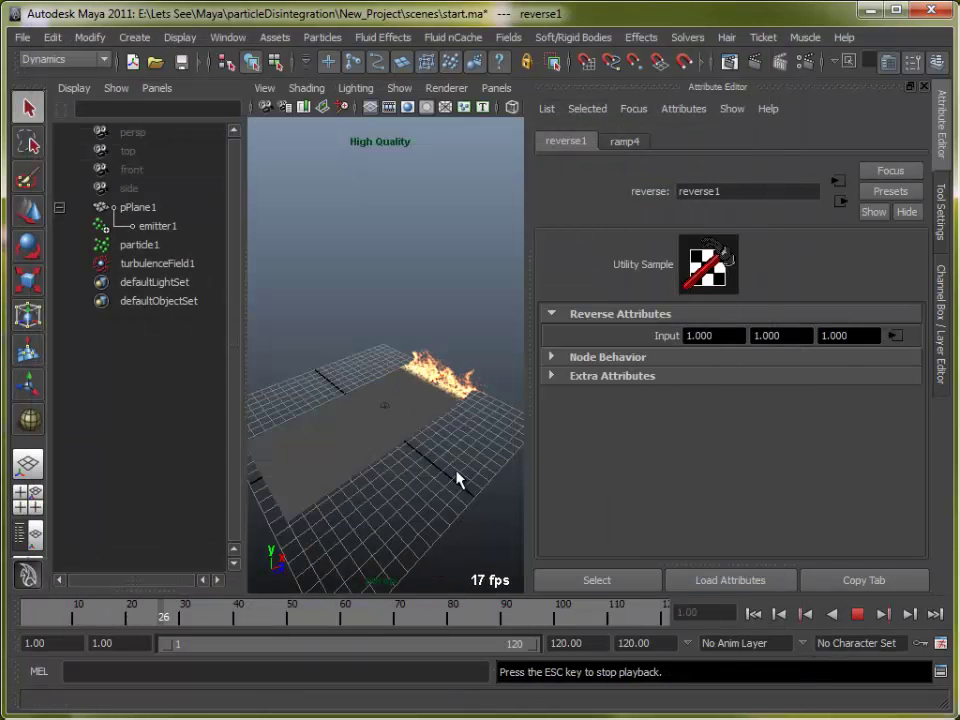
{"action": "left_click_drag", "start_coordinate": [443, 486], "coordinate": [510, 549], "text": "alt"}
{"action": "right_click_drag", "start_coordinate": [510, 549], "coordinate": [362, 463], "text": "alt"}
{"action": "left_click_drag", "start_coordinate": [362, 463], "coordinate": [424, 461], "text": "alt"}
{"action": "right_click_drag", "start_coordinate": [424, 461], "coordinate": [436, 468], "text": "alt"}
{"action": "left_click_drag", "start_coordinate": [436, 468], "coordinate": [436, 440], "text": "alt"}
{"action": "left_click", "coordinate": [856, 614]}
{"action": "left_click_drag", "start_coordinate": [311, 514], "coordinate": [361, 506], "text": "alt"}
{"action": "middle_click_drag", "start_coordinate": [361, 506], "coordinate": [431, 512], "text": "alt"}
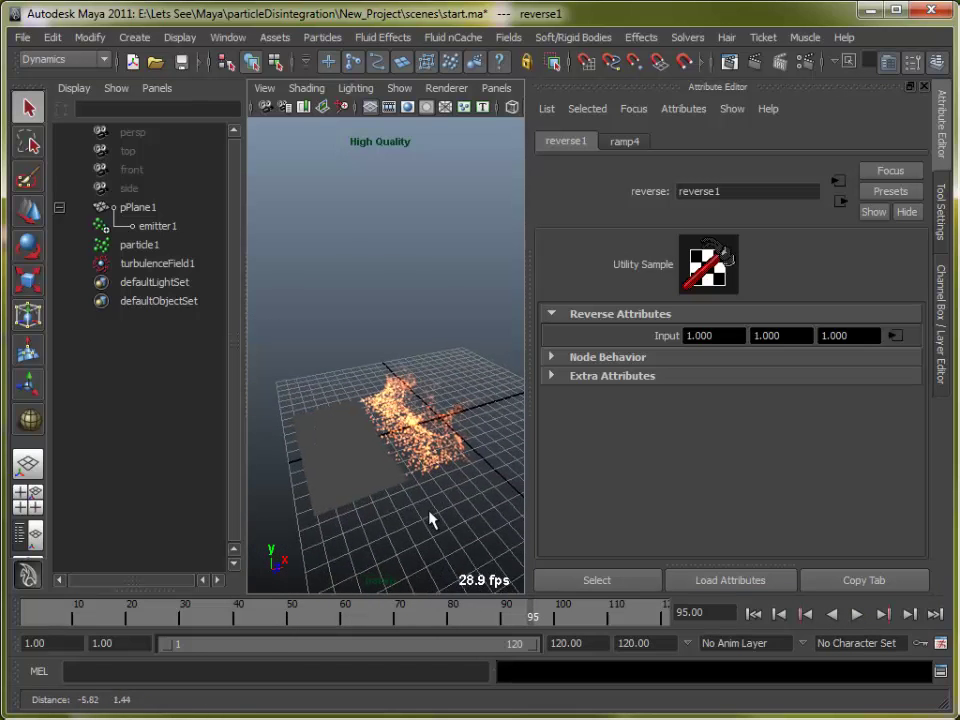
Render frame 95 with Maya Hardware from two camera angles to compare the plane and particles
{"action": "left_click", "coordinate": [757, 64]}
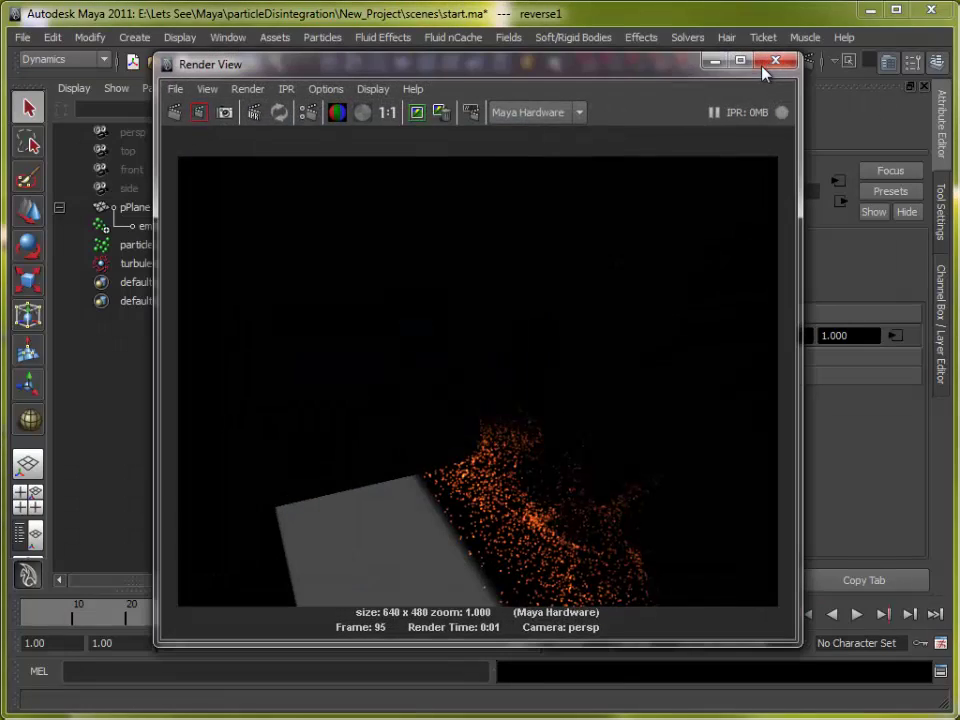
{"action": "left_click", "coordinate": [775, 61]}
{"action": "left_click_drag", "start_coordinate": [471, 401], "coordinate": [407, 420], "text": "alt"}
{"action": "left_click", "coordinate": [758, 64]}
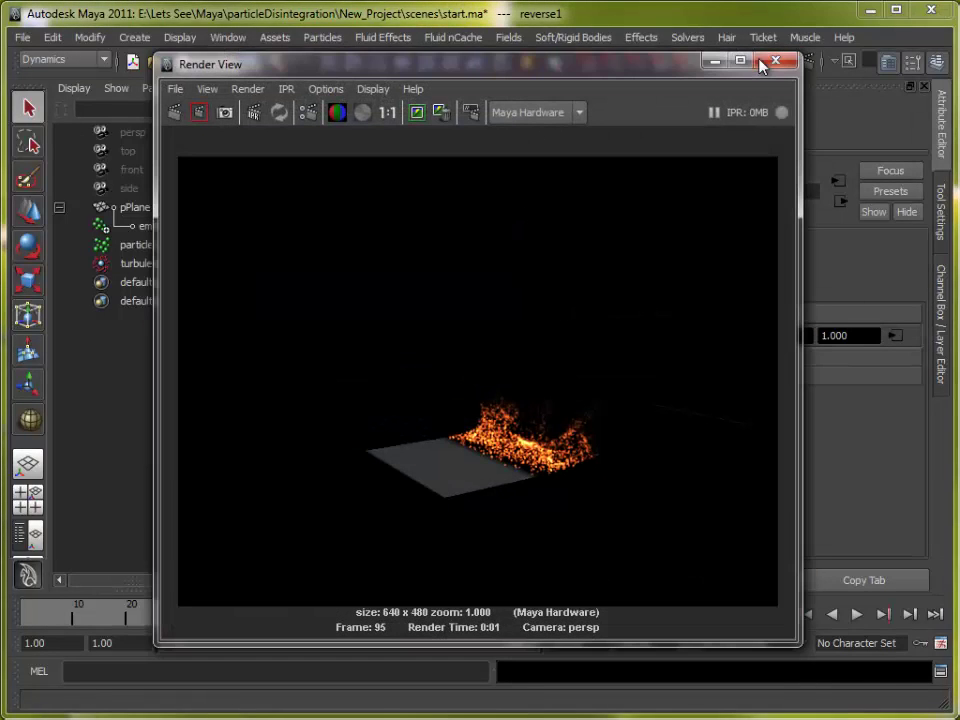
{"action": "left_click", "coordinate": [775, 61]}
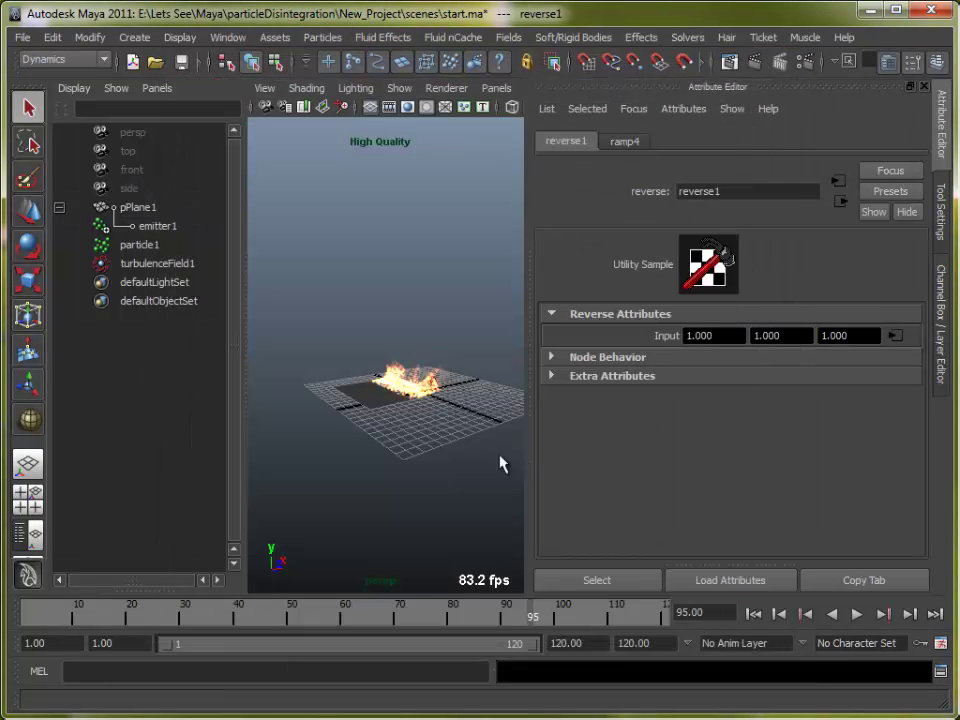
Examine the plane's dissolving edge and the nearby particles up close and from several angles
{"action": "left_click_drag", "start_coordinate": [445, 346], "coordinate": [424, 415], "text": "alt"}
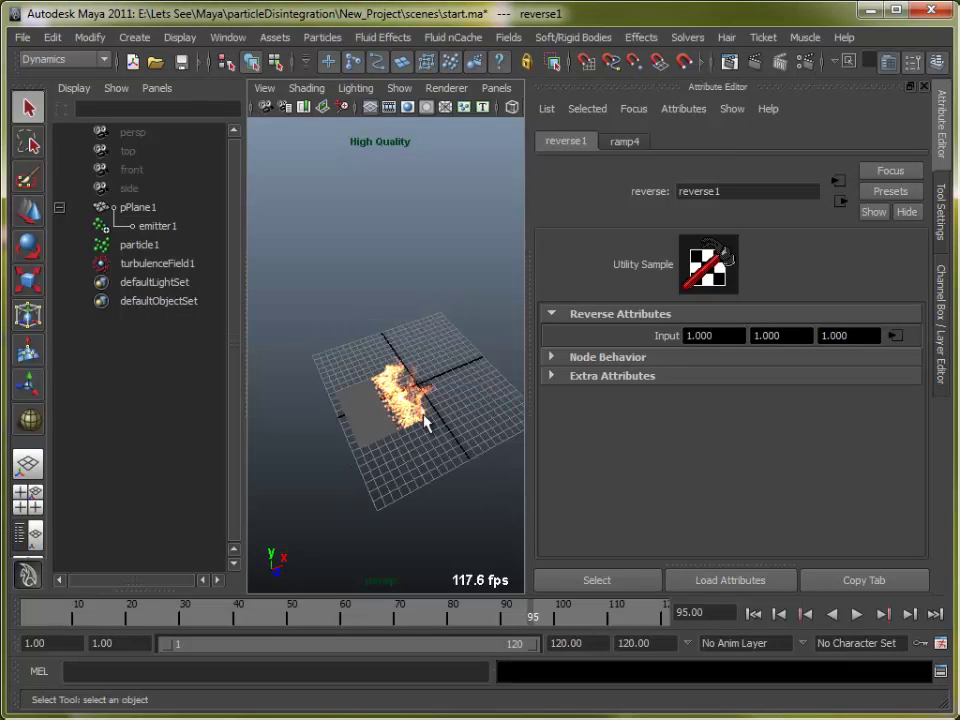
{"action": "scroll", "coordinate": [439, 444], "scroll_direction": "up", "scroll_amount": 6}
{"action": "middle_click_drag", "start_coordinate": [439, 444], "coordinate": [449, 343], "text": "alt"}
{"action": "middle_click_drag", "start_coordinate": [395, 443], "coordinate": [379, 364], "text": "alt"}
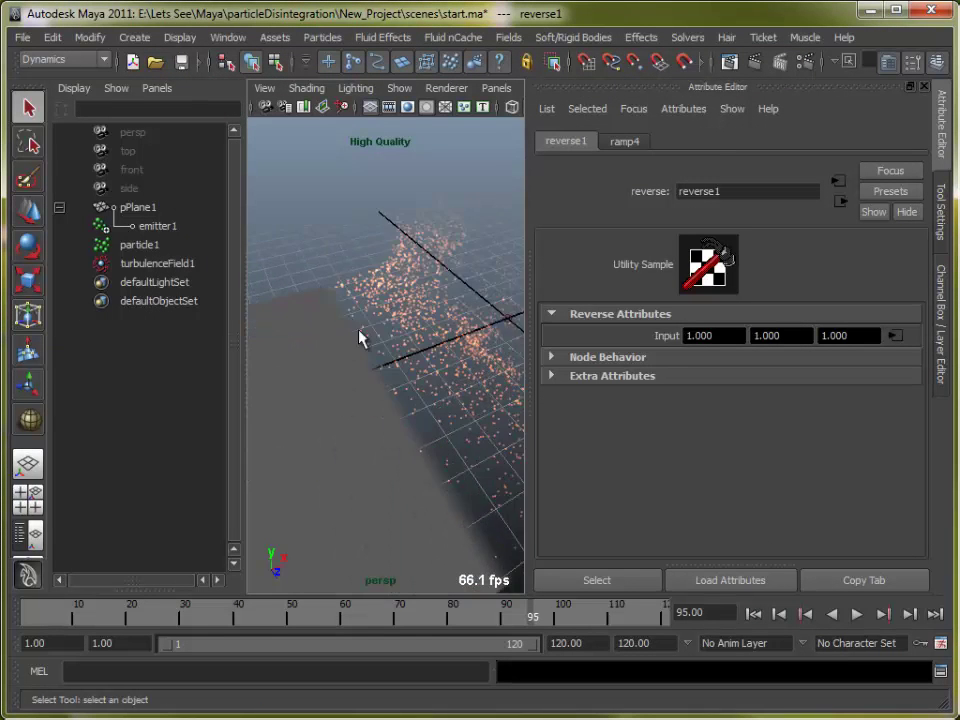
{"action": "right_click_drag", "start_coordinate": [490, 535], "coordinate": [370, 517], "text": "alt"}
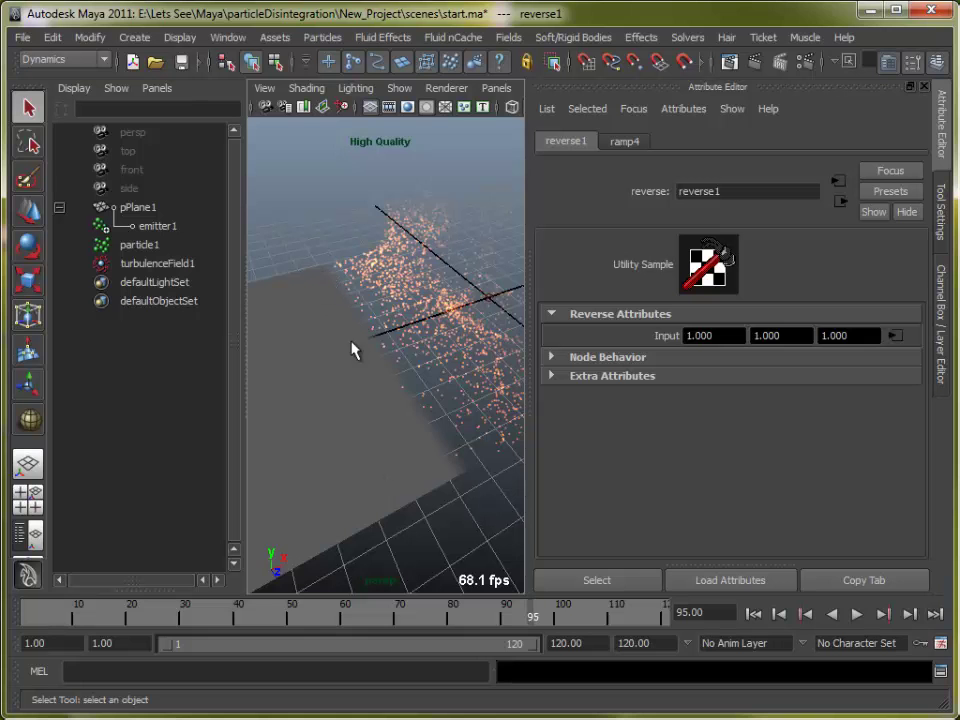
{"action": "right_click_drag", "start_coordinate": [365, 403], "coordinate": [340, 400], "text": "alt"}
{"action": "left_click_drag", "start_coordinate": [403, 407], "coordinate": [352, 328], "text": "alt"}
{"action": "right_click_drag", "start_coordinate": [352, 328], "coordinate": [305, 241], "text": "alt"}
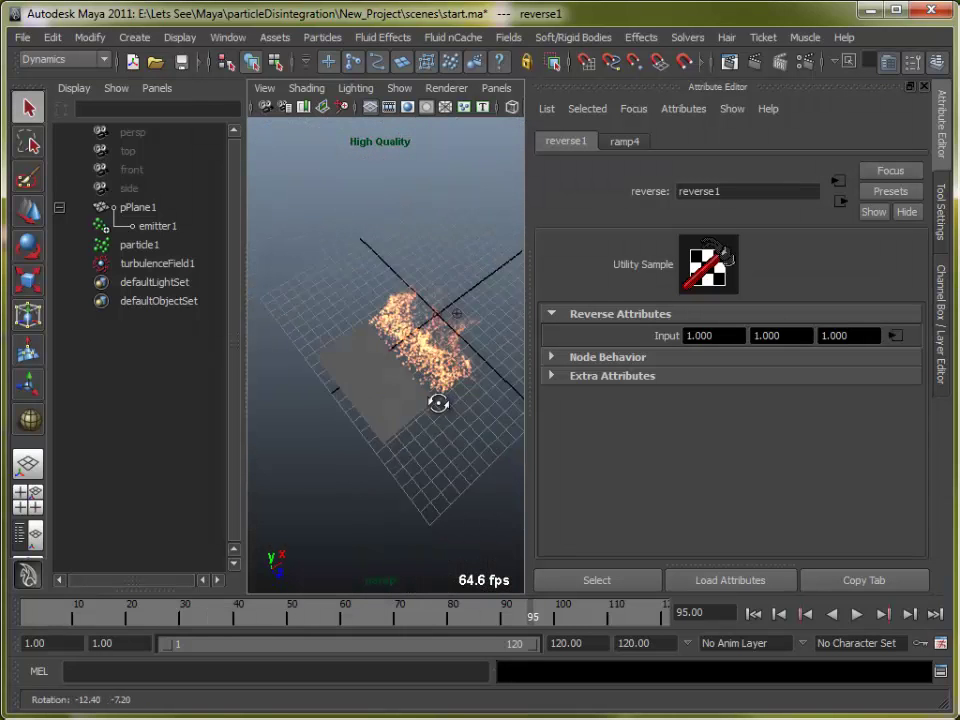
{"action": "left_click_drag", "start_coordinate": [435, 401], "coordinate": [447, 364], "text": "alt"}
{"action": "left_click_drag", "start_coordinate": [440, 362], "coordinate": [279, 311], "text": "alt"}
Review ramp4's color ramp and its place in the Hypershade network, then return to the perspective view
{"action": "key", "text": "alt+Tab"}
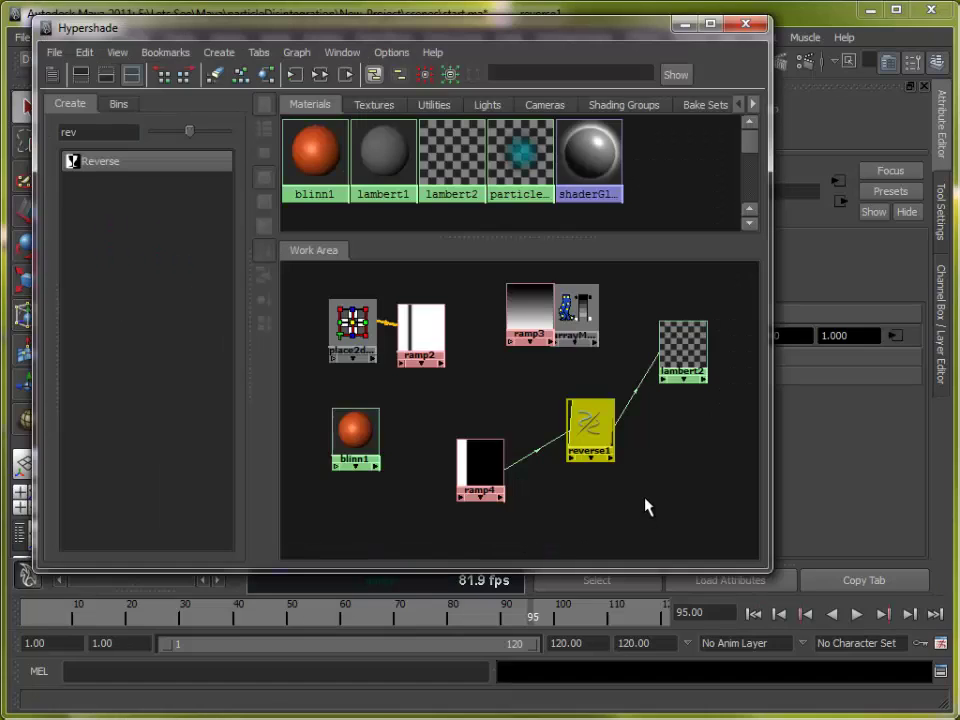
{"action": "left_click", "coordinate": [489, 333]}
{"action": "left_click", "coordinate": [492, 480]}
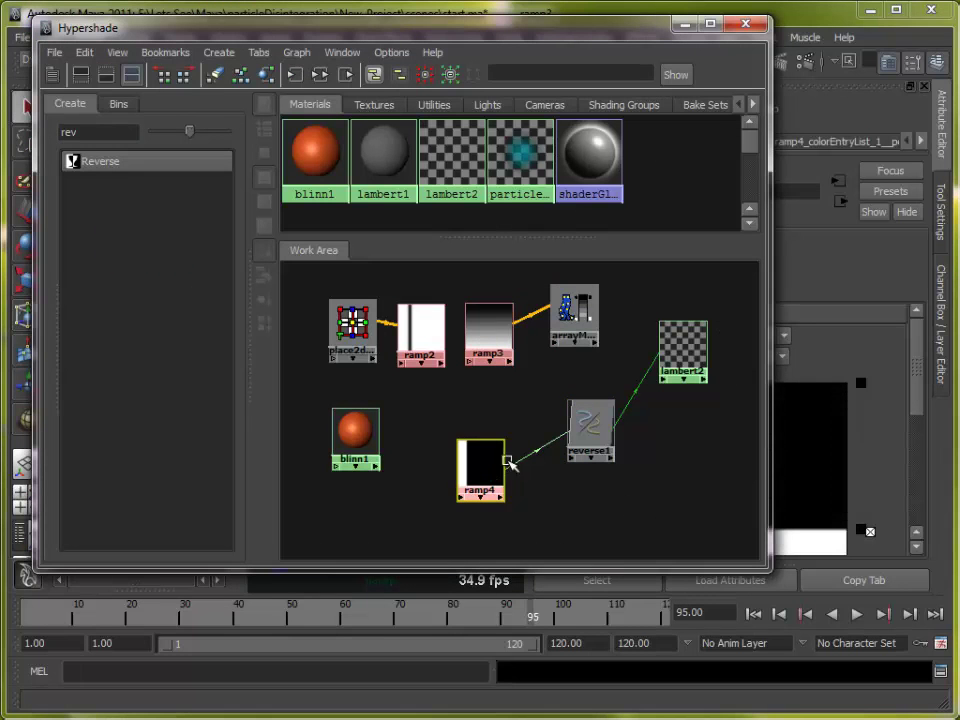
{"action": "left_click_drag", "start_coordinate": [635, 38], "coordinate": [487, 78]}
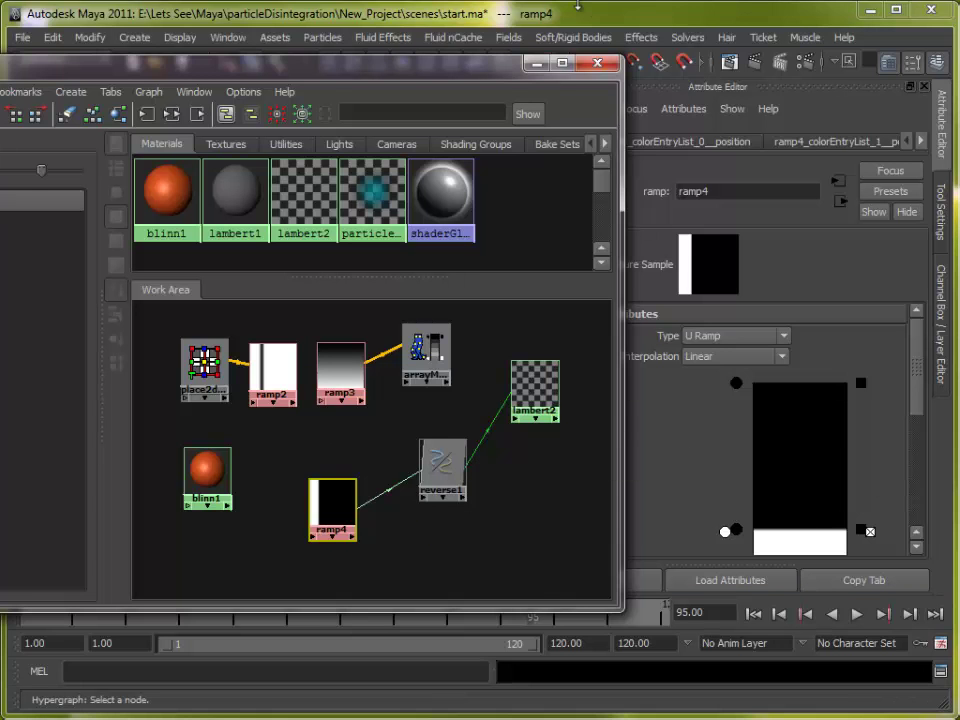
{"action": "left_click", "coordinate": [537, 70]}
{"action": "mouse_move", "coordinate": [521, 208]}
{"action": "left_mouse_down", "text": "alt"}
{"action": "mouse_move", "coordinate": [463, 302]}
{"action": "mouse_move", "coordinate": [405, 343]}
{"action": "mouse_move", "coordinate": [418, 296]}
{"action": "mouse_move", "coordinate": [469, 281]}
{"action": "mouse_move", "coordinate": [390, 277]}
{"action": "mouse_move", "coordinate": [405, 316]}
{"action": "left_mouse_up", "text": "alt"}
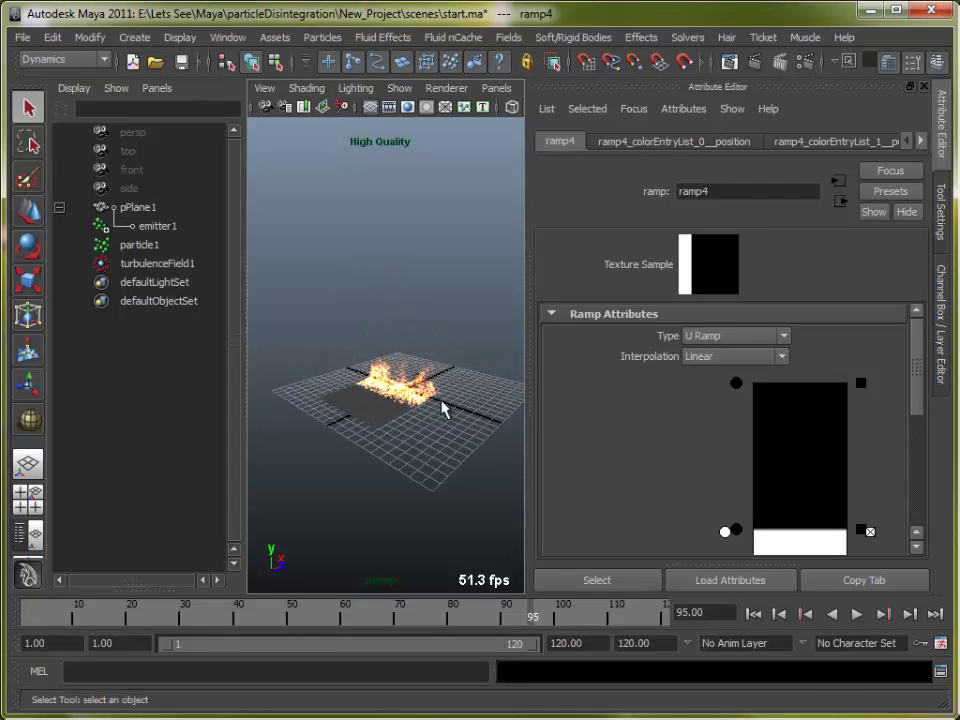
Add a Fire effect with its default settings to pPlane1
{"action": "left_click", "coordinate": [381, 449]}
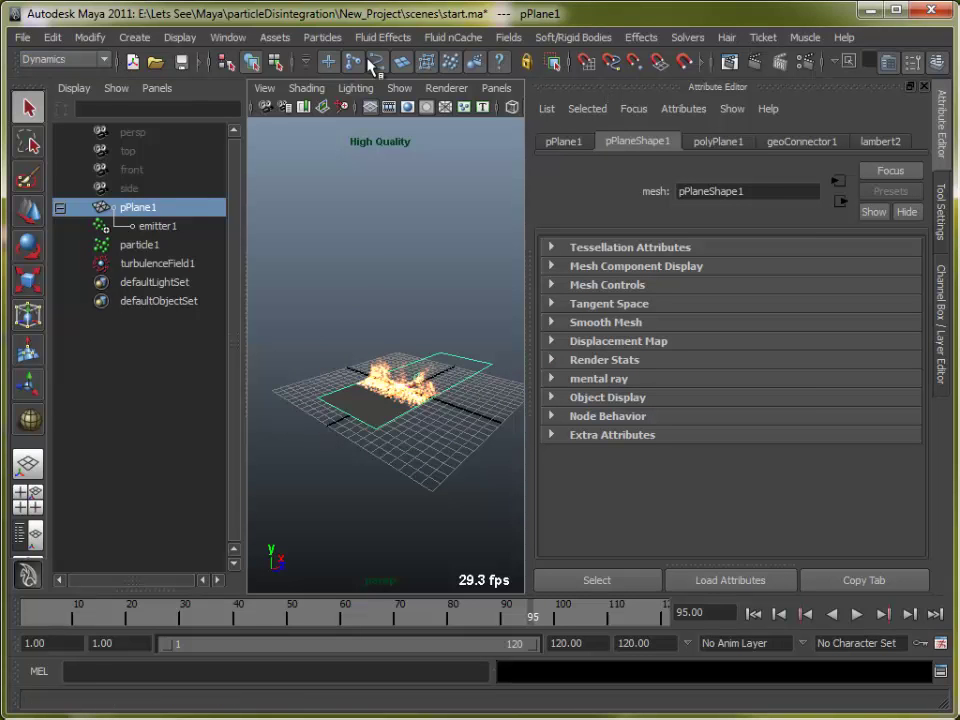
{"action": "left_click", "coordinate": [641, 37]}
{"action": "left_click", "coordinate": [670, 66]}
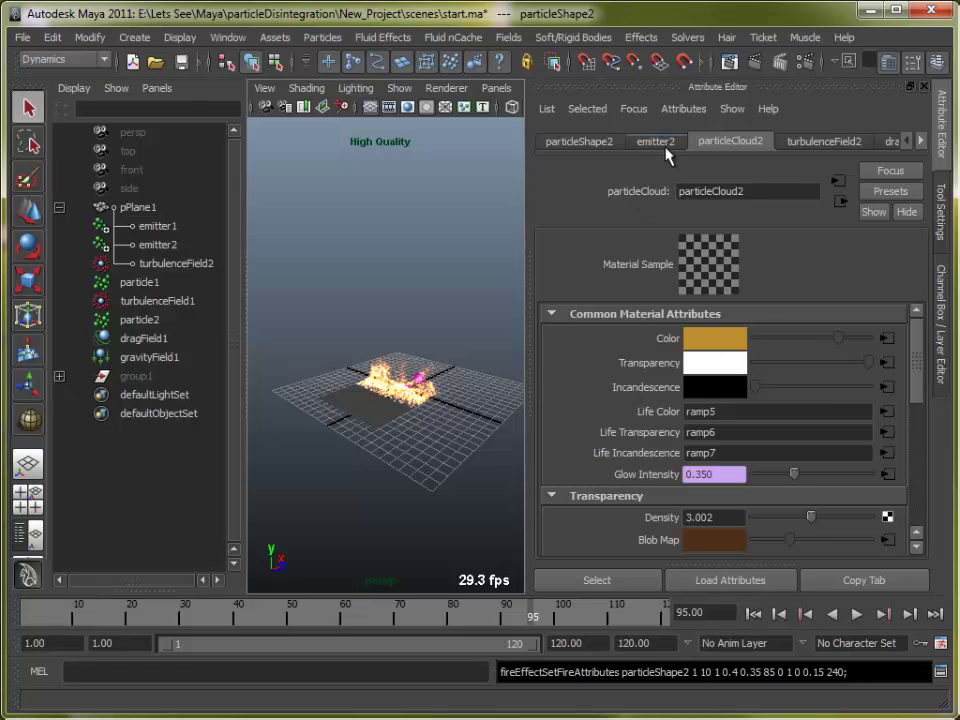
Play the simulation from the first frame to frame 24 and inspect the fire particles over the plane from several angles
{"action": "left_click", "coordinate": [656, 142]}
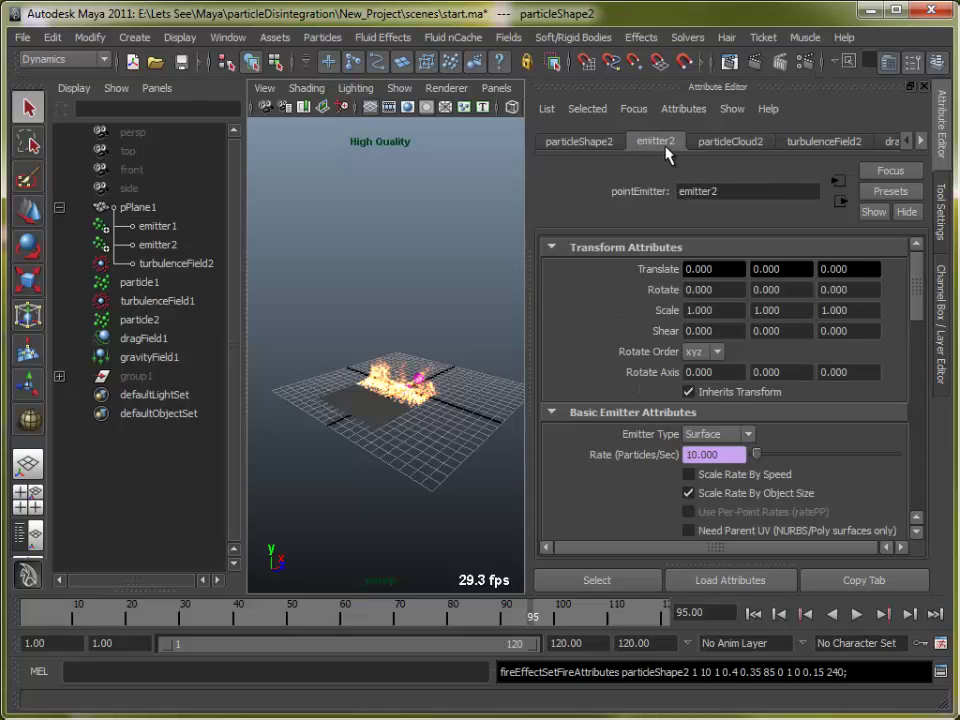
{"action": "left_click", "coordinate": [752, 614]}
{"action": "left_click", "coordinate": [855, 614]}
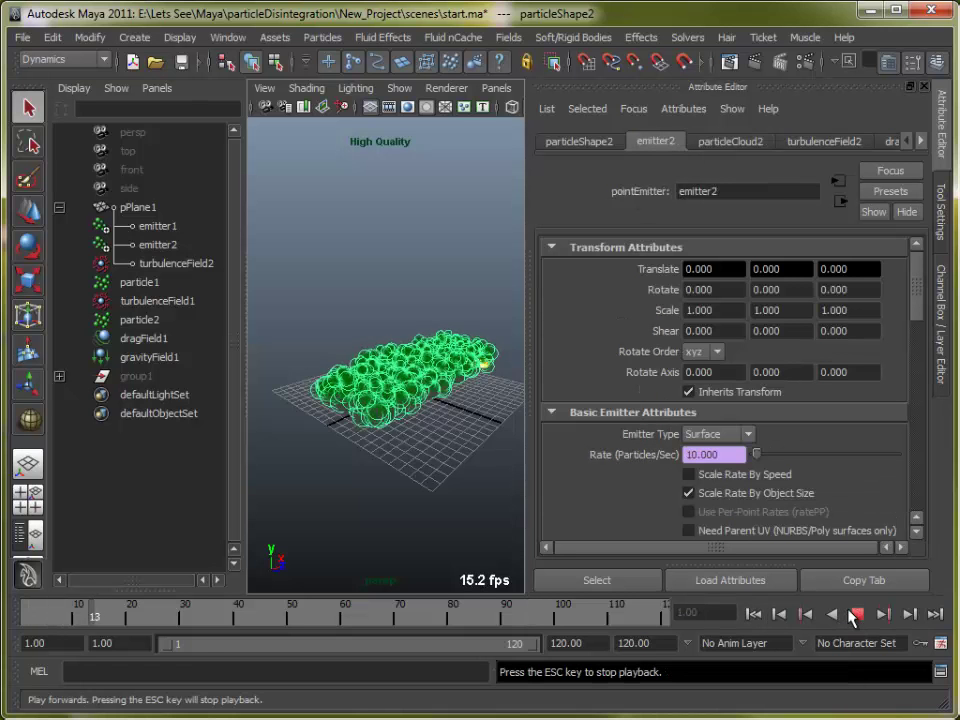
{"action": "left_click", "coordinate": [855, 614]}
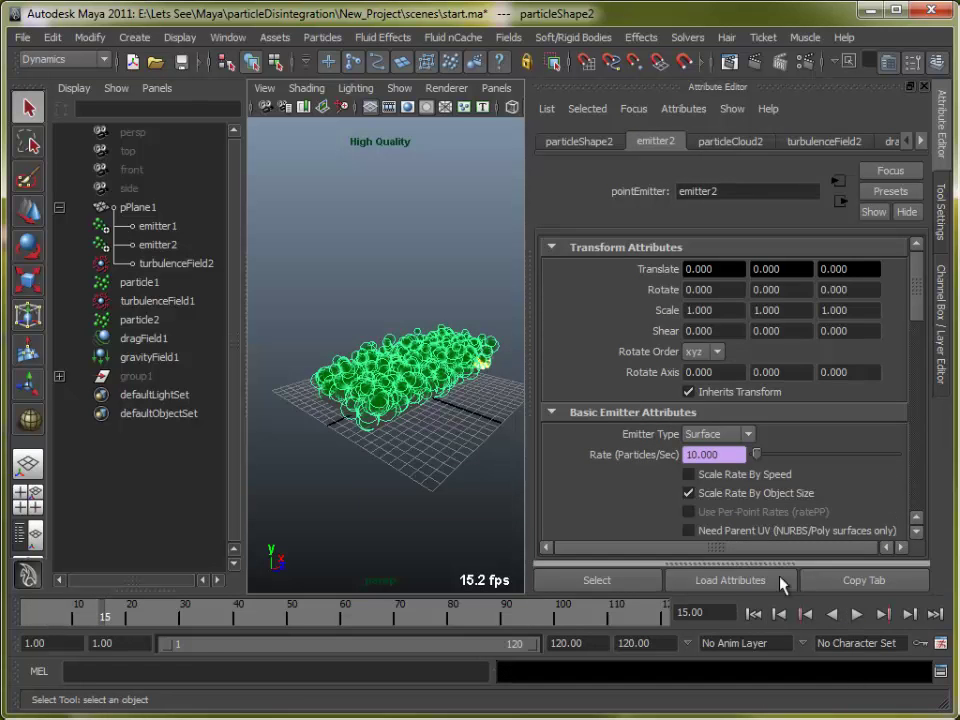
{"action": "left_click", "coordinate": [855, 614]}
{"action": "left_click", "coordinate": [855, 614]}
{"action": "left_click_drag", "start_coordinate": [462, 524], "coordinate": [311, 446], "text": "alt"}
{"action": "right_click_drag", "start_coordinate": [311, 446], "coordinate": [428, 522], "text": "alt"}
{"action": "left_click_drag", "start_coordinate": [428, 514], "coordinate": [375, 517], "text": "alt"}
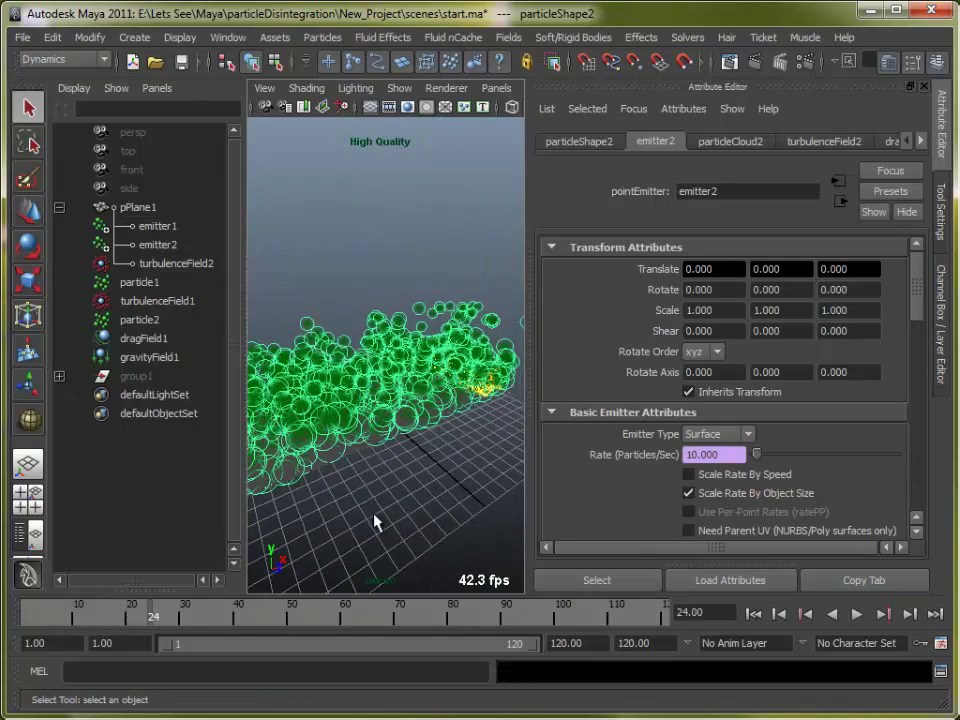
{"action": "right_click_drag", "start_coordinate": [375, 517], "coordinate": [407, 533], "text": "alt"}
{"action": "left_click_drag", "start_coordinate": [407, 533], "coordinate": [382, 531], "text": "alt"}
{"action": "right_click_drag", "start_coordinate": [365, 528], "coordinate": [343, 519], "text": "alt"}
{"action": "left_click_drag", "start_coordinate": [343, 519], "coordinate": [370, 520], "text": "alt"}
Rearrange the Hypershade work area graph so that the overlapping ramp, texture placement and material nodes are laid out separately
{"action": "left_click", "coordinate": [170, 718]}
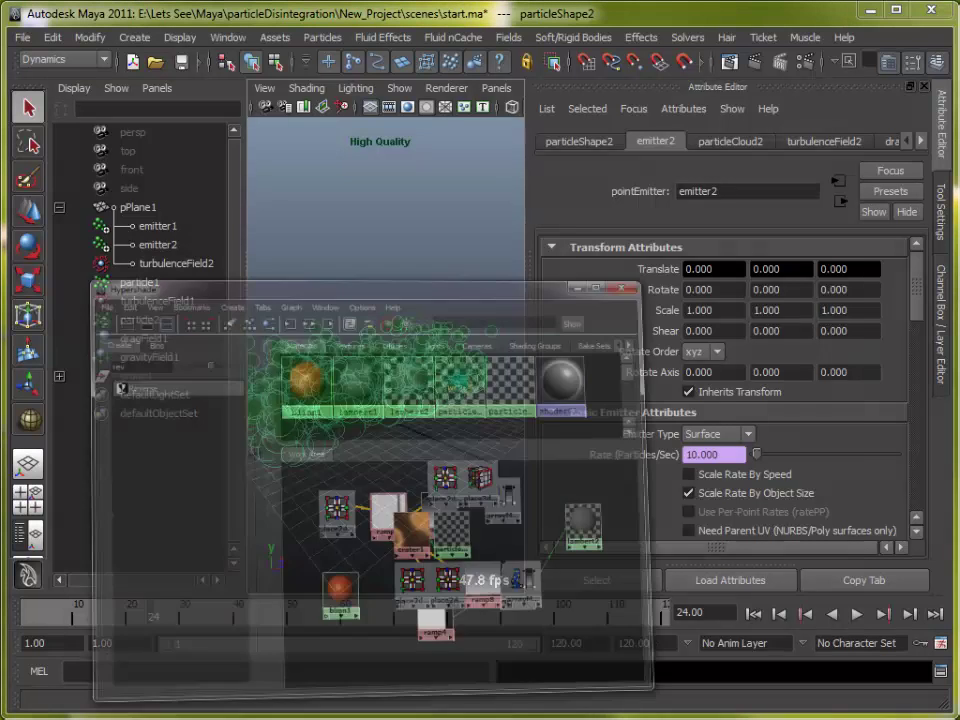
{"action": "left_click_drag", "start_coordinate": [543, 495], "coordinate": [497, 496]}
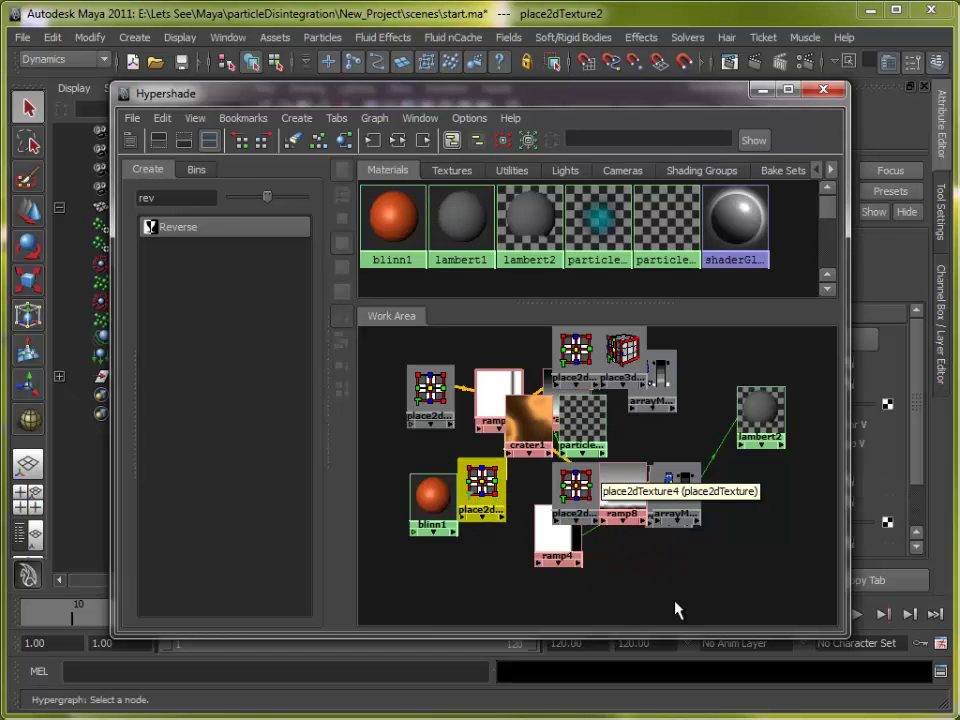
{"action": "scroll", "coordinate": [669, 587], "scroll_direction": "up", "scroll_amount": 1}
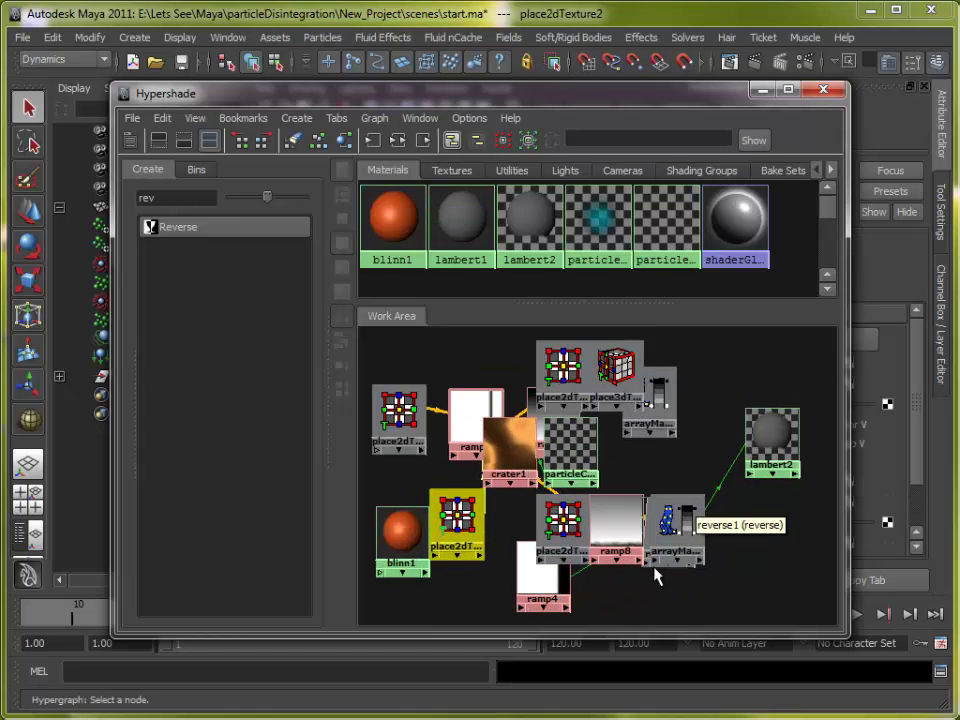
{"action": "left_click", "coordinate": [302, 143]}
{"action": "middle_click_drag", "start_coordinate": [754, 375], "coordinate": [515, 526], "text": "alt"}
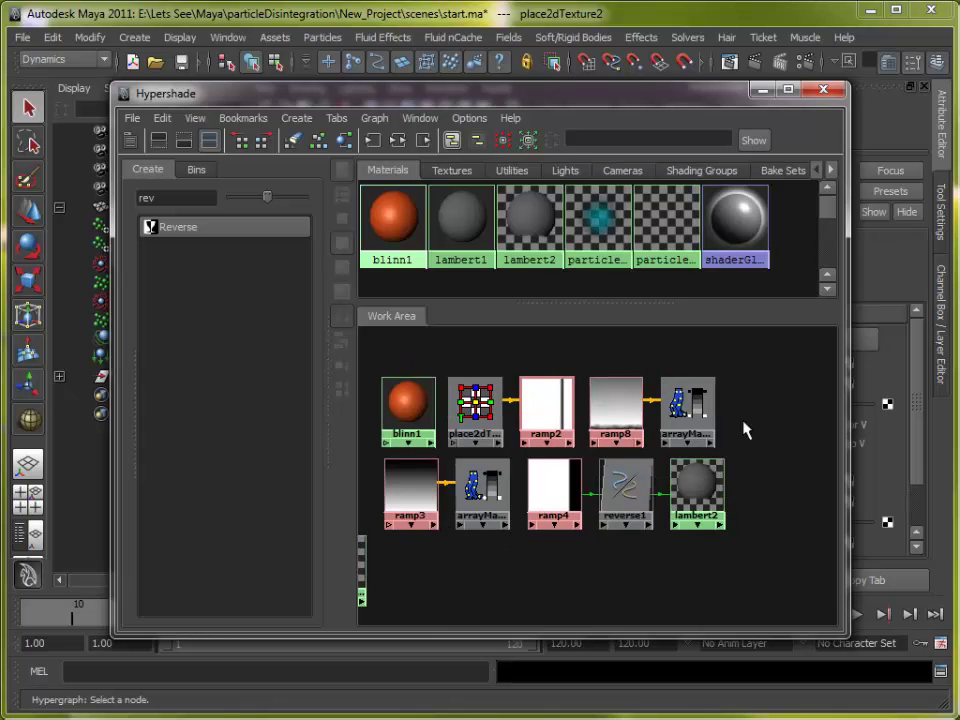
{"action": "middle_click_drag", "start_coordinate": [752, 420], "coordinate": [767, 450], "text": "alt"}
Connect ramp2 to the Texture Rate of particle2's emitter2, and turn on Enable Texture Rate and Emit From Dark
{"action": "left_click_drag", "start_coordinate": [659, 93], "coordinate": [340, 590]}
{"action": "left_click", "coordinate": [139, 319]}
{"action": "scroll", "coordinate": [912, 510], "scroll_direction": "down", "scroll_amount": 8}
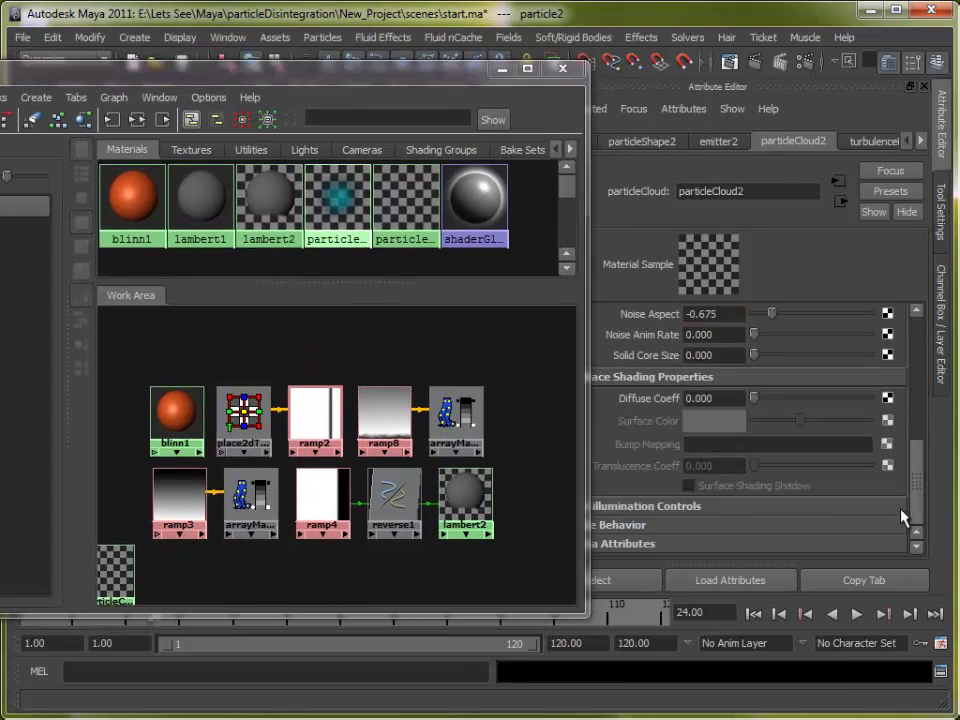
{"action": "left_click", "coordinate": [720, 142]}
{"action": "scroll", "coordinate": [920, 510], "scroll_direction": "down", "scroll_amount": 10}
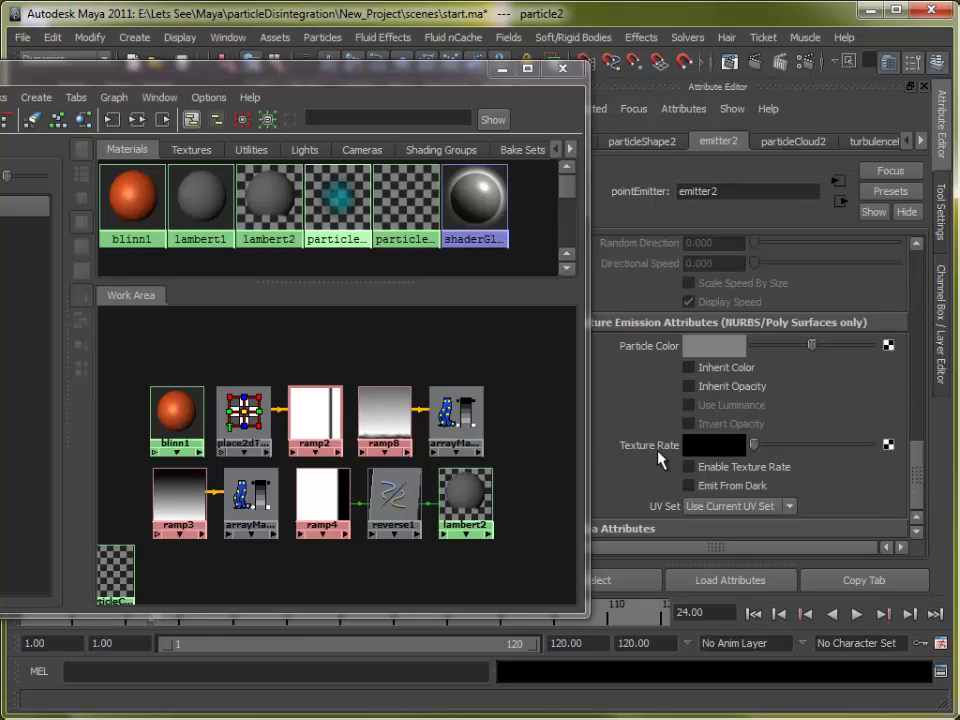
{"action": "middle_click_drag", "start_coordinate": [315, 410], "coordinate": [649, 462]}
{"action": "left_click", "coordinate": [709, 469]}
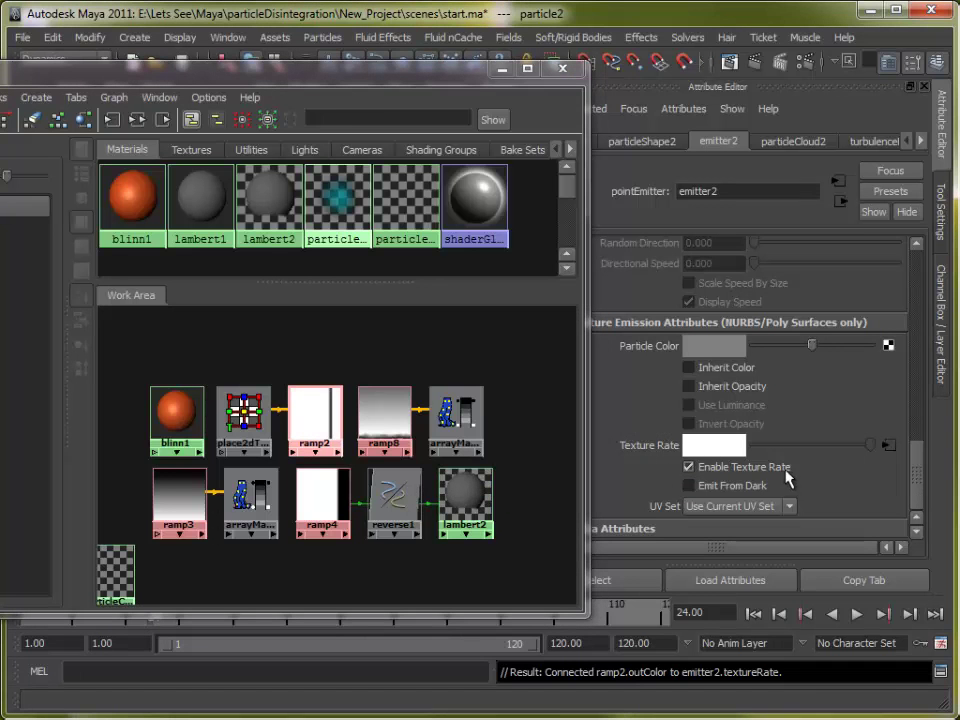
{"action": "left_click_drag", "start_coordinate": [382, 68], "coordinate": [645, 90]}
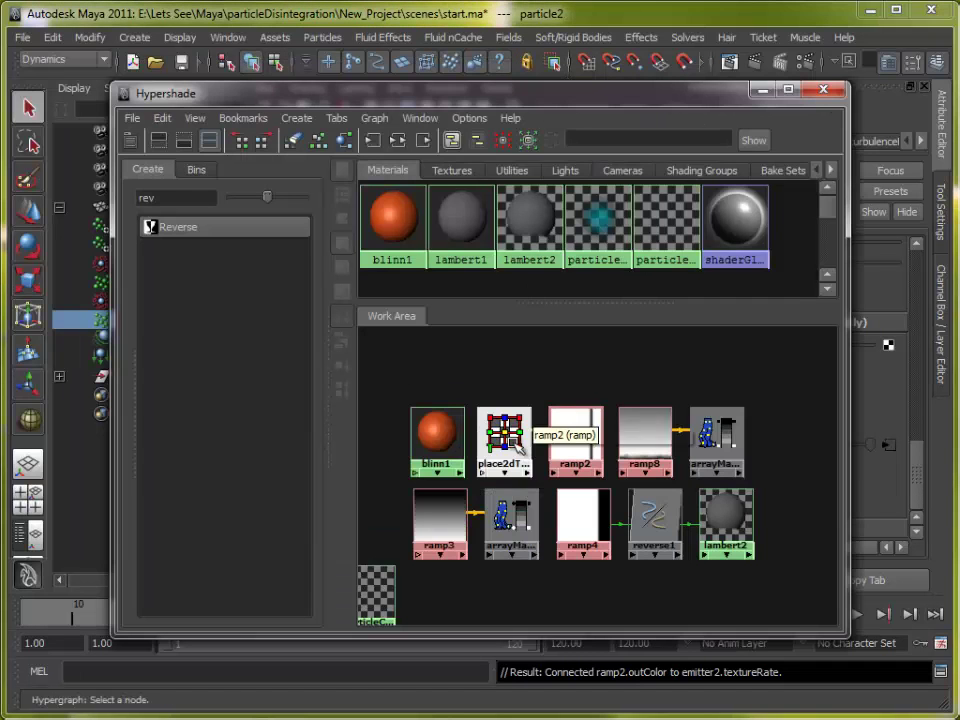
{"action": "left_click", "coordinate": [761, 93]}
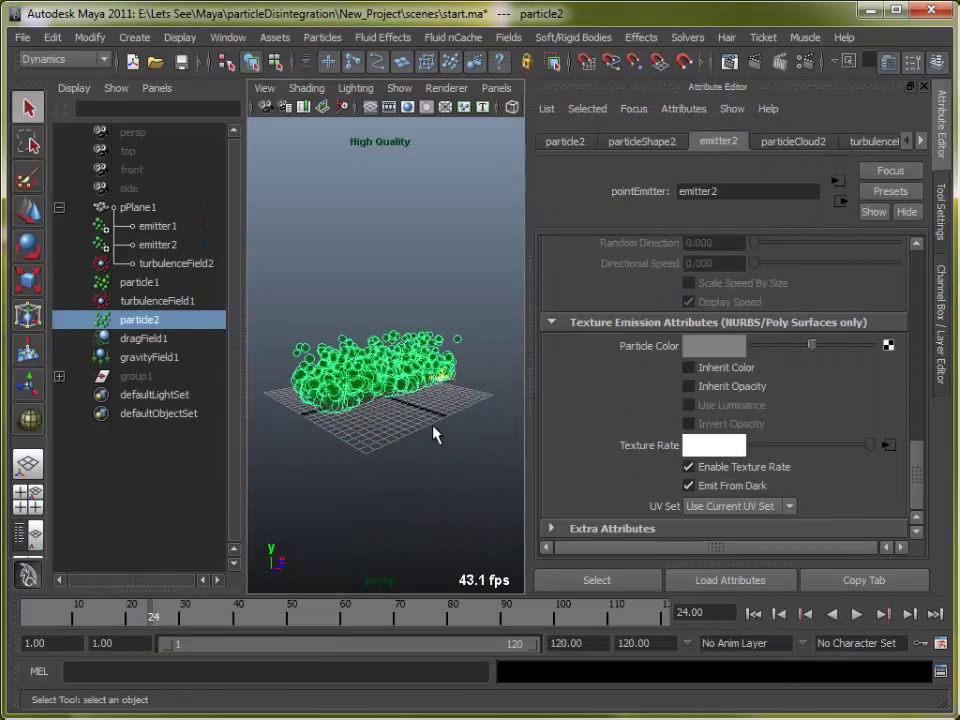
Replay the simulation from the first frame to frame 34 and view the fire along the plane's dissolving edge
{"action": "left_click", "coordinate": [754, 614]}
{"action": "left_click_drag", "start_coordinate": [400, 470], "coordinate": [454, 531], "text": "alt"}
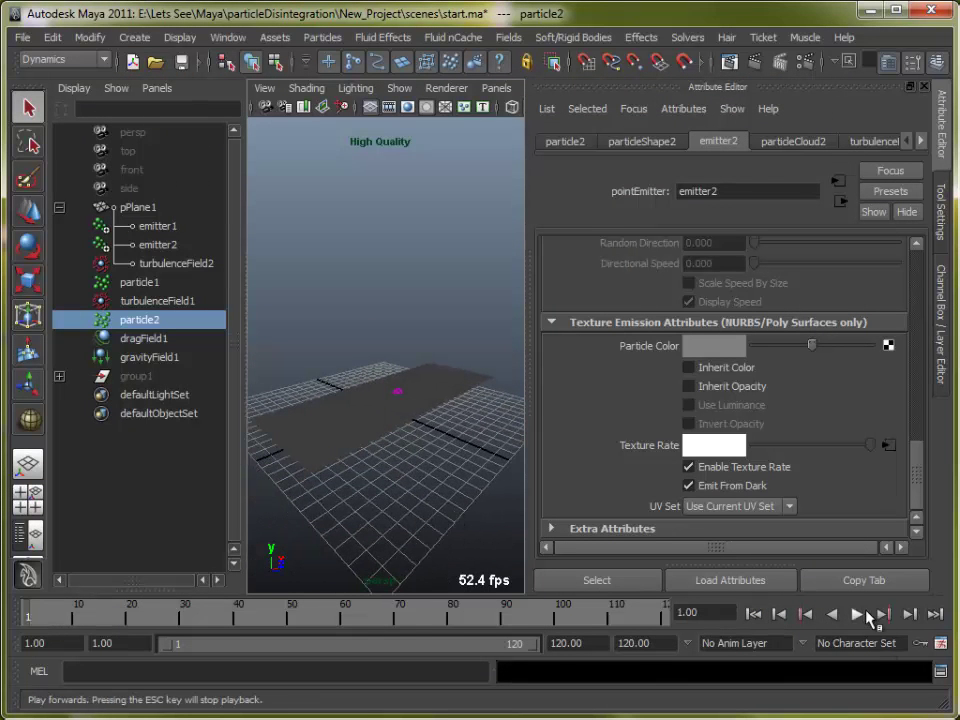
{"action": "left_click", "coordinate": [857, 614]}
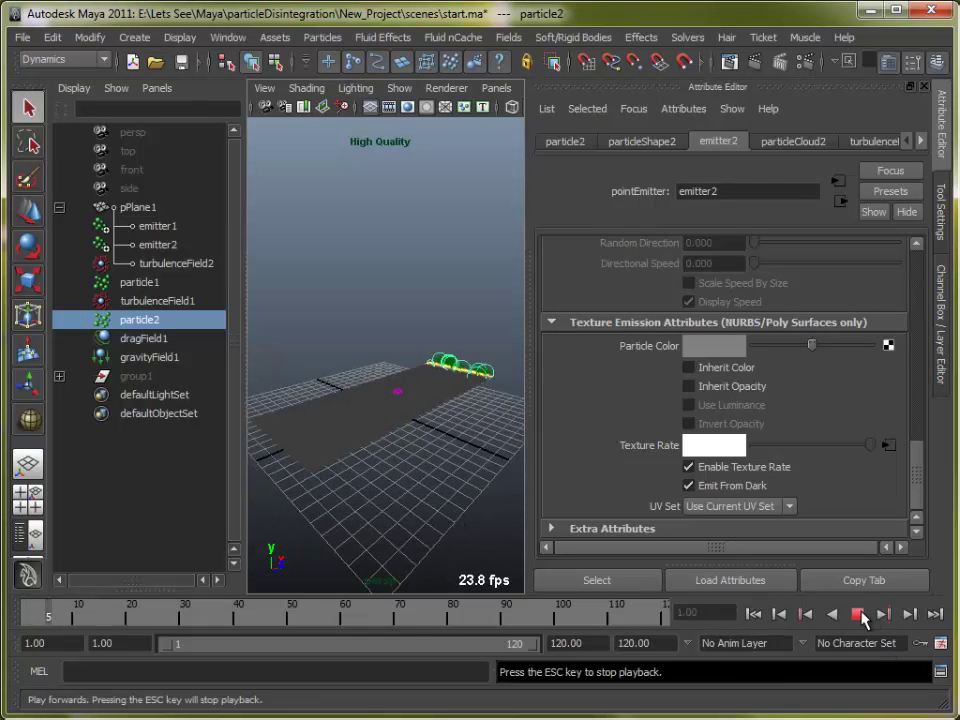
{"action": "left_click", "coordinate": [857, 614]}
{"action": "left_click_drag", "start_coordinate": [380, 450], "coordinate": [410, 474], "text": "alt"}
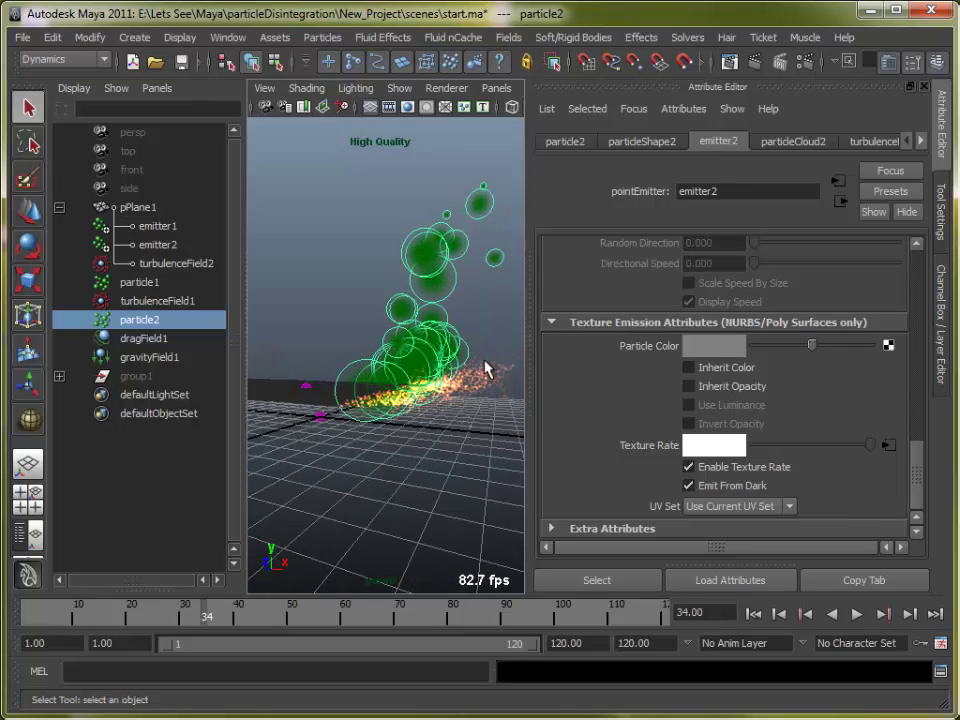
Render frame 34 from a closer view of the dissolving edge with Maya Hardware and with Maya Software
{"action": "left_click_drag", "start_coordinate": [449, 430], "coordinate": [400, 518], "text": "alt"}
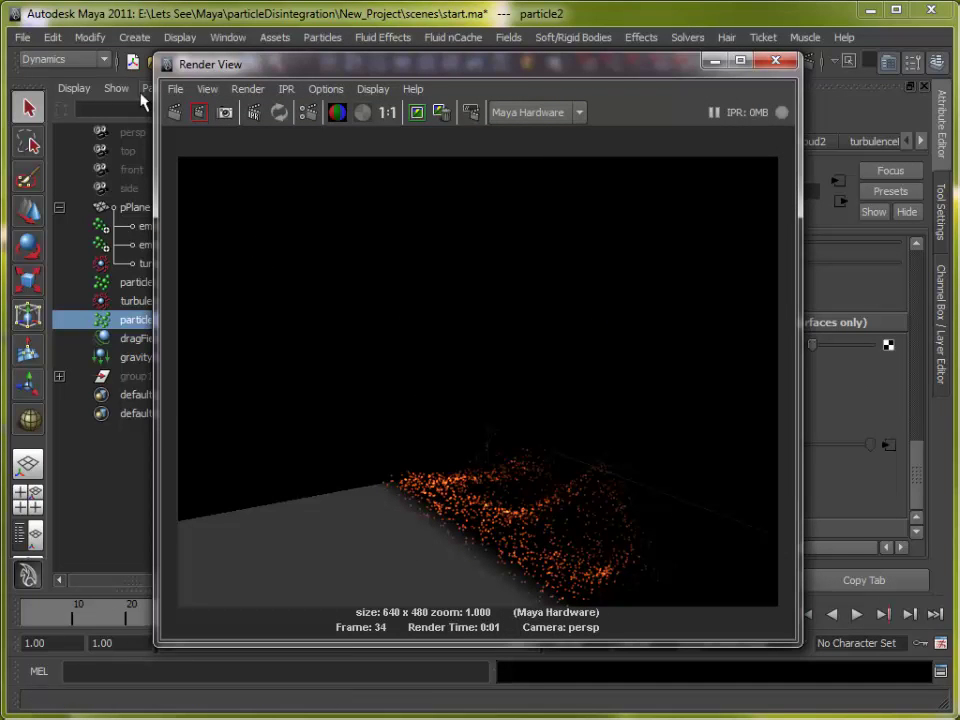
{"action": "left_click_drag", "start_coordinate": [370, 70], "coordinate": [318, 42]}
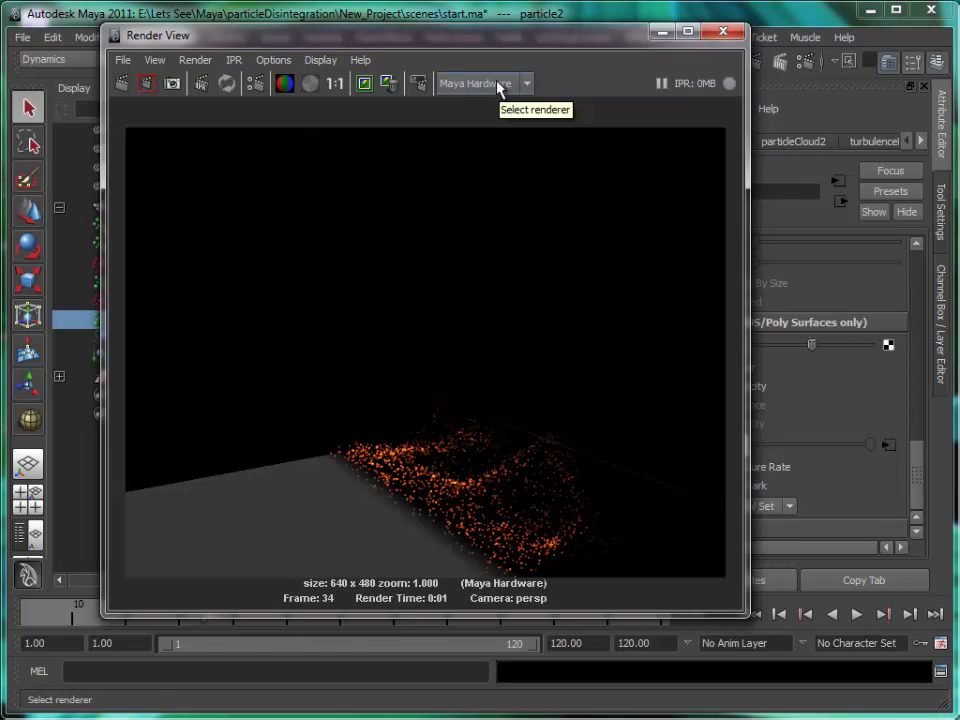
{"action": "left_click", "coordinate": [466, 86]}
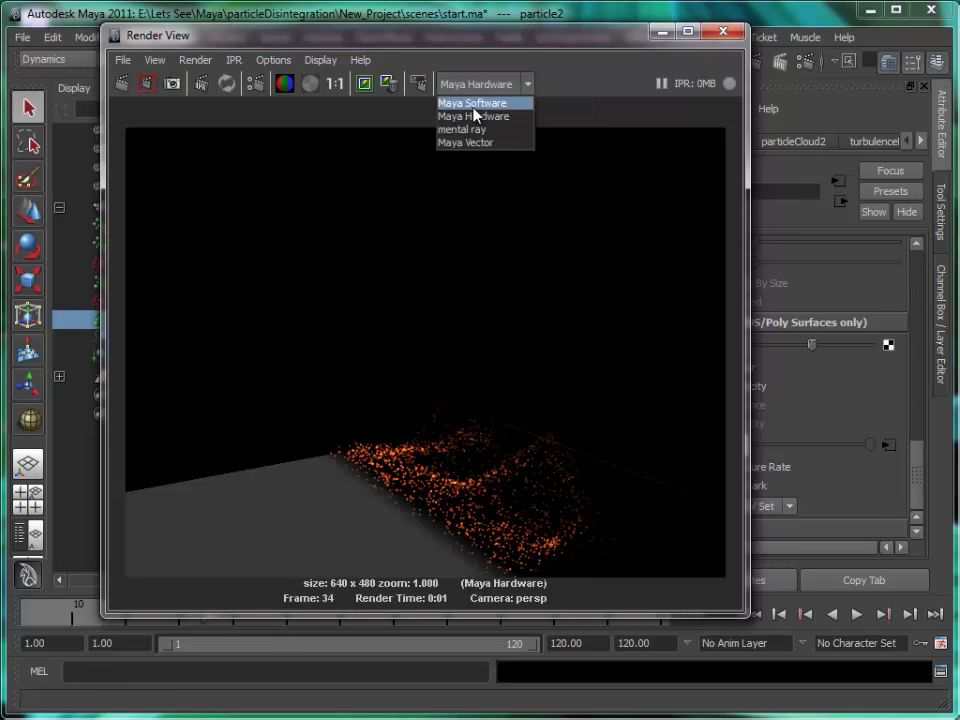
{"action": "left_click", "coordinate": [473, 105]}
{"action": "left_click", "coordinate": [143, 86]}
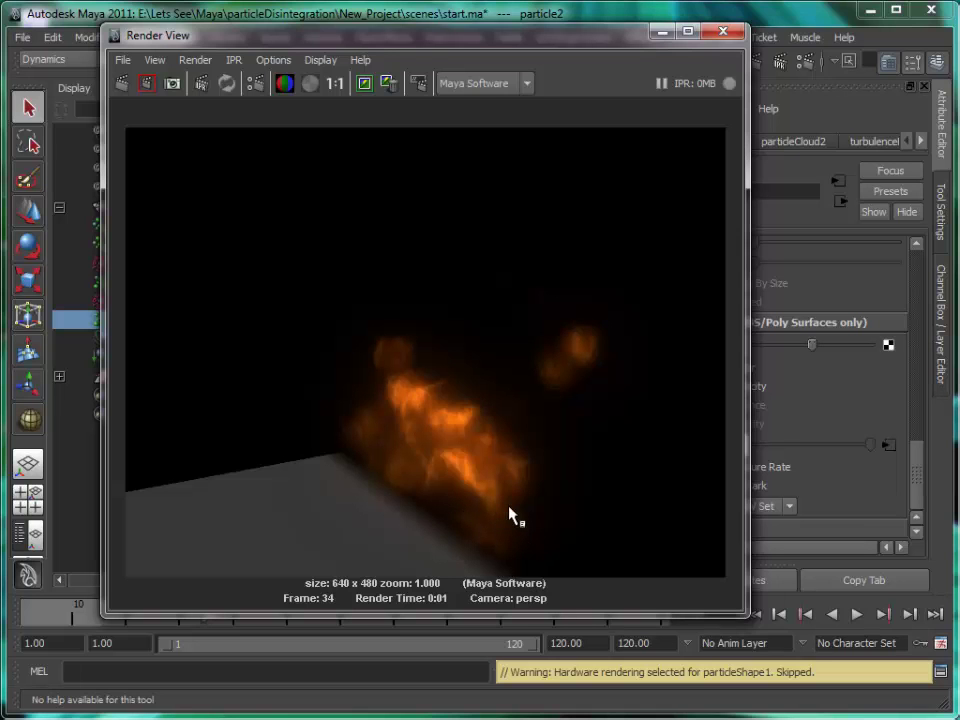
Render frame 34 with mental ray to compare the fire and the particles together
{"action": "left_click", "coordinate": [476, 85]}
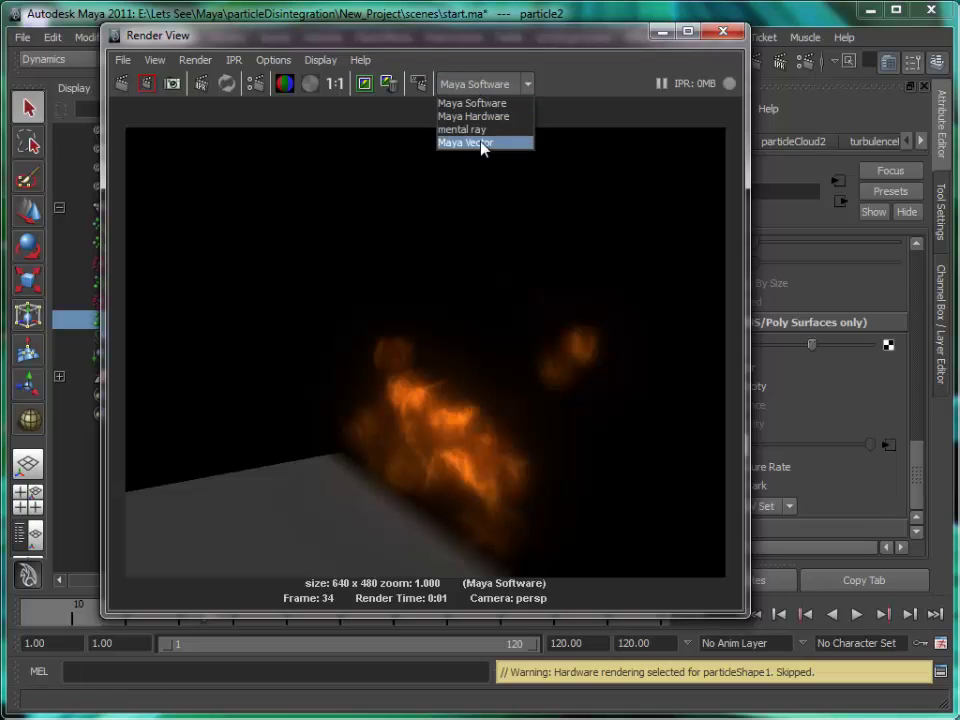
{"action": "left_click", "coordinate": [480, 130]}
{"action": "left_click", "coordinate": [122, 82]}
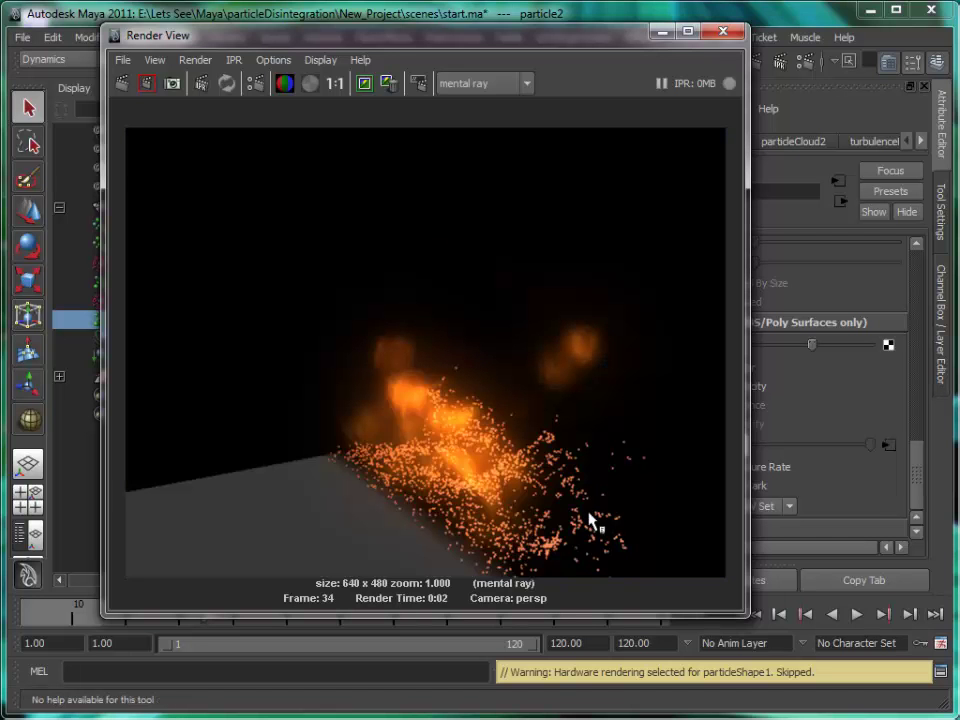
{"action": "left_click", "coordinate": [662, 33]}
Set particleShape2's Fire Scale to 0.5 and Fire Speed to 100 in its extra attributes
{"action": "left_click_drag", "start_coordinate": [464, 431], "coordinate": [435, 441], "text": "alt"}
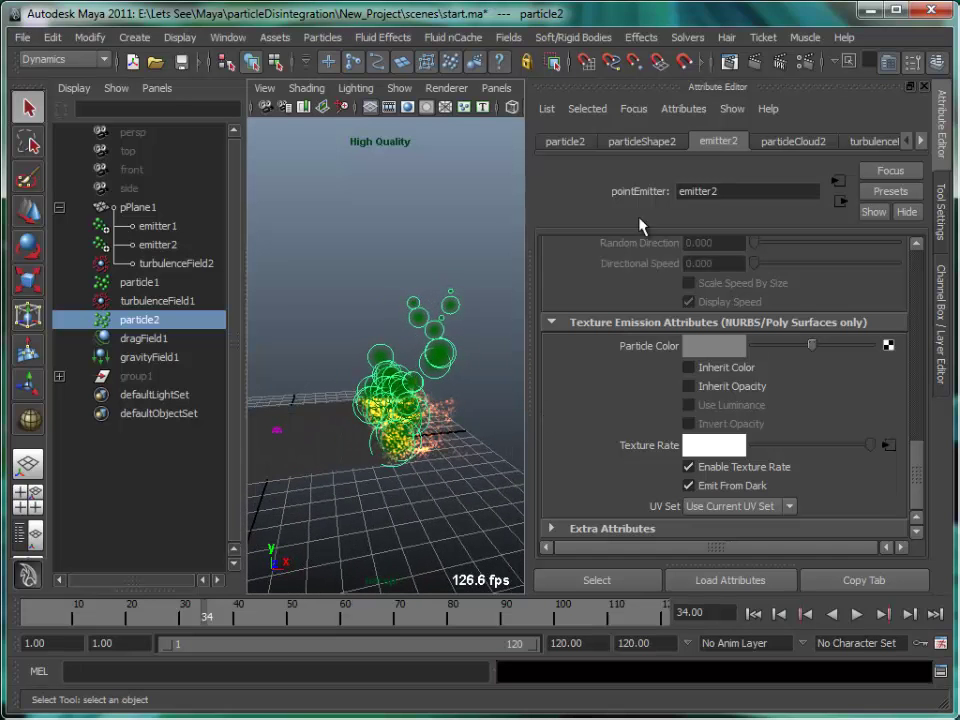
{"action": "left_click", "coordinate": [648, 143]}
{"action": "left_click_drag", "start_coordinate": [915, 251], "coordinate": [924, 484]}
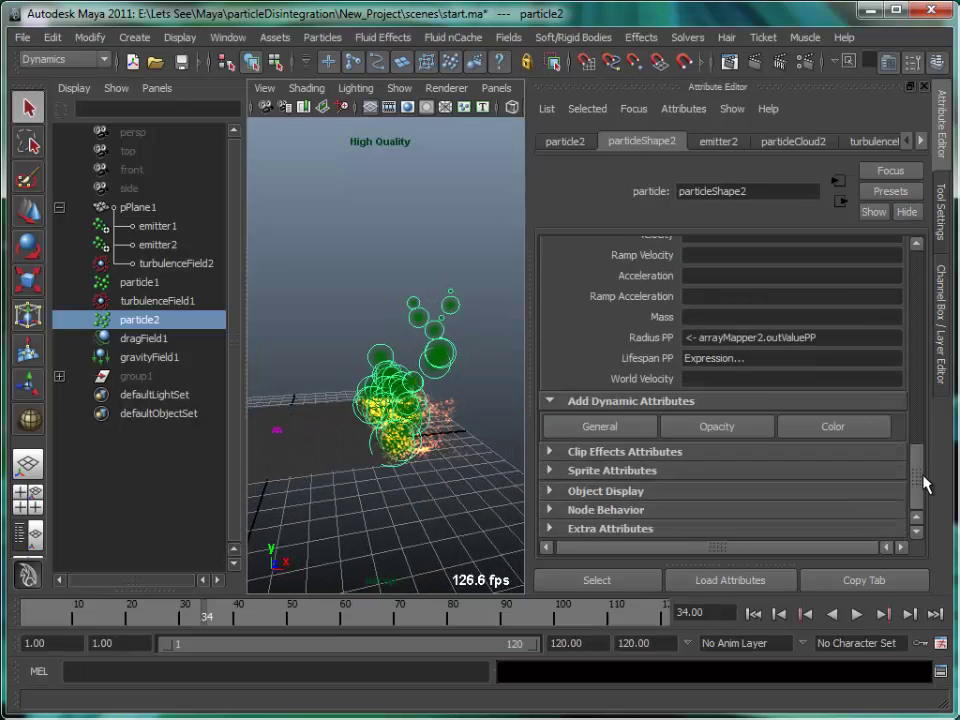
{"action": "left_click", "coordinate": [601, 530]}
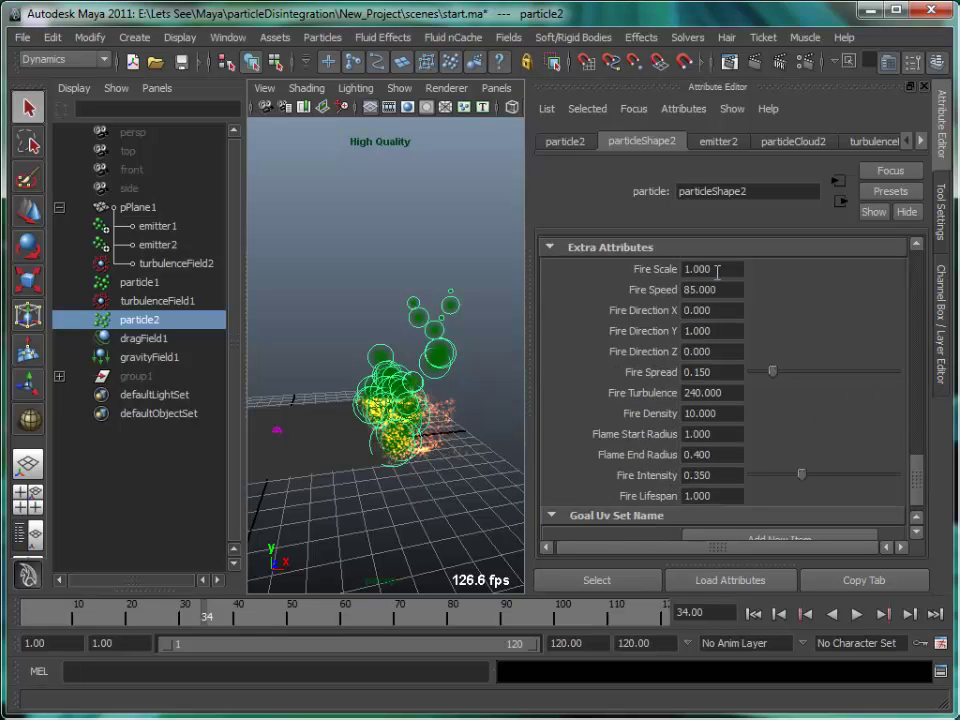
{"action": "left_click", "coordinate": [712, 269]}
{"action": "type", "text": "0.500"}
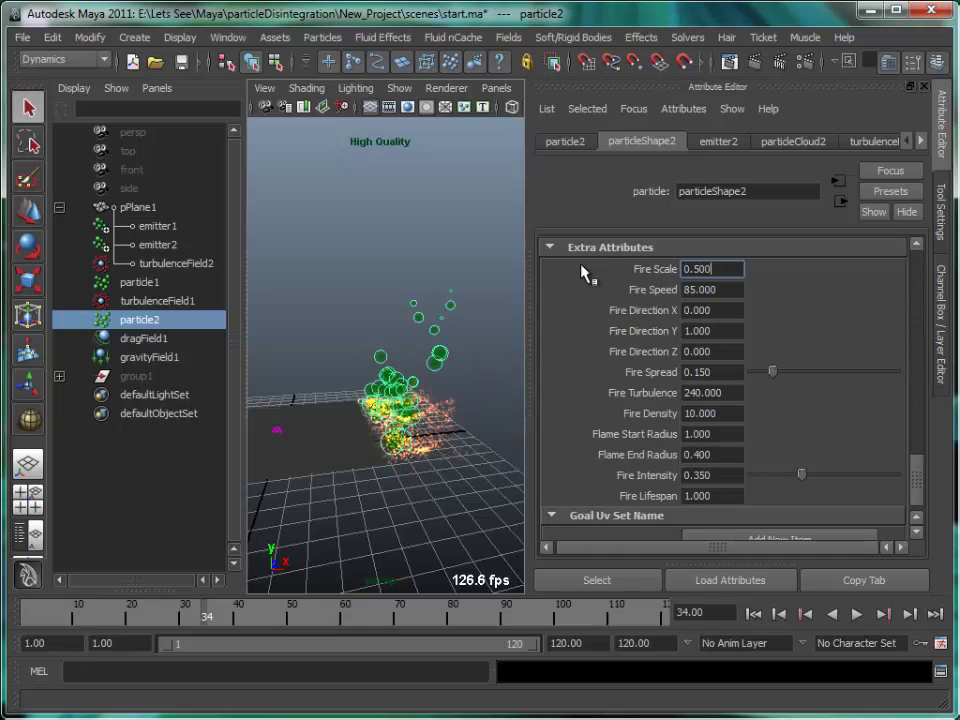
{"action": "left_click", "coordinate": [684, 289]}
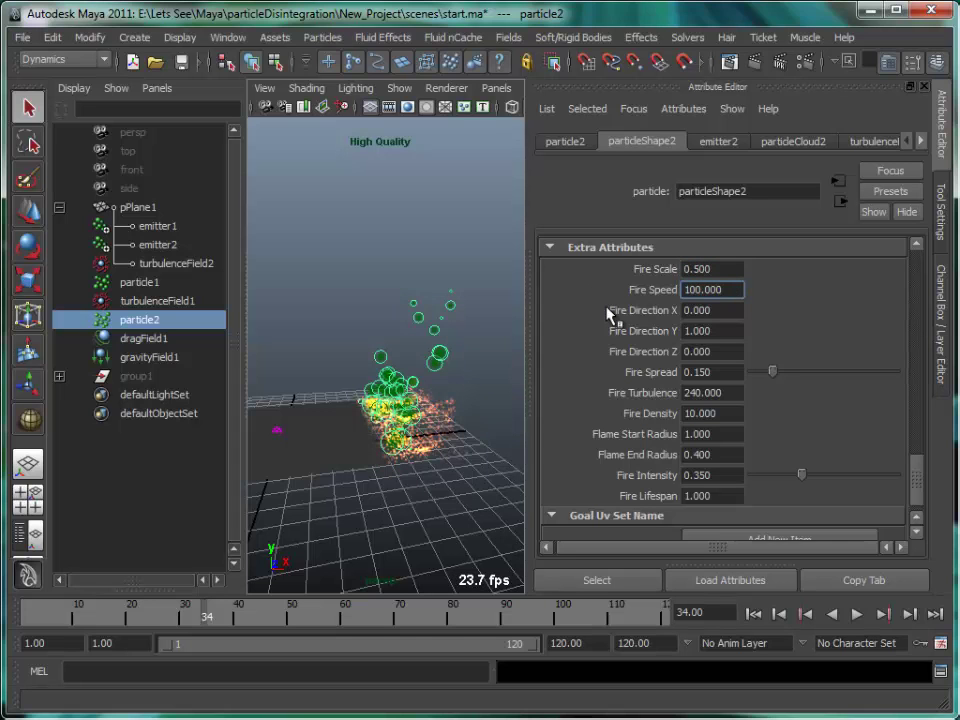
Set the fire's Flame Start Radius to 0.6 and Flame End Radius to 0.32
{"action": "scroll", "coordinate": [914, 508], "scroll_direction": "down", "scroll_amount": 1}
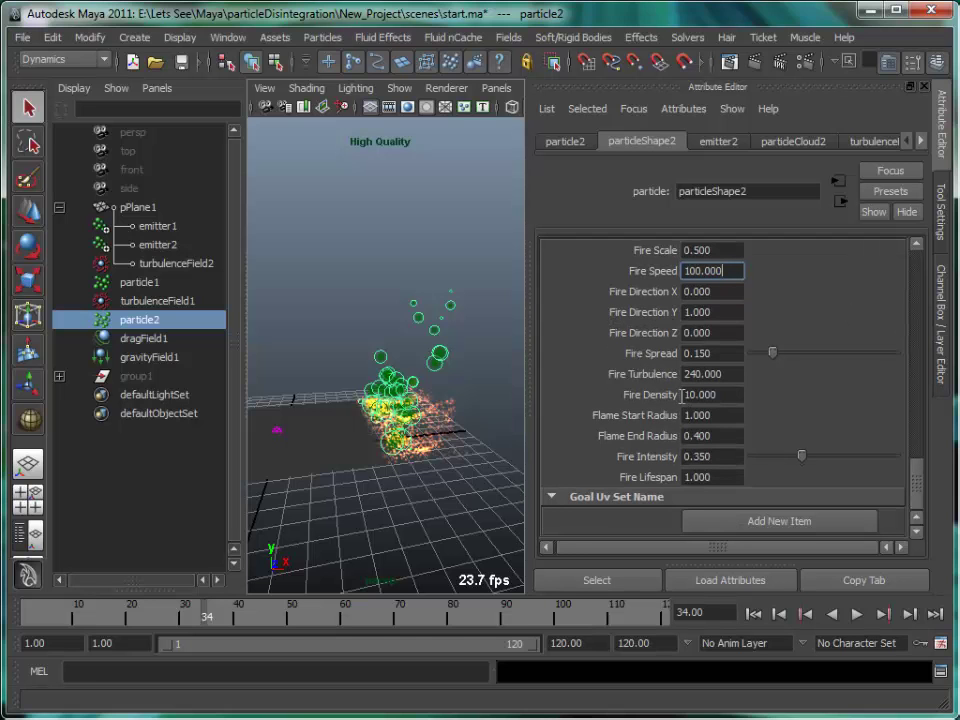
{"action": "left_click", "coordinate": [712, 415]}
{"action": "type", "text": "0.700"}
{"action": "left_click", "coordinate": [714, 436]}
{"action": "type", "text": "0.290"}
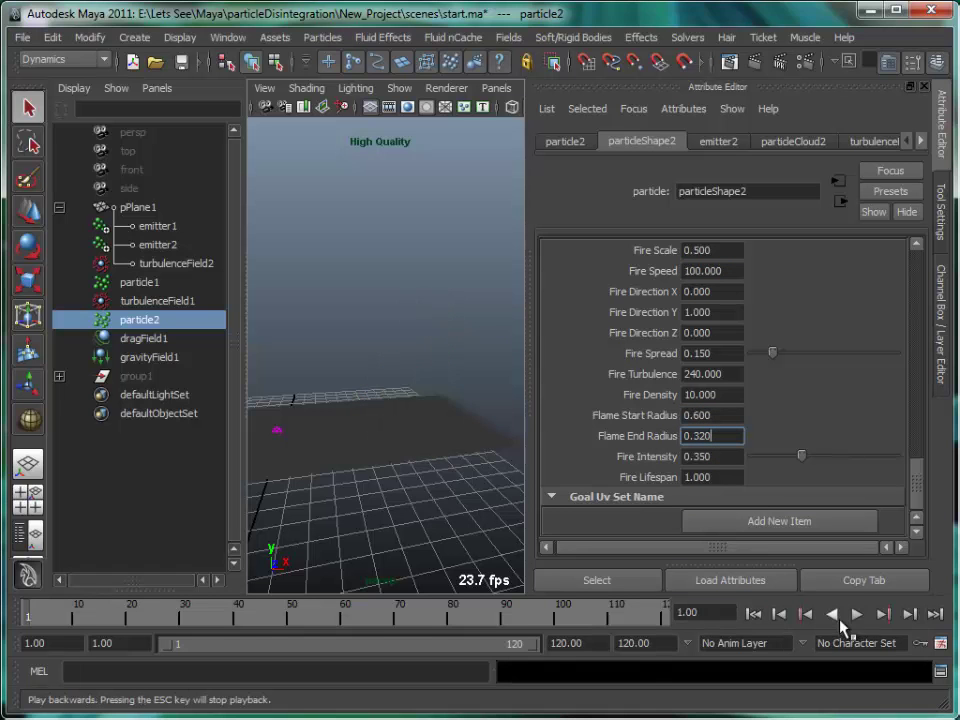
Replay the simulation to frame 34 and render it with mental ray to check the smaller flames
{"action": "left_click", "coordinate": [857, 614]}
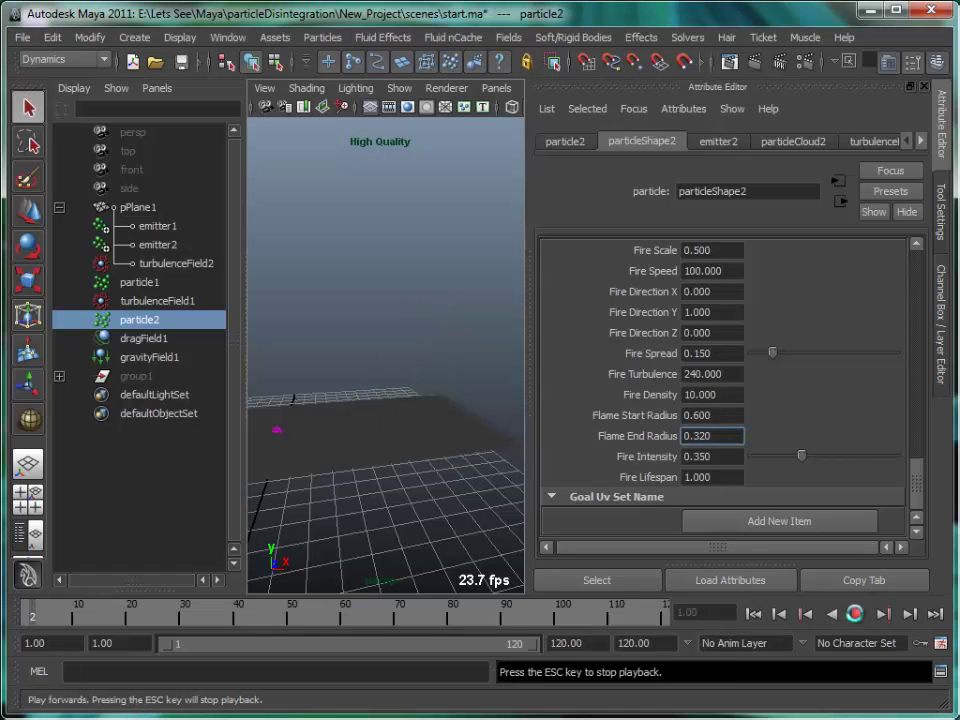
{"action": "left_click", "coordinate": [857, 614]}
{"action": "left_click", "coordinate": [757, 63]}
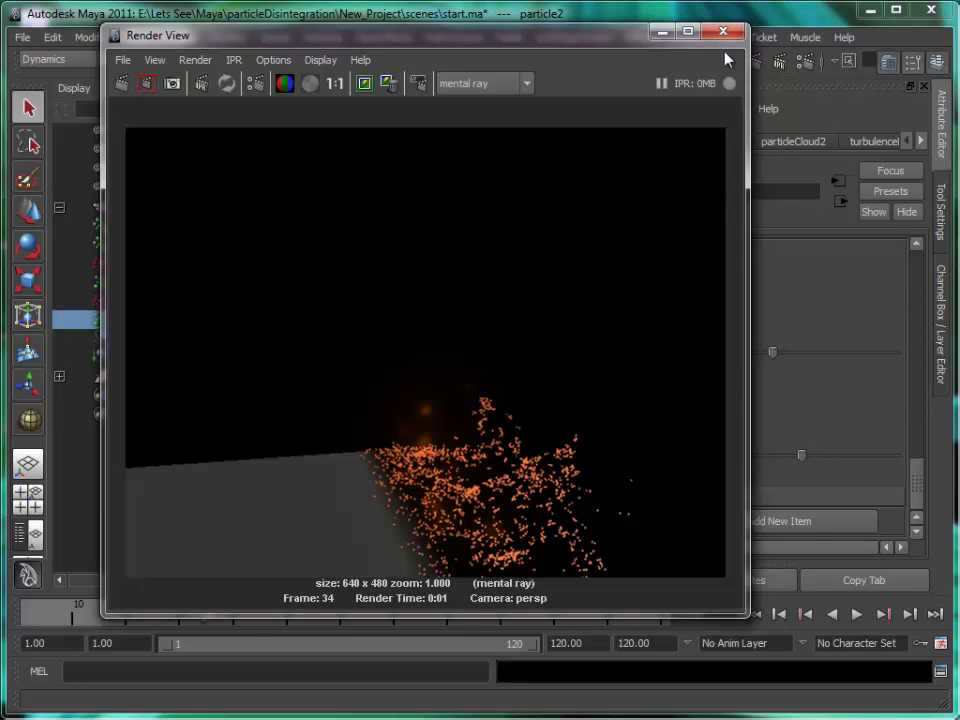
Set particleShape2's Fire Scale to 1 and replay the simulation from the first frame to frame 36
{"action": "left_click", "coordinate": [723, 31]}
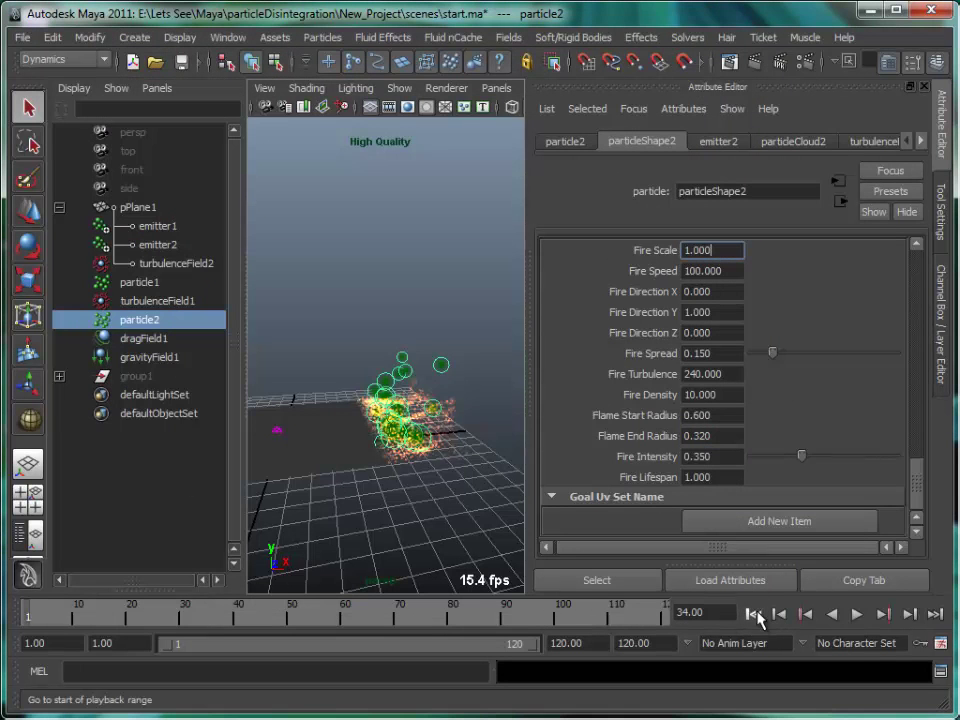
{"action": "left_click", "coordinate": [753, 614]}
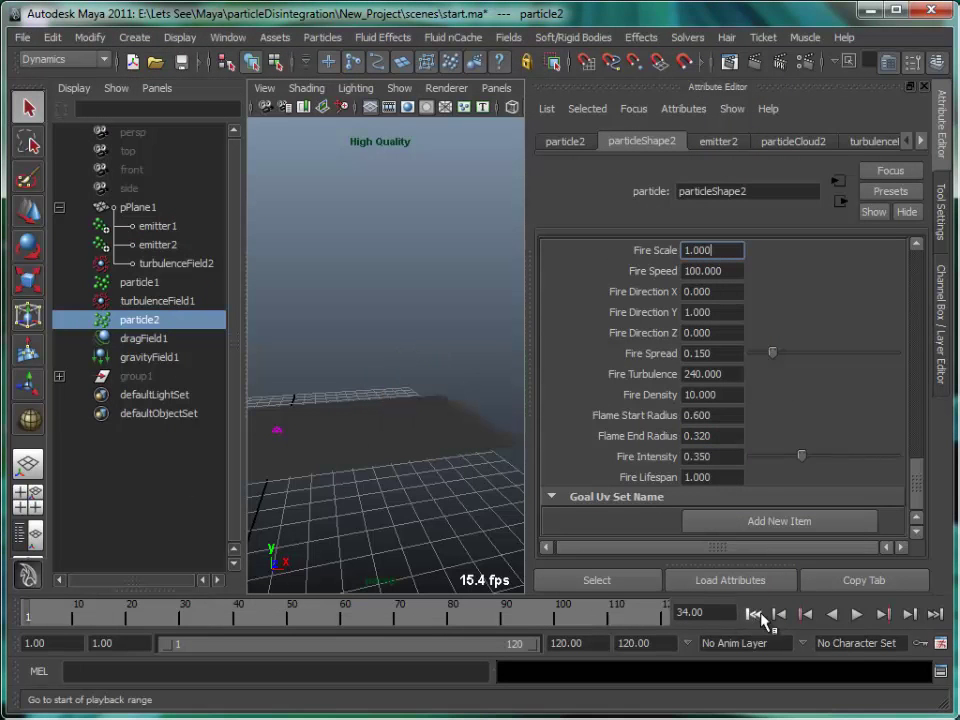
{"action": "left_click", "coordinate": [857, 614]}
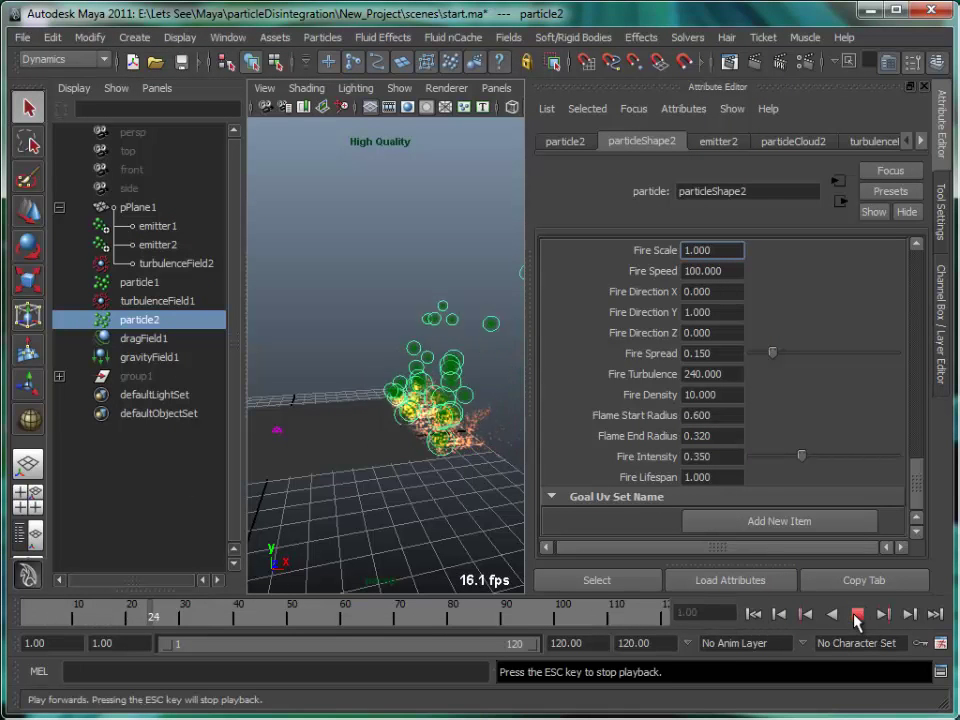
{"action": "left_click", "coordinate": [857, 614]}
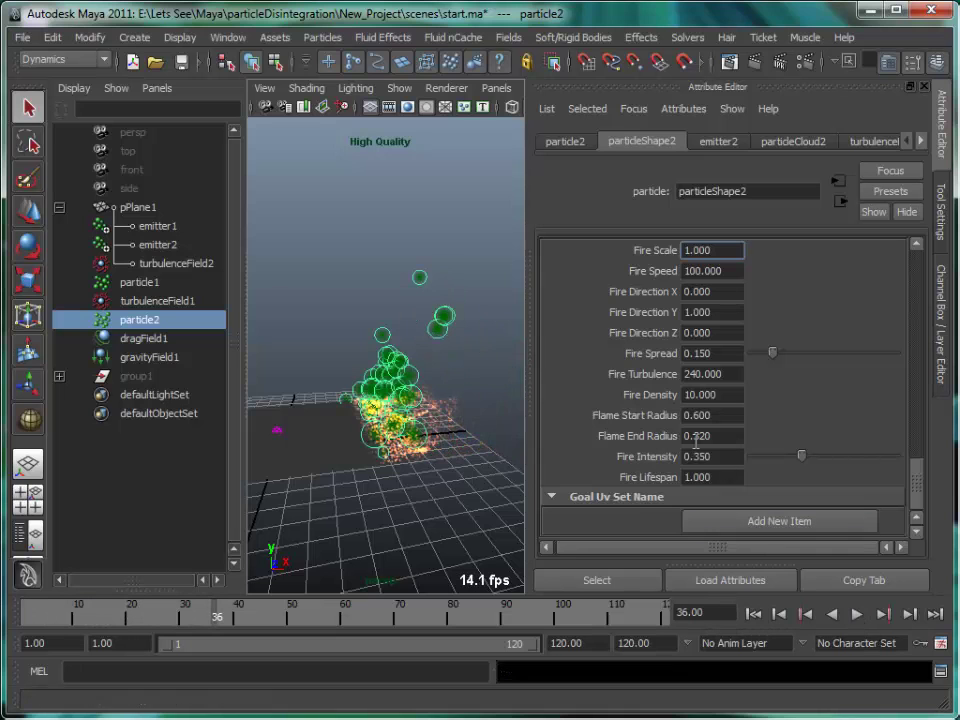
Render frame 36 with mental ray to check the fire at the new scale
{"action": "left_click", "coordinate": [752, 62]}
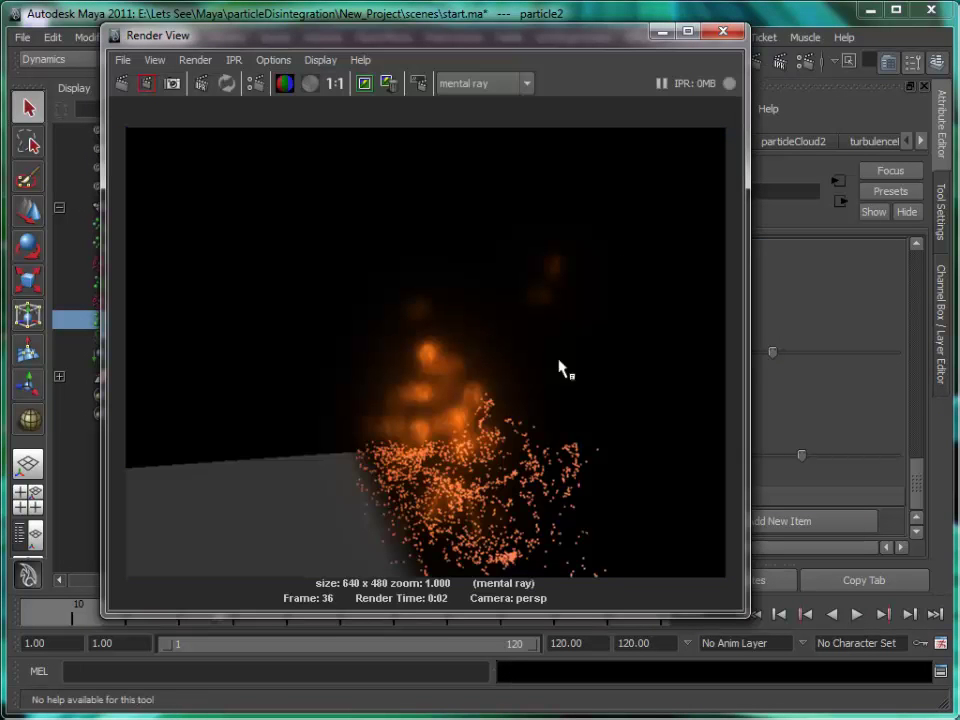
{"action": "left_click", "coordinate": [723, 32]}
{"action": "mouse_move", "coordinate": [429, 493]}
{"action": "left_mouse_down", "text": "alt"}
{"action": "mouse_move", "coordinate": [313, 497]}
{"action": "mouse_move", "coordinate": [426, 515]}
{"action": "mouse_move", "coordinate": [450, 446]}
{"action": "mouse_move", "coordinate": [456, 328]}
{"action": "mouse_move", "coordinate": [455, 383]}
{"action": "mouse_move", "coordinate": [407, 454]}
{"action": "mouse_move", "coordinate": [445, 484]}
{"action": "left_mouse_up", "text": "alt"}
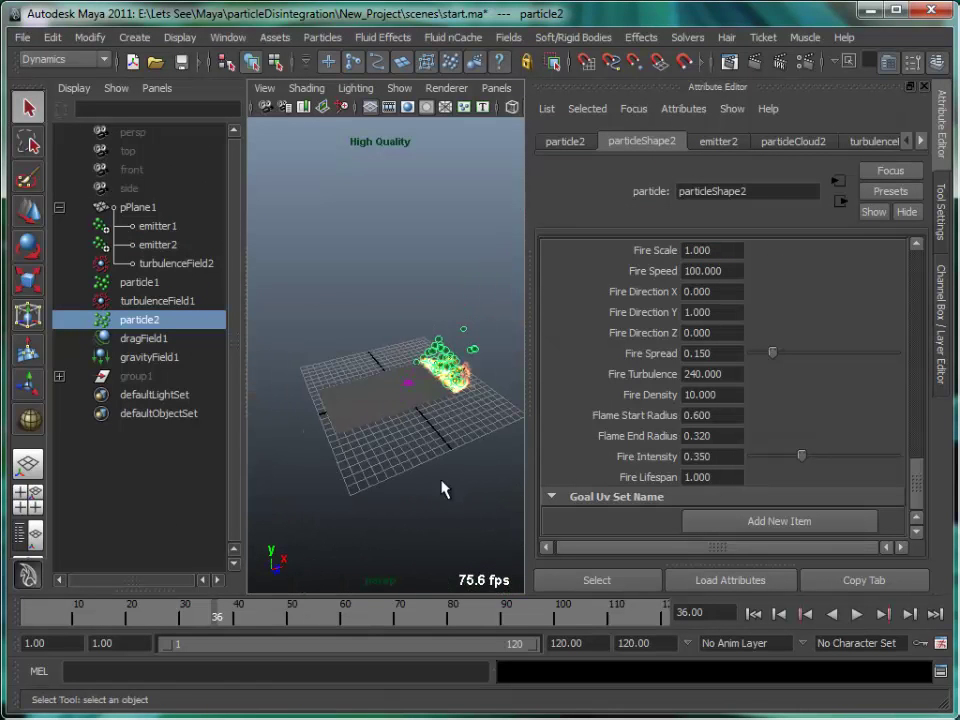
Create beveled text reading Maya in Times New Roman
{"action": "left_click", "coordinate": [88, 37]}
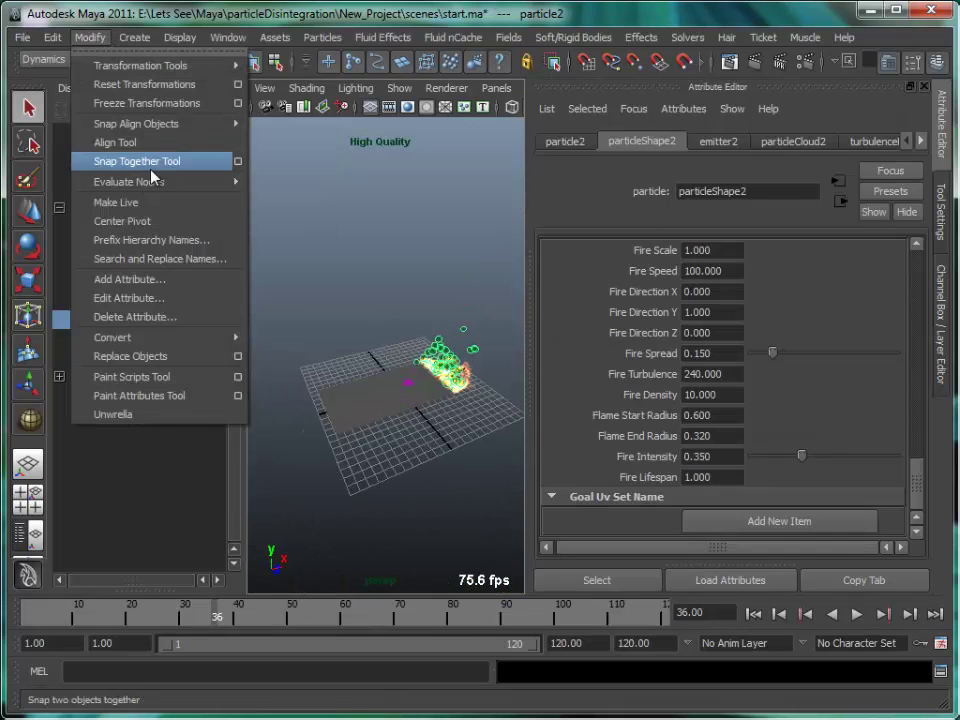
{"action": "mouse_move", "coordinate": [121, 40]}
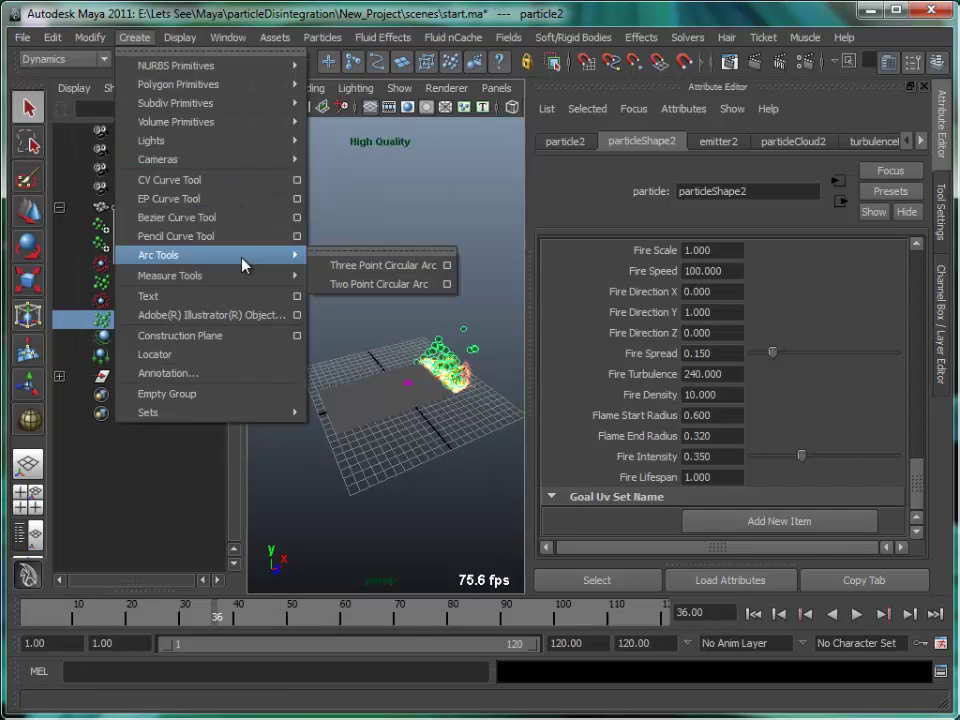
{"action": "left_click", "coordinate": [296, 296]}
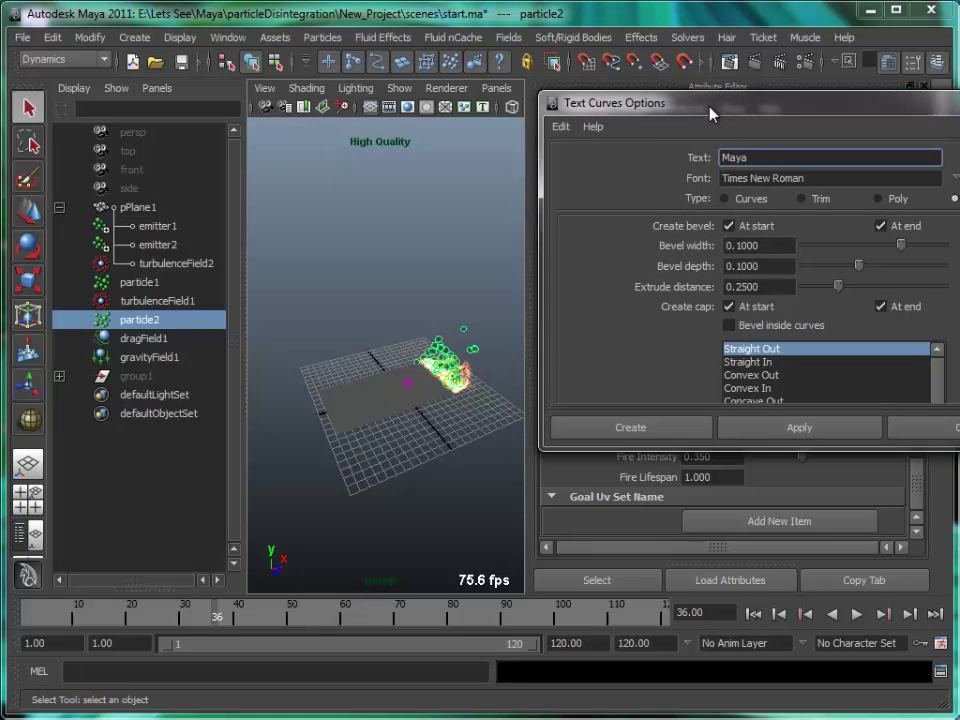
{"action": "left_click_drag", "start_coordinate": [705, 110], "coordinate": [460, 116]}
{"action": "left_click", "coordinate": [510, 184]}
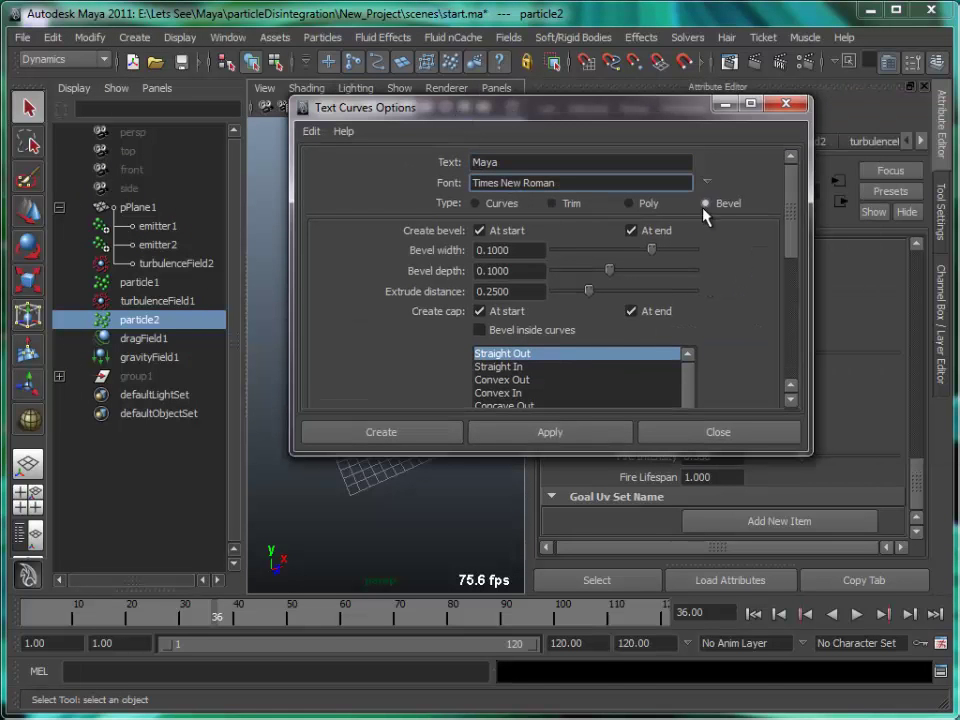
{"action": "left_click", "coordinate": [405, 443]}
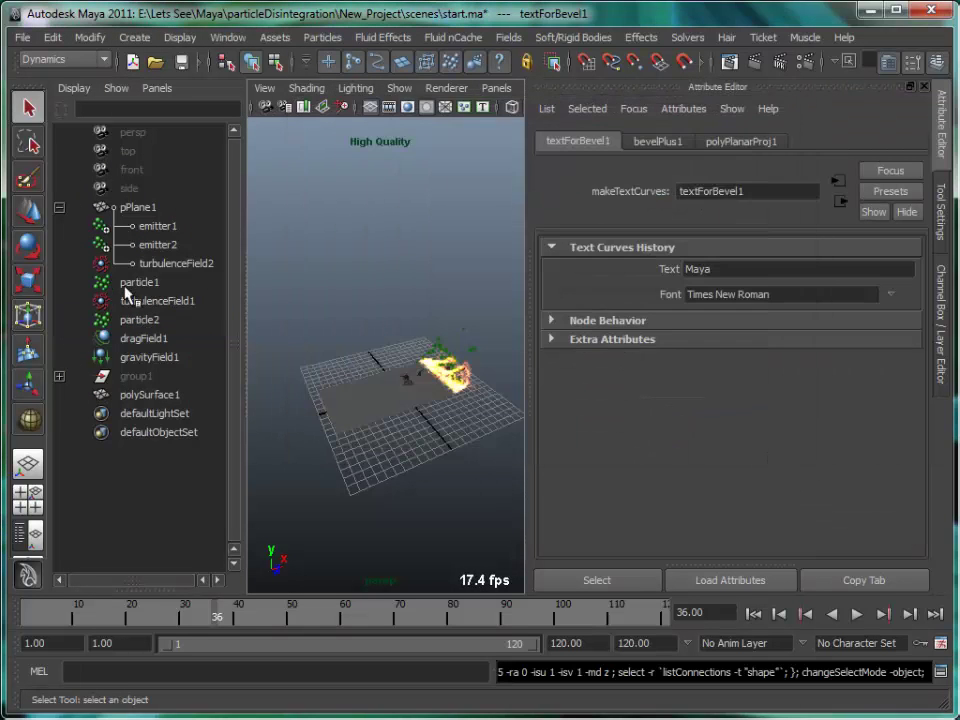
Try to delete the new Maya text's construction history by type
{"action": "left_click", "coordinate": [52, 37]}
{"action": "mouse_move", "coordinate": [110, 240]}
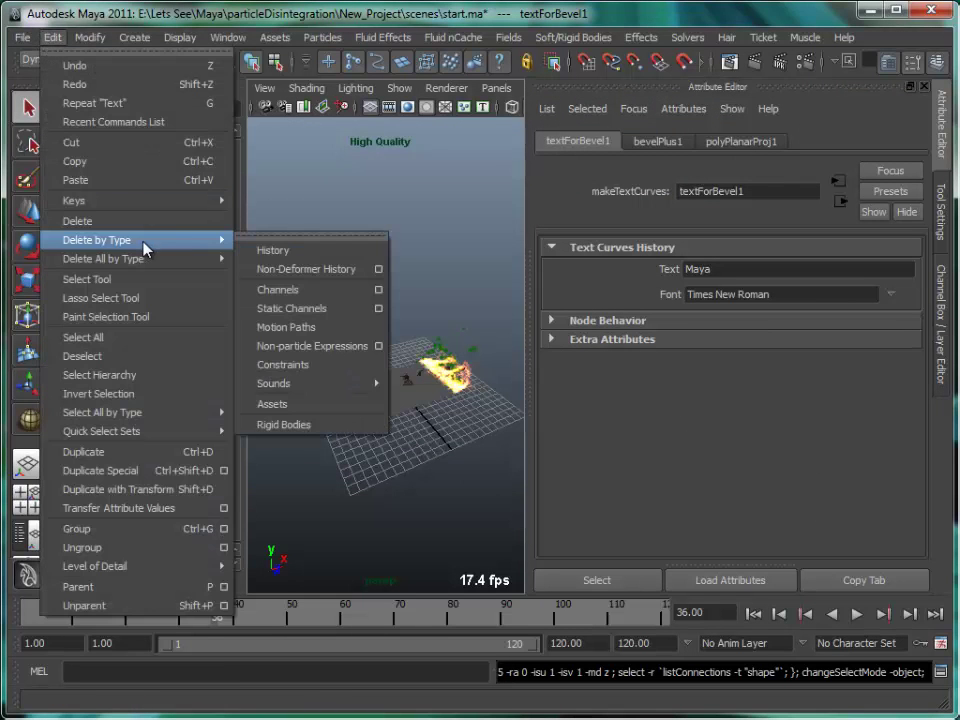
{"action": "left_click", "coordinate": [283, 267]}
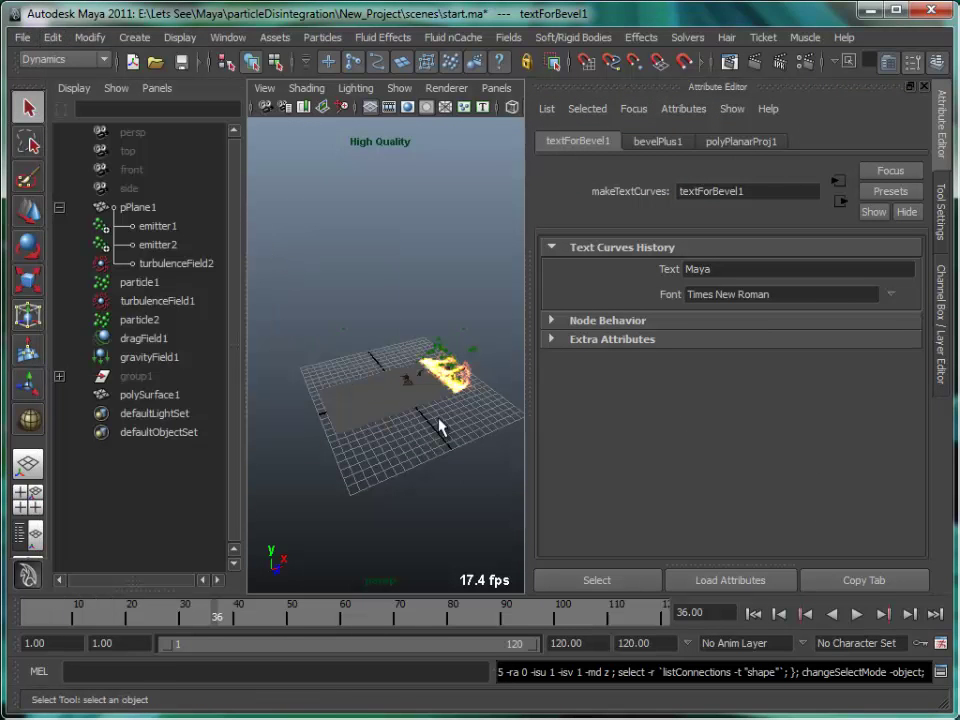
Move the Maya text forward so it stands in front of the disintegrating plane
{"action": "key", "text": "w"}
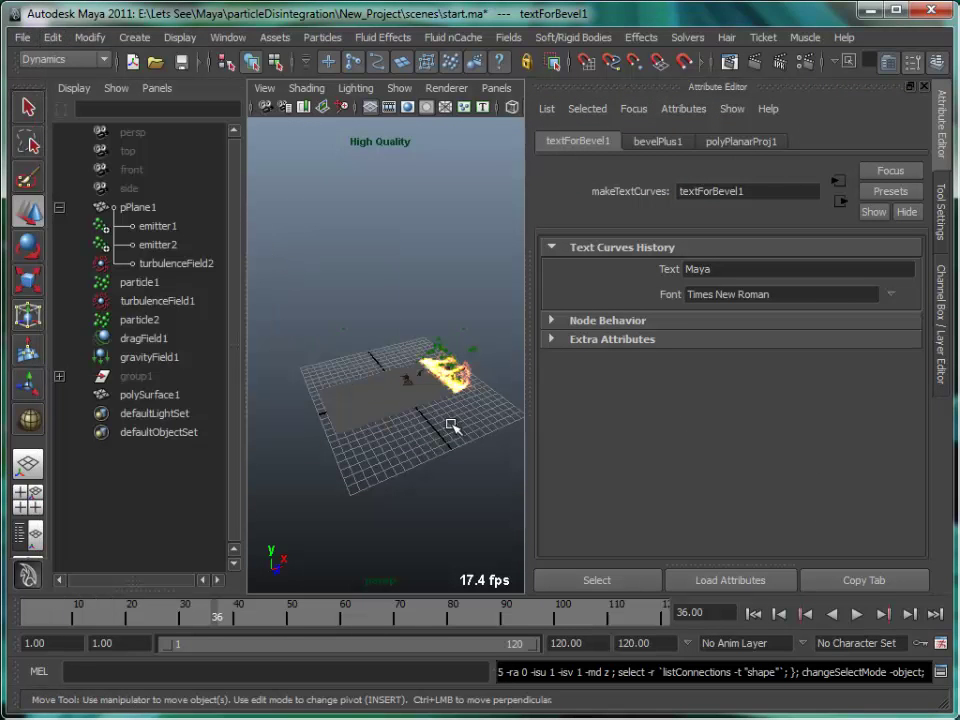
{"action": "left_click", "coordinate": [160, 395]}
{"action": "middle_click_drag", "start_coordinate": [470, 492], "coordinate": [446, 486]}
{"action": "left_click", "coordinate": [467, 459]}
{"action": "left_click", "coordinate": [940, 151]}
{"action": "left_click_drag", "start_coordinate": [592, 396], "coordinate": [642, 352], "text": "alt"}
{"action": "middle_click_drag", "start_coordinate": [645, 368], "coordinate": [653, 334], "text": "alt"}
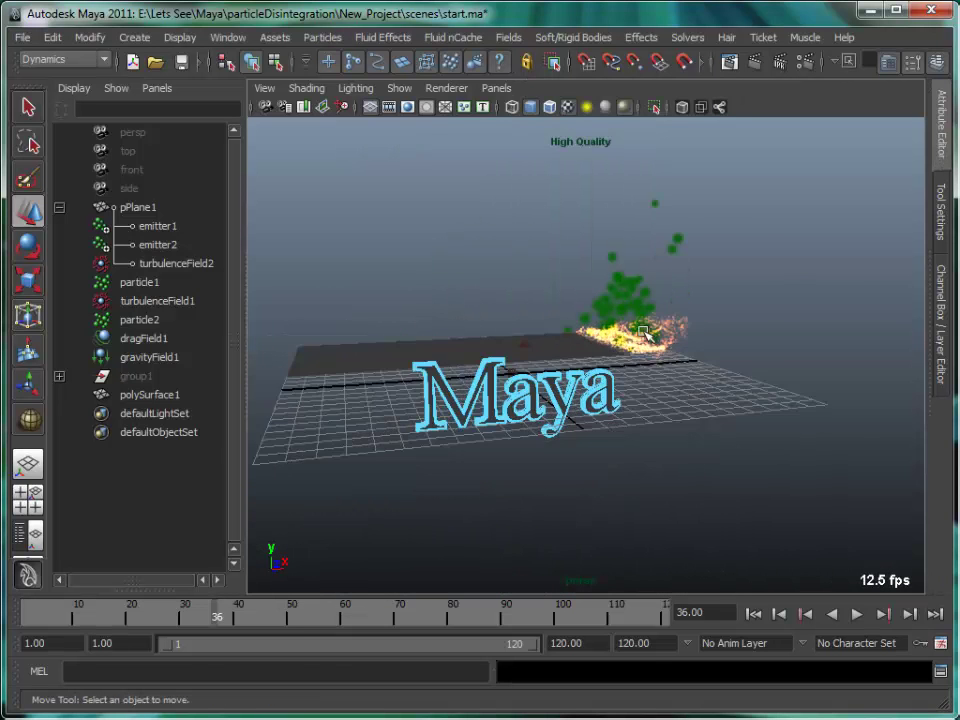
Add a Surface emitter to the Maya text with a rate of 50000 particles per second
{"action": "scroll", "coordinate": [573, 416], "scroll_direction": "up", "scroll_amount": 4}
{"action": "right_click", "coordinate": [576, 416]}
{"action": "left_click", "coordinate": [550, 386]}
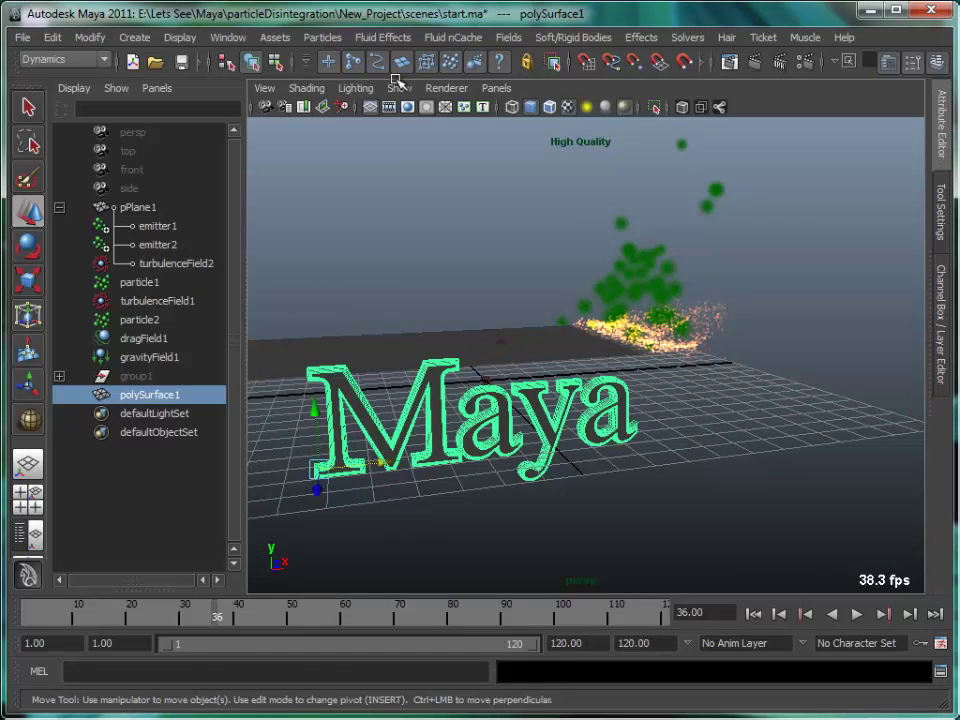
{"action": "left_click", "coordinate": [320, 38]}
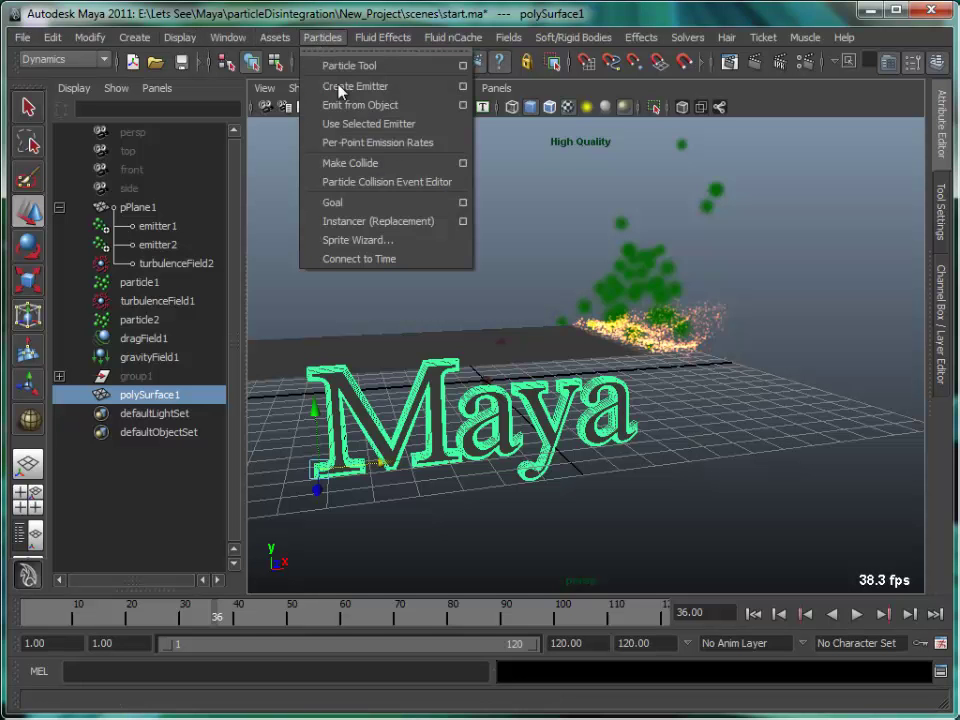
{"action": "left_click", "coordinate": [462, 105]}
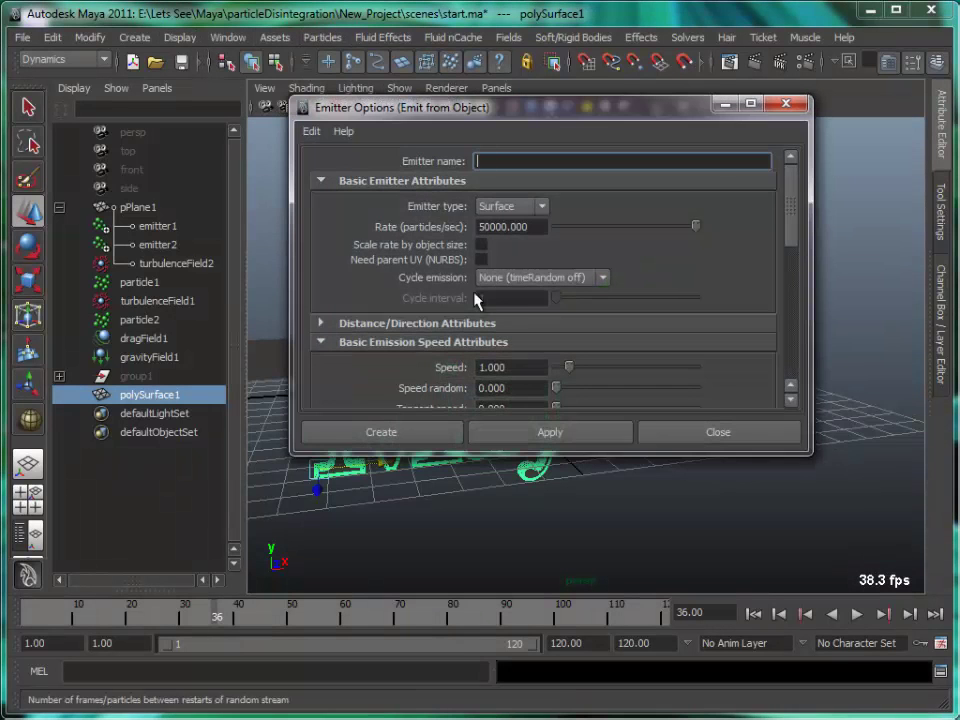
{"action": "left_click", "coordinate": [400, 434]}
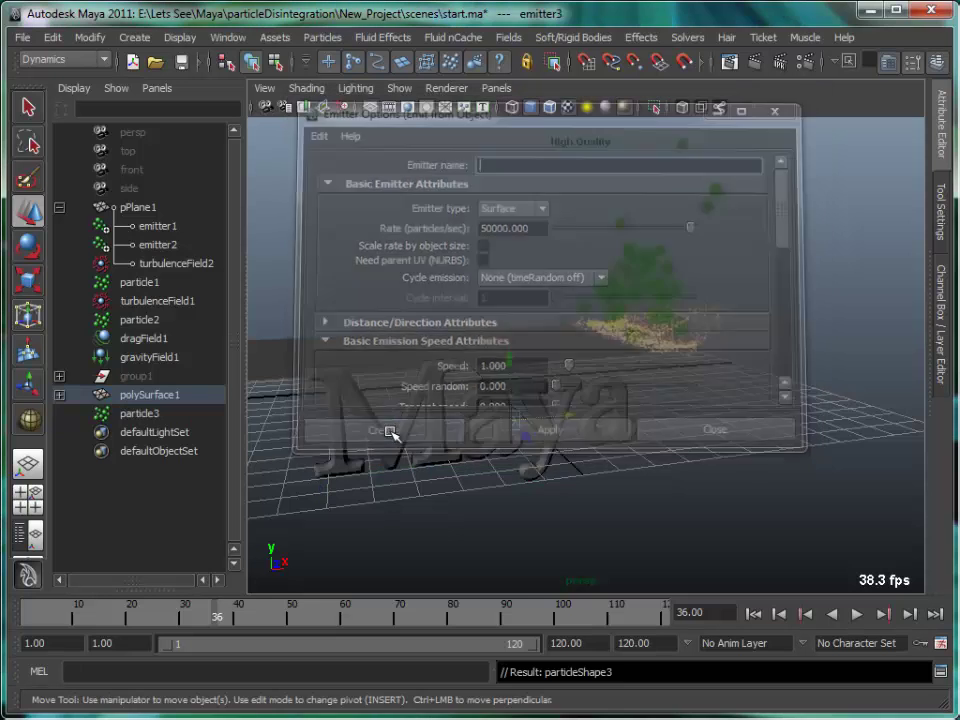
Play the simulation from the first frame to frame 12 to check the text's particle emission
{"action": "left_click_drag", "start_coordinate": [553, 486], "coordinate": [576, 480], "text": "alt"}
{"action": "middle_click_drag", "start_coordinate": [576, 480], "coordinate": [599, 487], "text": "alt"}
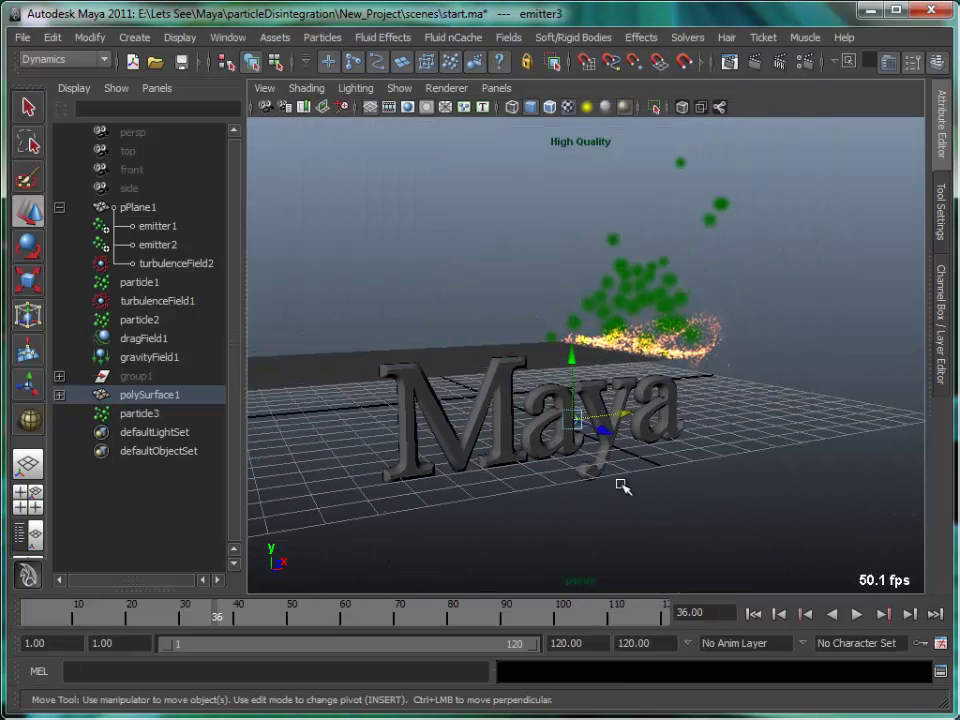
{"action": "left_click", "coordinate": [753, 614]}
{"action": "left_click", "coordinate": [857, 614]}
{"action": "left_click", "coordinate": [857, 616]}
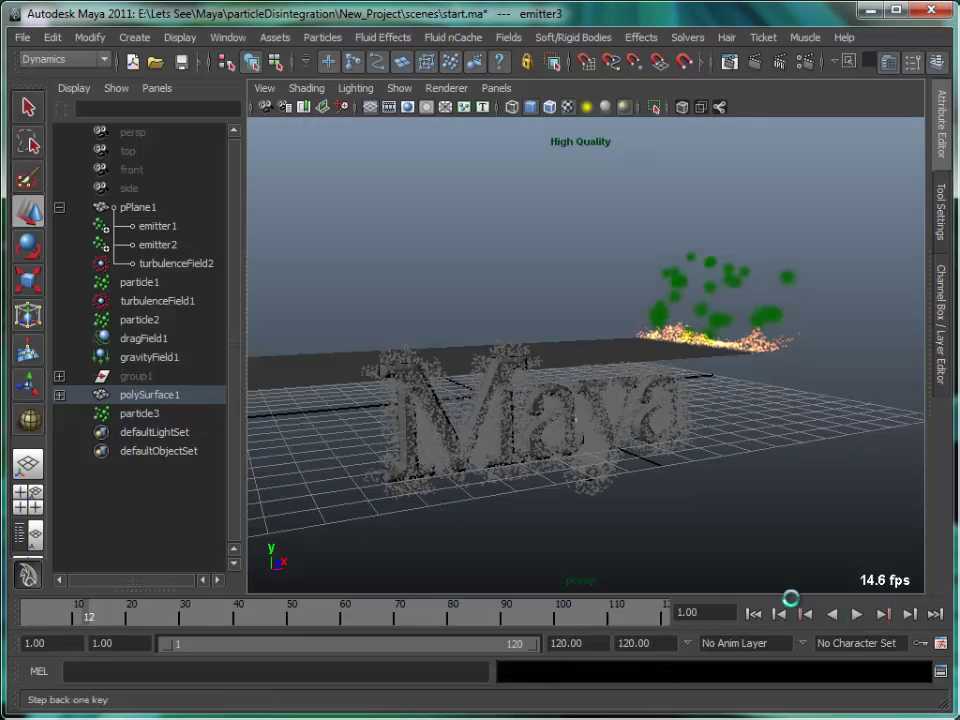
Connect ramp2 to emitter3's Texture Rate and enable Texture Rate with Emit From Dark
{"action": "key", "text": "w"}
{"action": "left_click", "coordinate": [430, 440]}
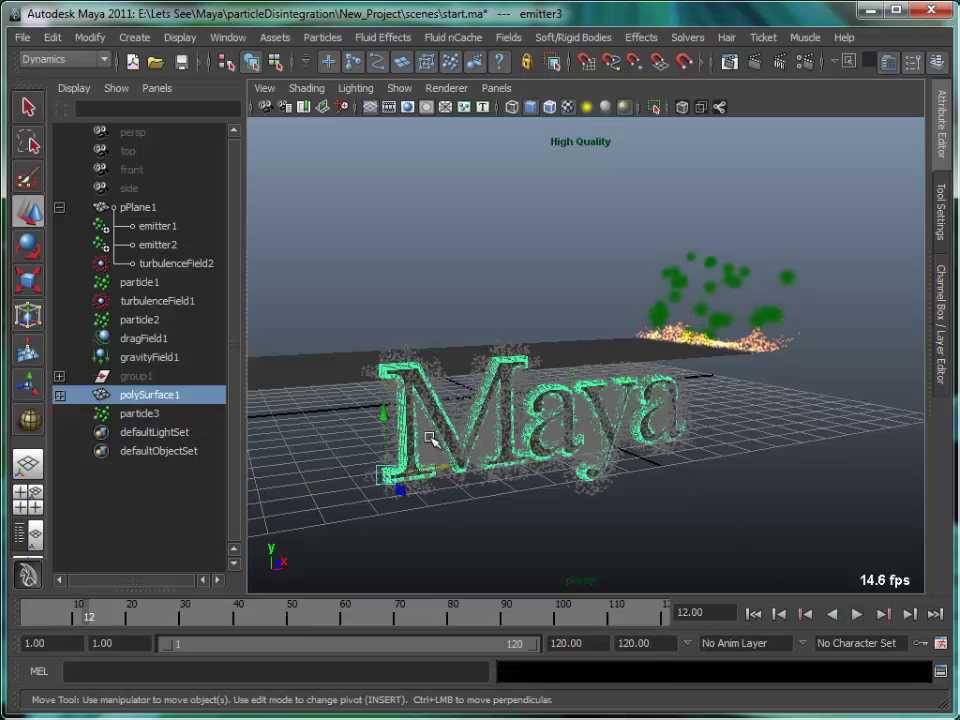
{"action": "left_click", "coordinate": [59, 395]}
{"action": "left_click", "coordinate": [122, 414]}
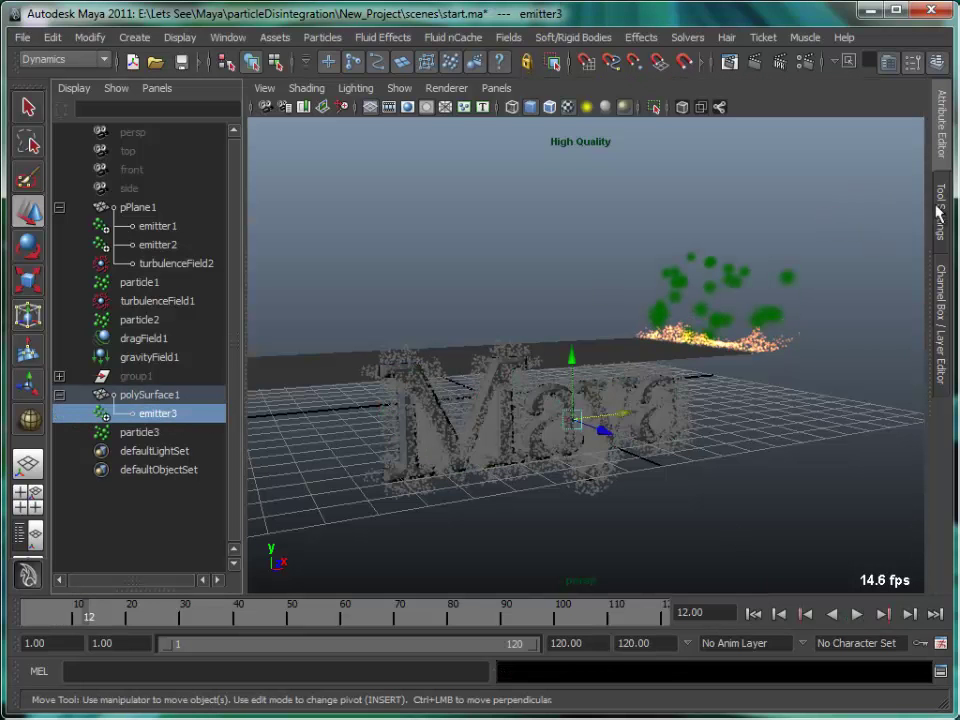
{"action": "key", "text": "ctrl+a"}
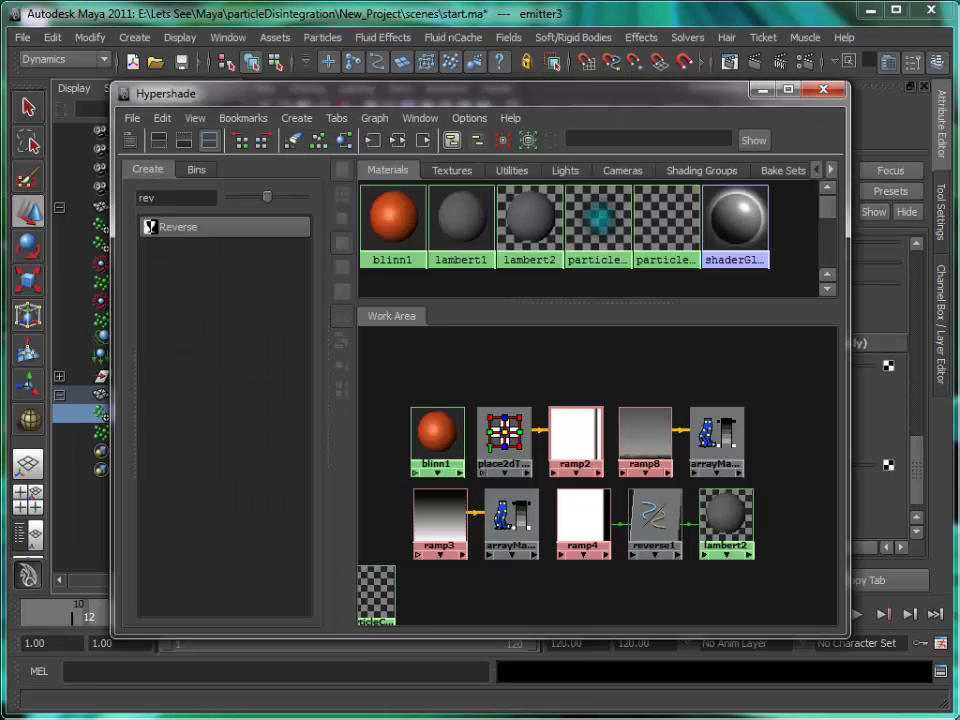
{"action": "left_click_drag", "start_coordinate": [520, 103], "coordinate": [241, 121]}
{"action": "middle_click_drag", "start_coordinate": [297, 455], "coordinate": [712, 466]}
{"action": "left_click", "coordinate": [689, 487]}
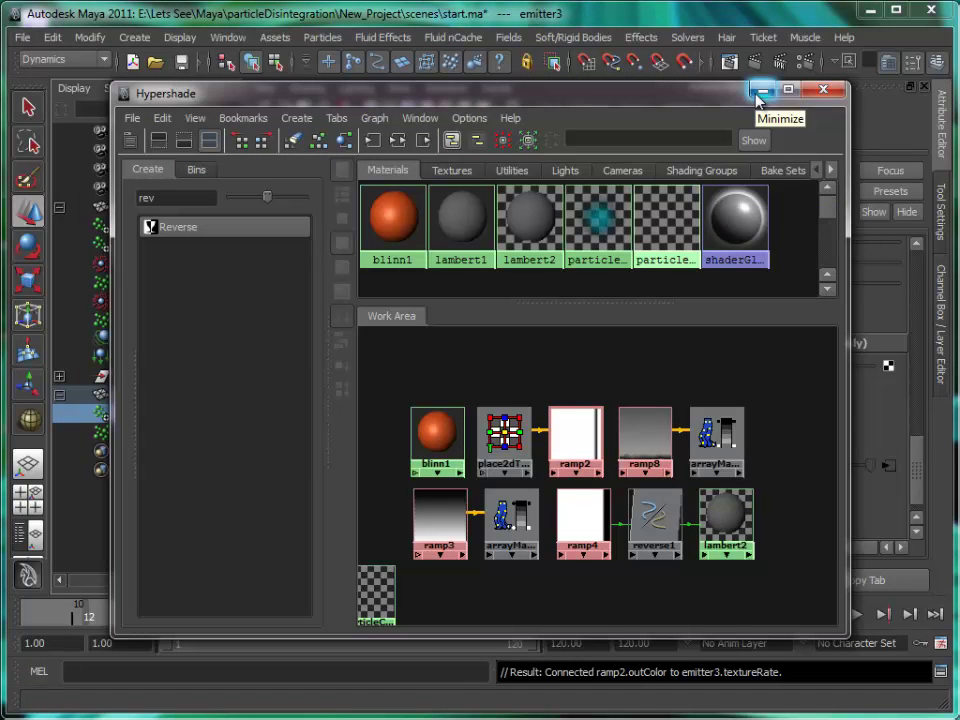
Assign the existing lambert2 material to the Maya text
{"action": "left_click_drag", "start_coordinate": [643, 103], "coordinate": [533, 551]}
{"action": "left_click_drag", "start_coordinate": [630, 541], "coordinate": [528, 587]}
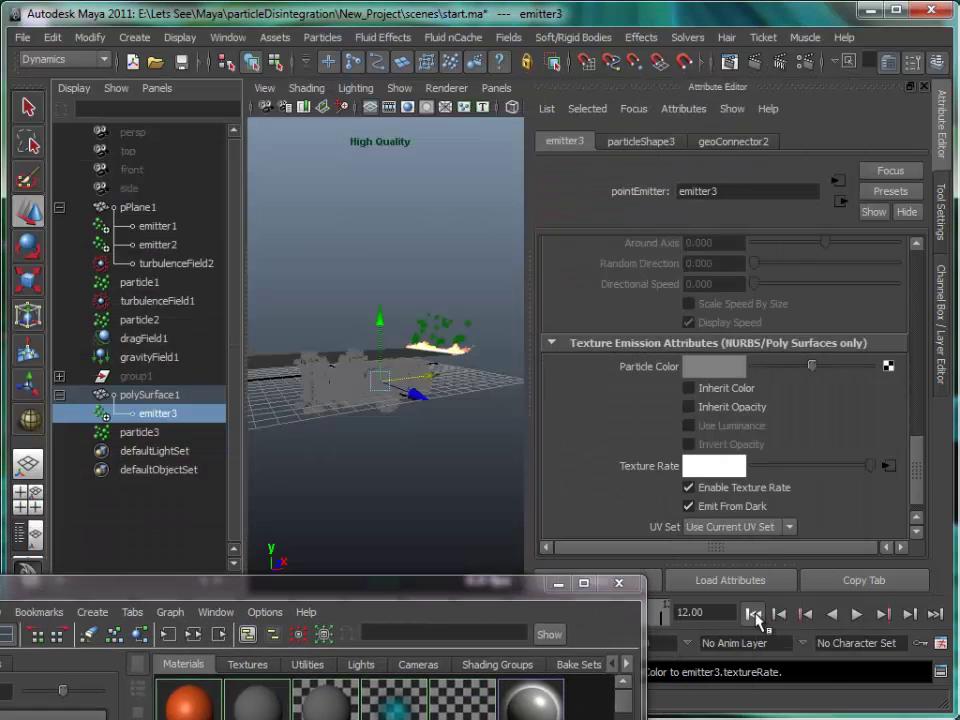
{"action": "left_click", "coordinate": [322, 388]}
{"action": "right_click", "coordinate": [330, 390]}
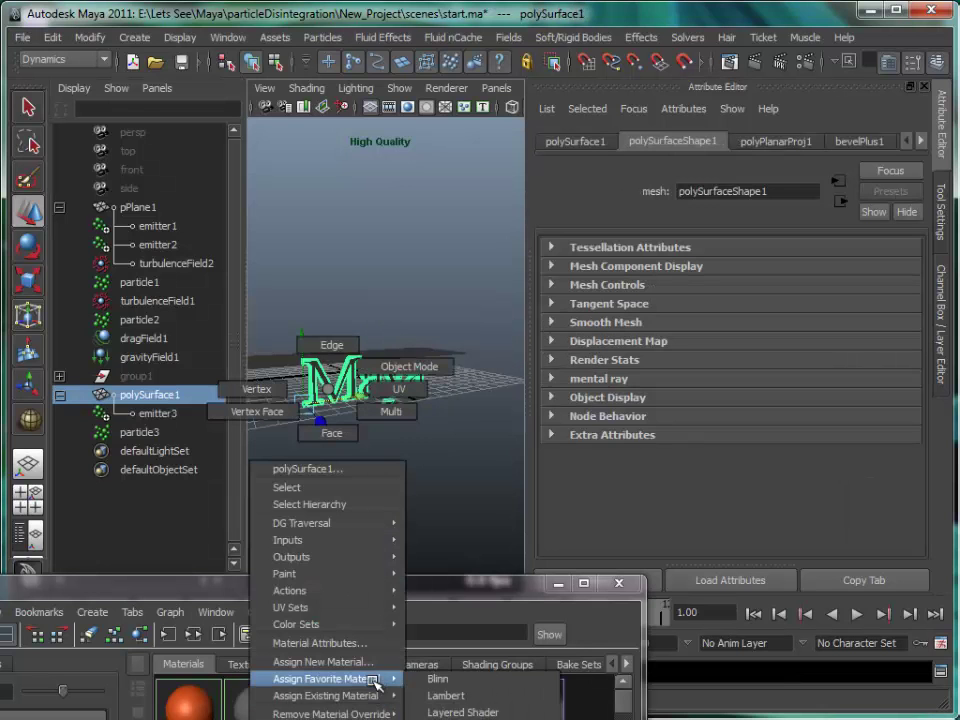
{"action": "mouse_move", "coordinate": [374, 696]}
{"action": "left_click", "coordinate": [448, 713]}
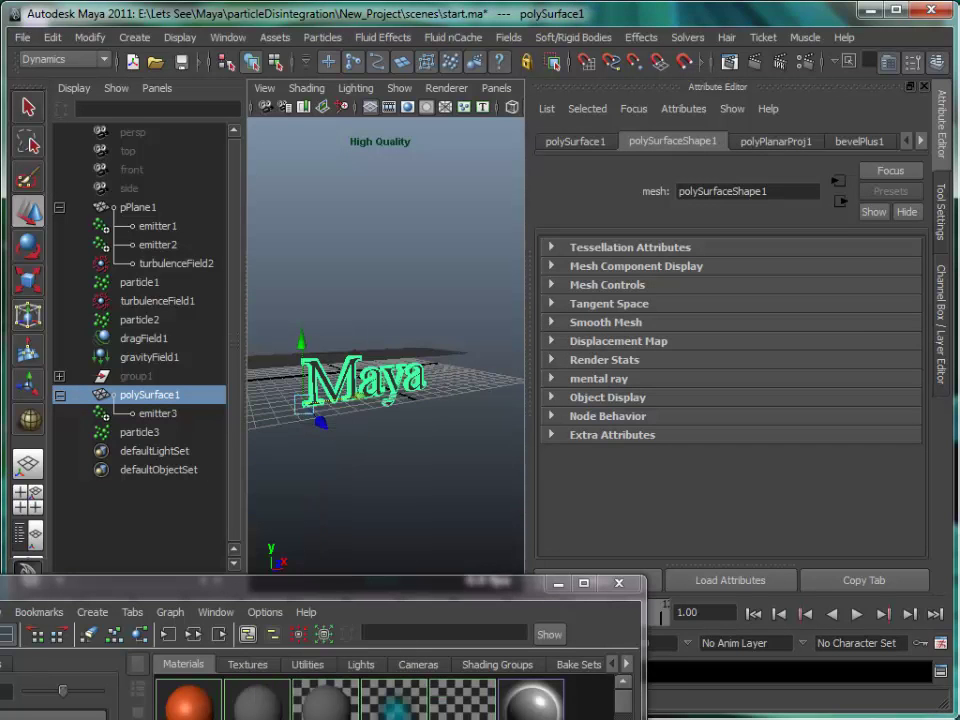
{"action": "left_click", "coordinate": [556, 588]}
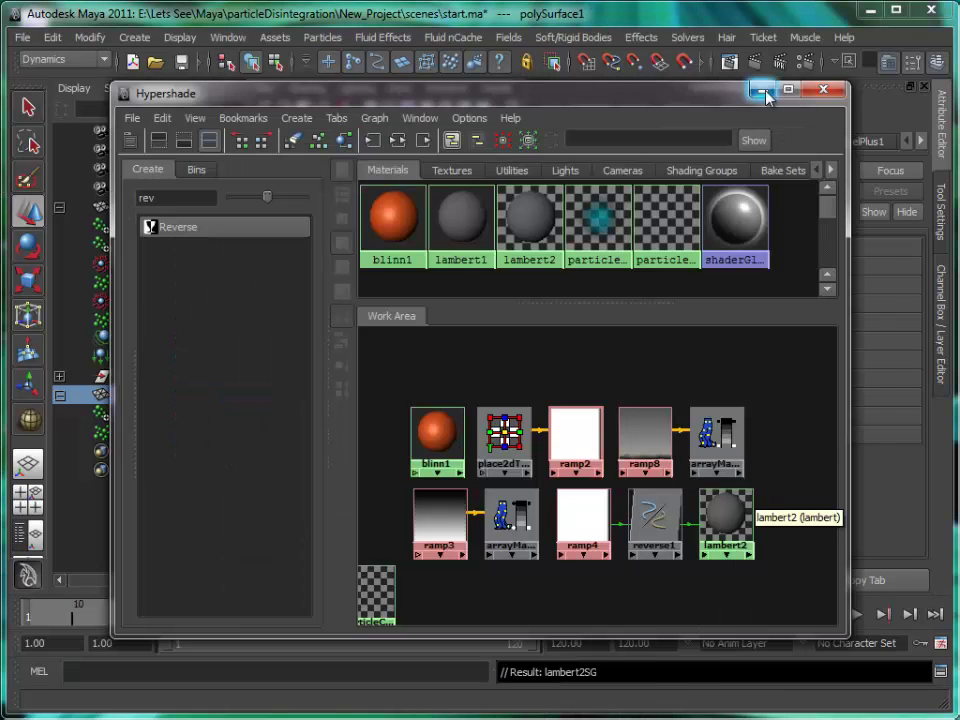
Play the simulation past frame 35 to examine how the Maya text dissolves and emits particles
{"action": "left_click_drag", "start_coordinate": [431, 448], "coordinate": [500, 463], "text": "alt"}
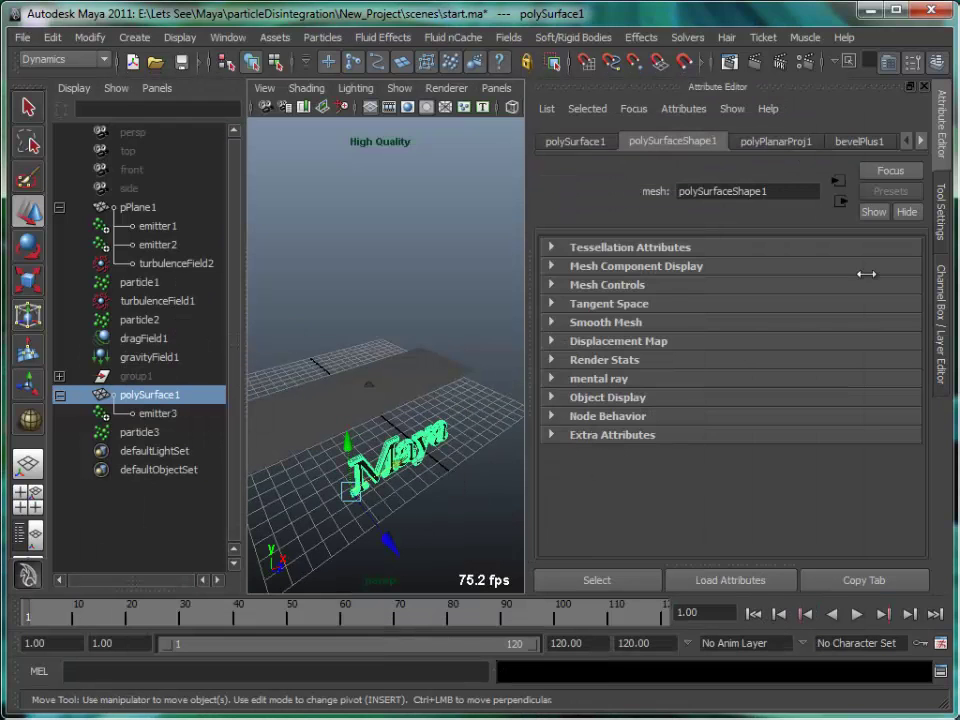
{"action": "left_click", "coordinate": [945, 150]}
{"action": "scroll", "coordinate": [594, 437], "scroll_direction": "up", "scroll_amount": 5}
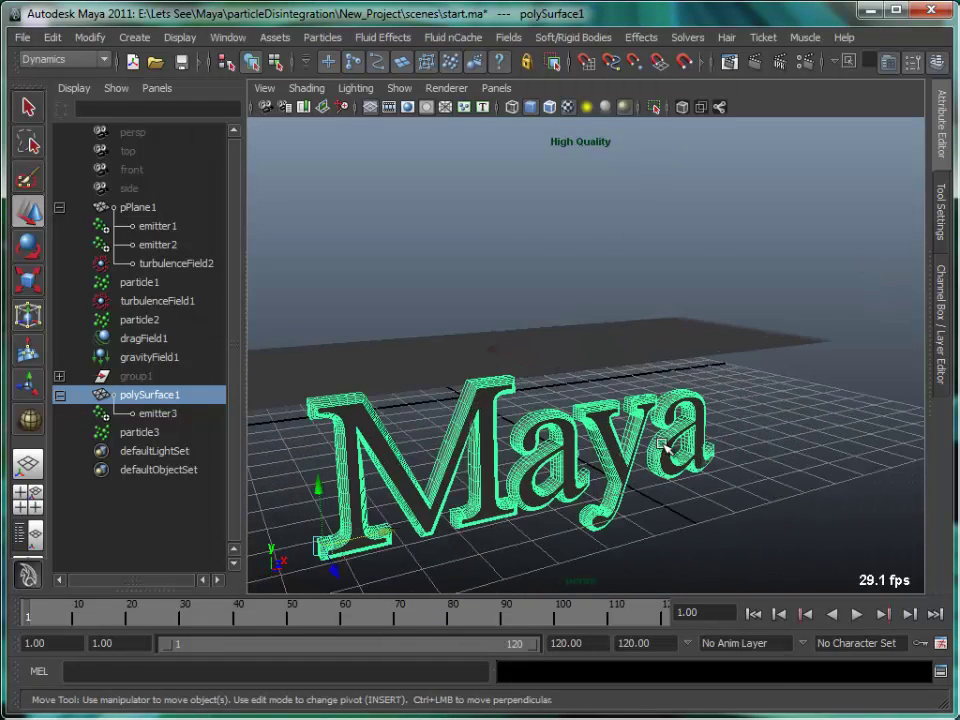
{"action": "left_click", "coordinate": [857, 614]}
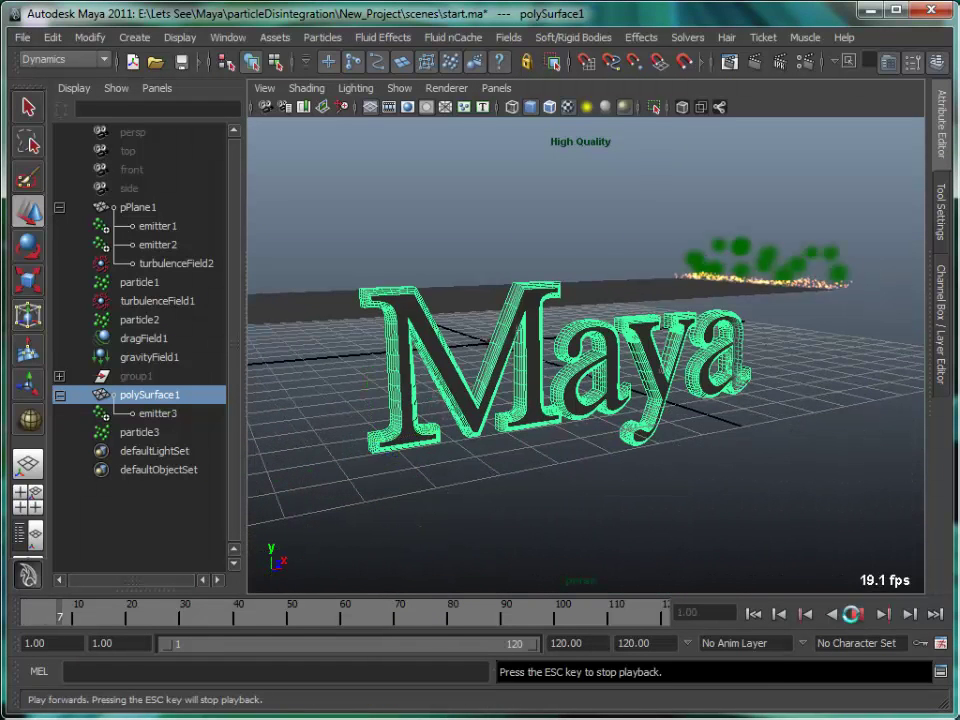
{"action": "left_click", "coordinate": [793, 520]}
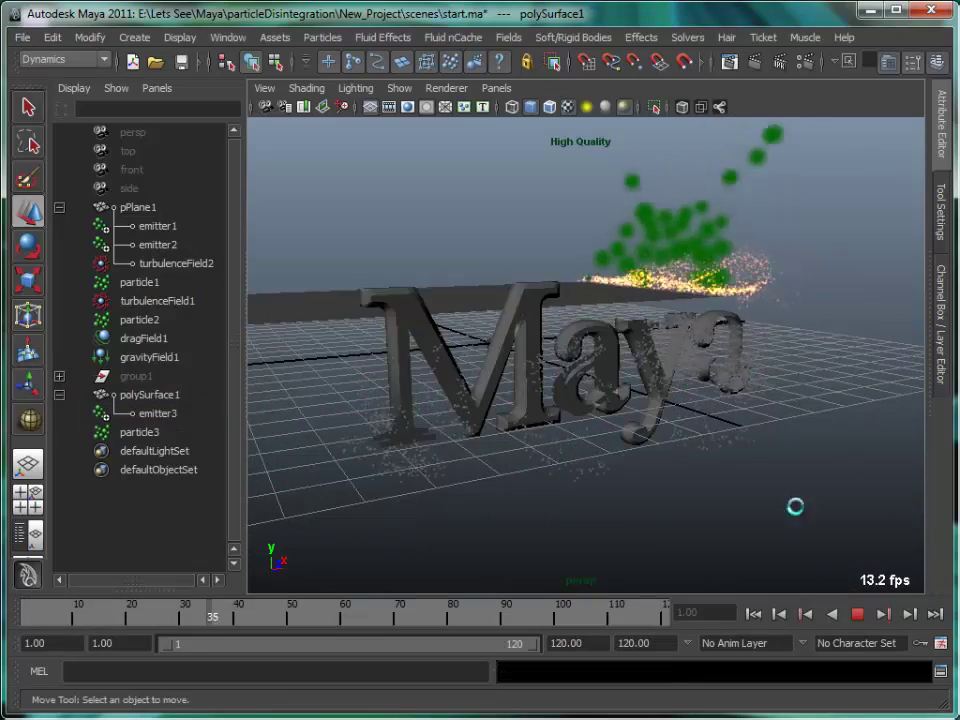
{"action": "mouse_move", "coordinate": [793, 510]}
{"action": "left_mouse_down", "text": "alt"}
{"action": "mouse_move", "coordinate": [634, 551]}
{"action": "mouse_move", "coordinate": [776, 517]}
{"action": "left_mouse_up", "text": "alt"}
{"action": "right_click_drag", "start_coordinate": [525, 435], "coordinate": [556, 450], "text": "alt"}
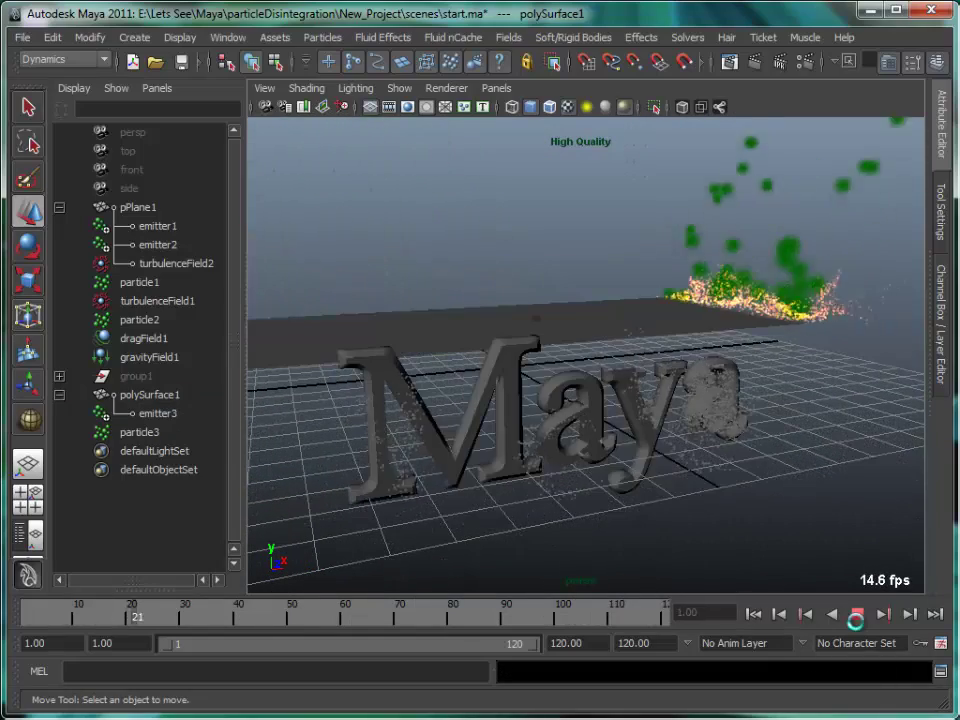
Stop the replay at frame 23 and inspect the particles around the Maya text from several angles
{"action": "left_click", "coordinate": [857, 616]}
{"action": "left_click_drag", "start_coordinate": [602, 335], "coordinate": [604, 364], "text": "alt"}
{"action": "middle_click_drag", "start_coordinate": [672, 374], "coordinate": [583, 332], "text": "alt"}
{"action": "left_click_drag", "start_coordinate": [583, 332], "coordinate": [677, 420], "text": "alt"}
{"action": "middle_click_drag", "start_coordinate": [677, 420], "coordinate": [665, 432], "text": "alt"}
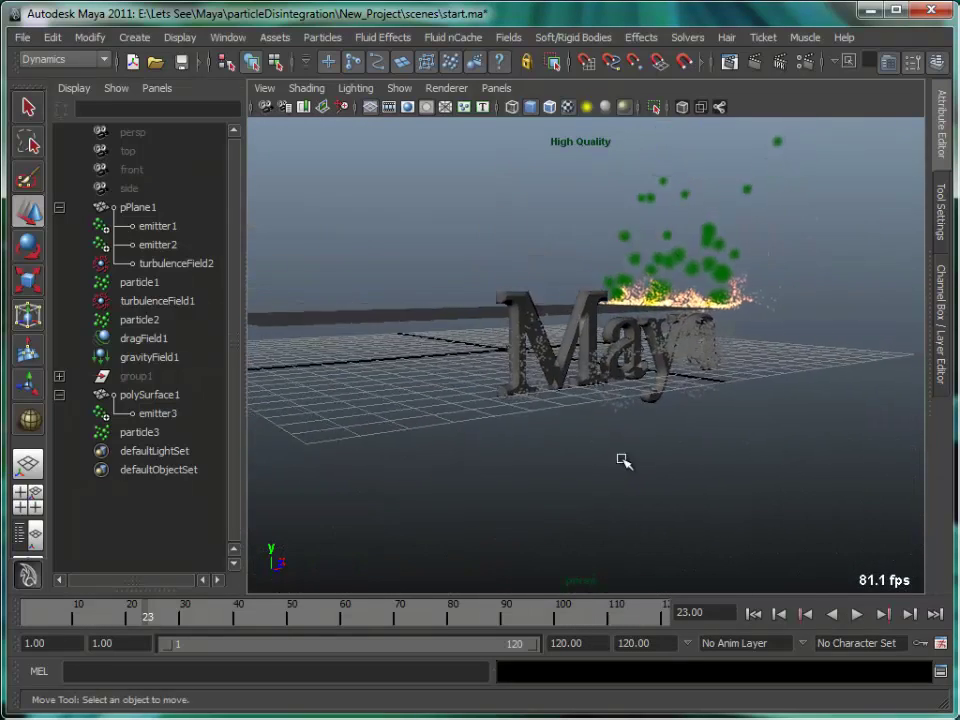
{"action": "left_click_drag", "start_coordinate": [544, 392], "coordinate": [641, 443], "text": "alt"}
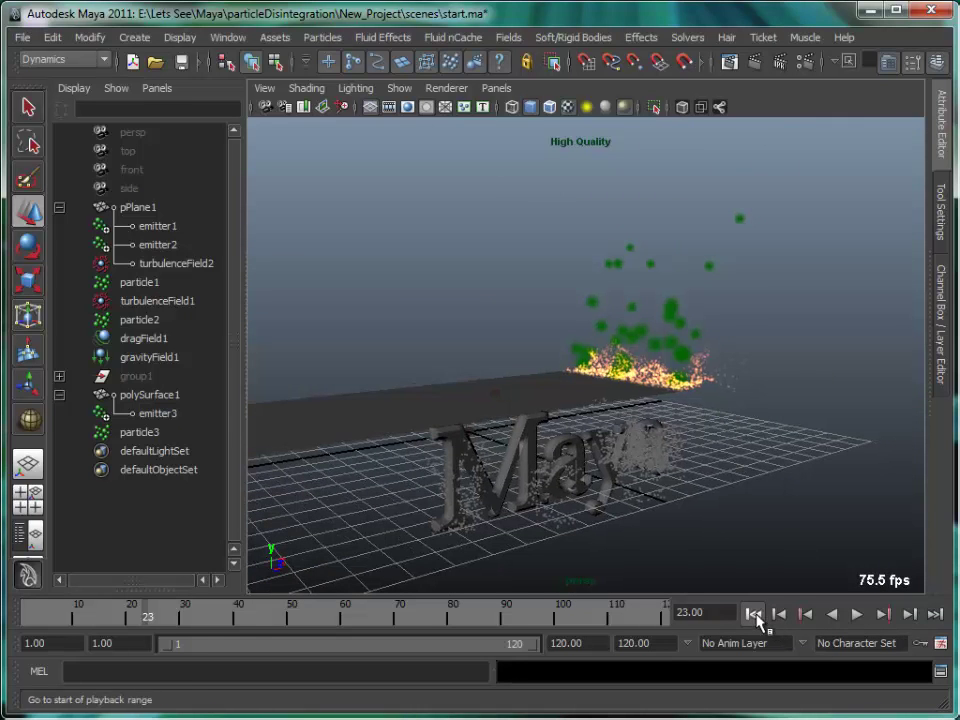
Return to frame 1 and apply a planar UV projection from the Y axis, fitted to the bounding box, to the Maya text
{"action": "left_click", "coordinate": [755, 614]}
{"action": "left_click_drag", "start_coordinate": [686, 531], "coordinate": [619, 454], "text": "alt"}
{"action": "left_click", "coordinate": [605, 440]}
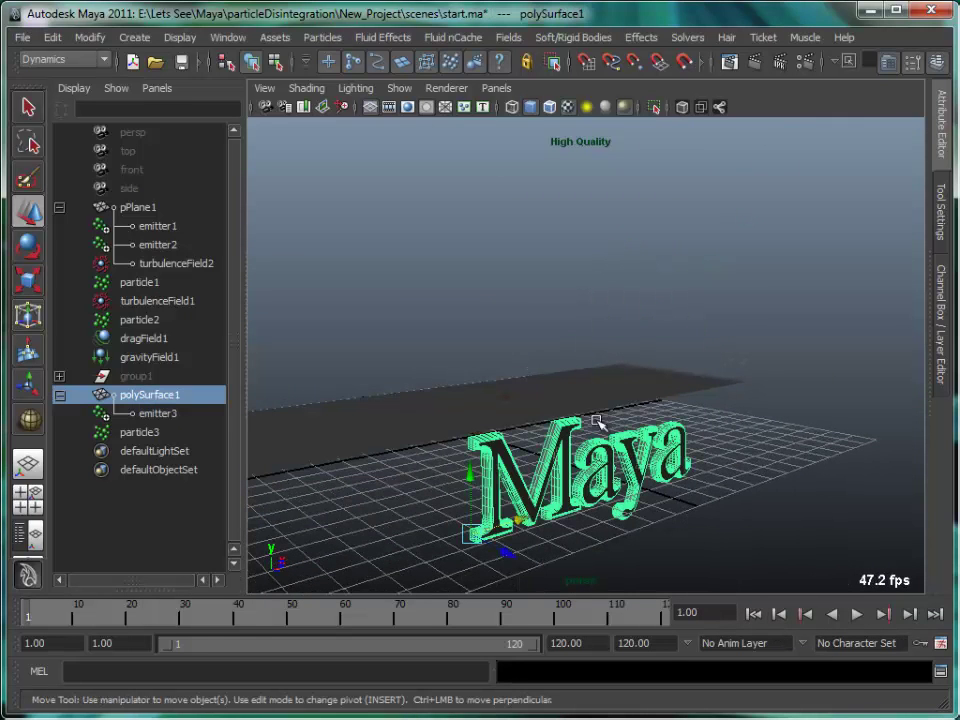
{"action": "left_click", "coordinate": [58, 59]}
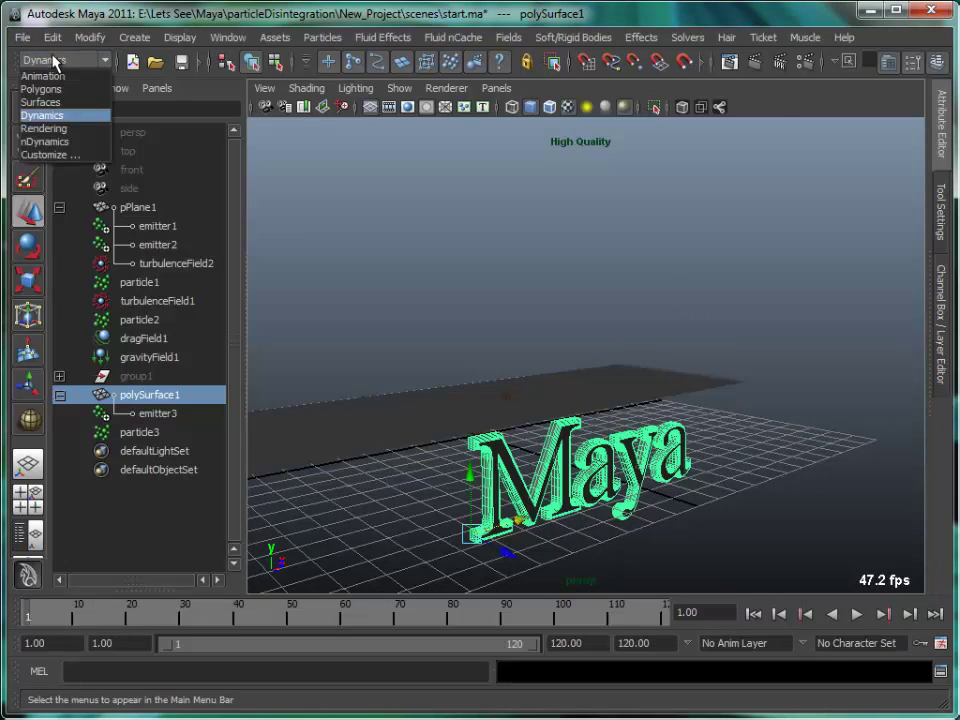
{"action": "left_click", "coordinate": [36, 85]}
{"action": "left_click", "coordinate": [614, 37]}
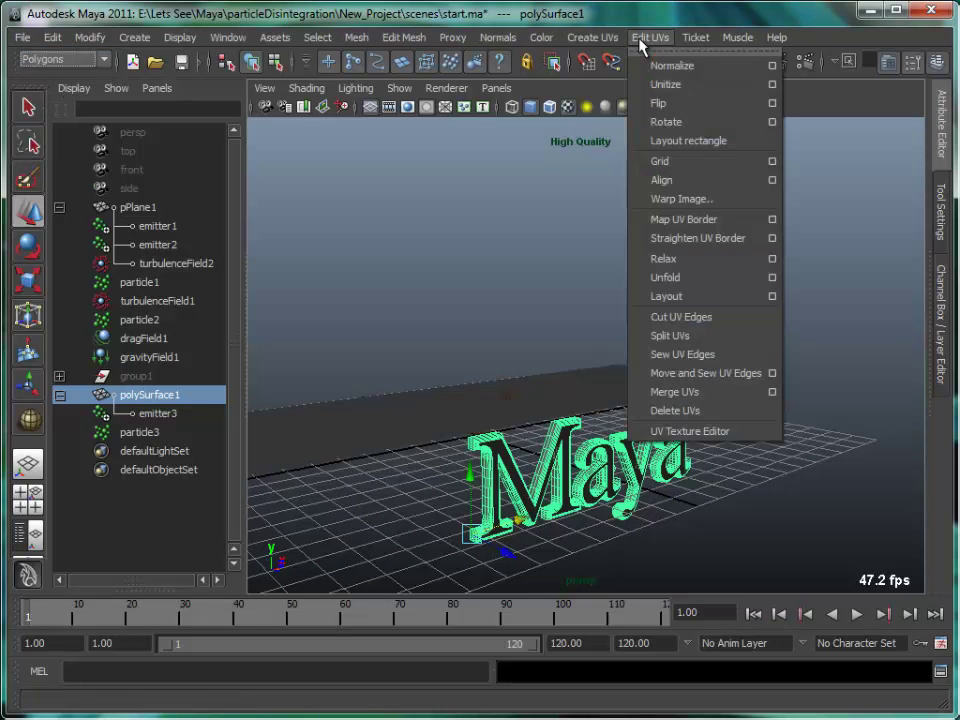
{"action": "left_click", "coordinate": [760, 65]}
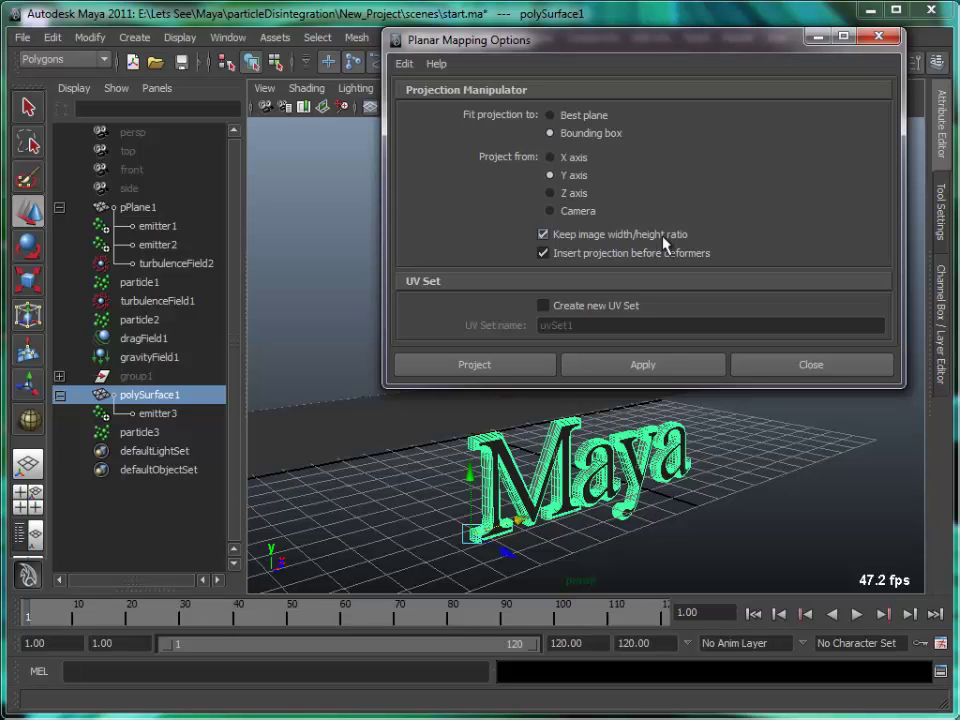
{"action": "left_click", "coordinate": [529, 365]}
{"action": "left_click_drag", "start_coordinate": [566, 372], "coordinate": [605, 442], "text": "alt"}
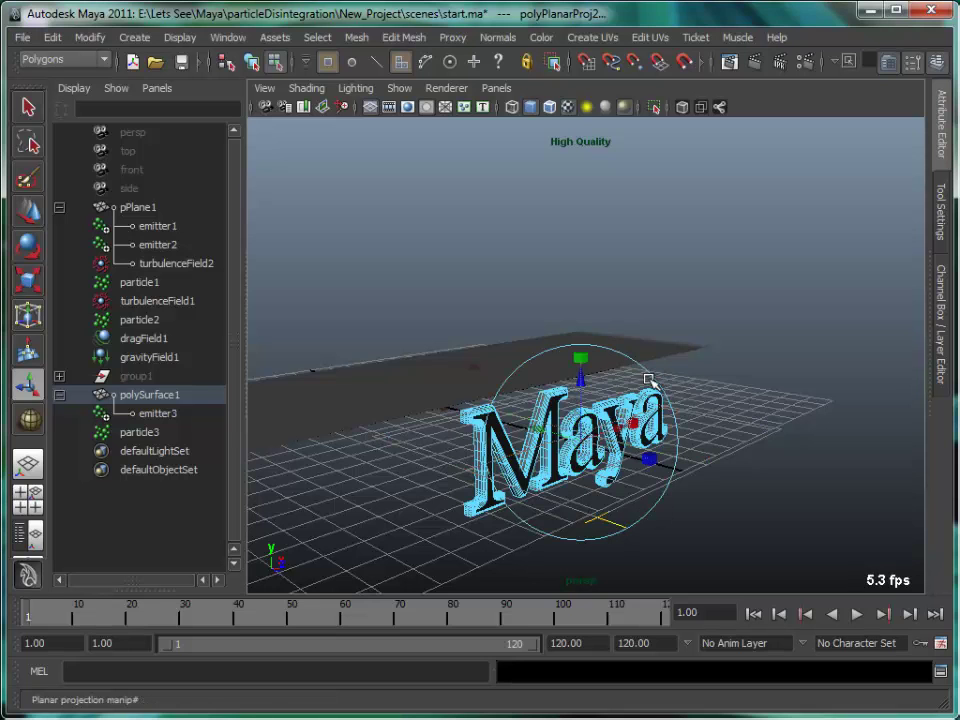
Rotate the planar projection on the Maya text upright to 0, 0, 0 degrees and deselect the text
{"action": "left_click", "coordinate": [648, 378]}
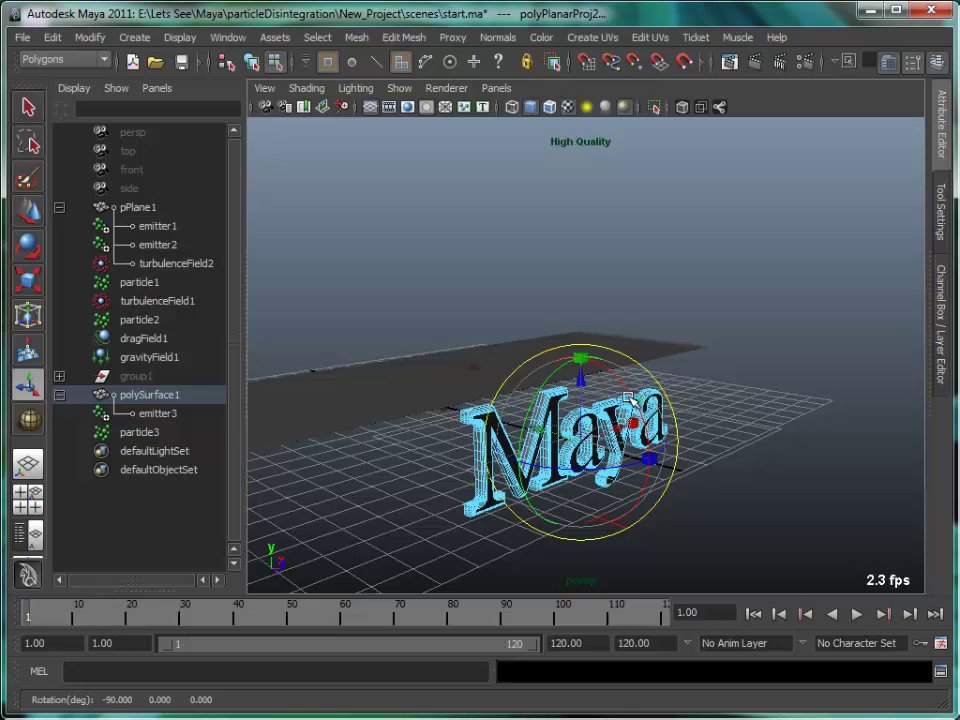
{"action": "left_click_drag", "start_coordinate": [630, 393], "coordinate": [652, 500]}
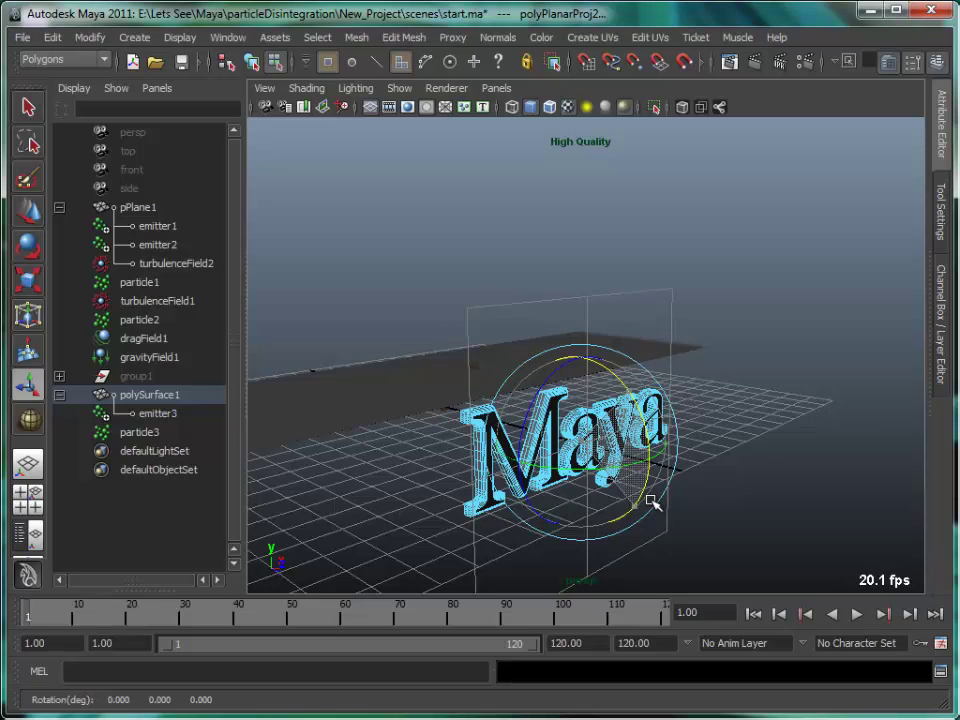
{"action": "left_click_drag", "start_coordinate": [651, 501], "coordinate": [651, 501]}
{"action": "right_click_drag", "start_coordinate": [592, 474], "coordinate": [584, 461]}
{"action": "right_click_drag", "start_coordinate": [644, 405], "coordinate": [663, 384]}
{"action": "left_click", "coordinate": [722, 401]}
{"action": "left_click_drag", "start_coordinate": [722, 401], "coordinate": [761, 416], "text": "alt"}
{"action": "right_click_drag", "start_coordinate": [761, 416], "coordinate": [791, 441], "text": "alt"}
{"action": "middle_click_drag", "start_coordinate": [791, 441], "coordinate": [840, 452], "text": "alt"}
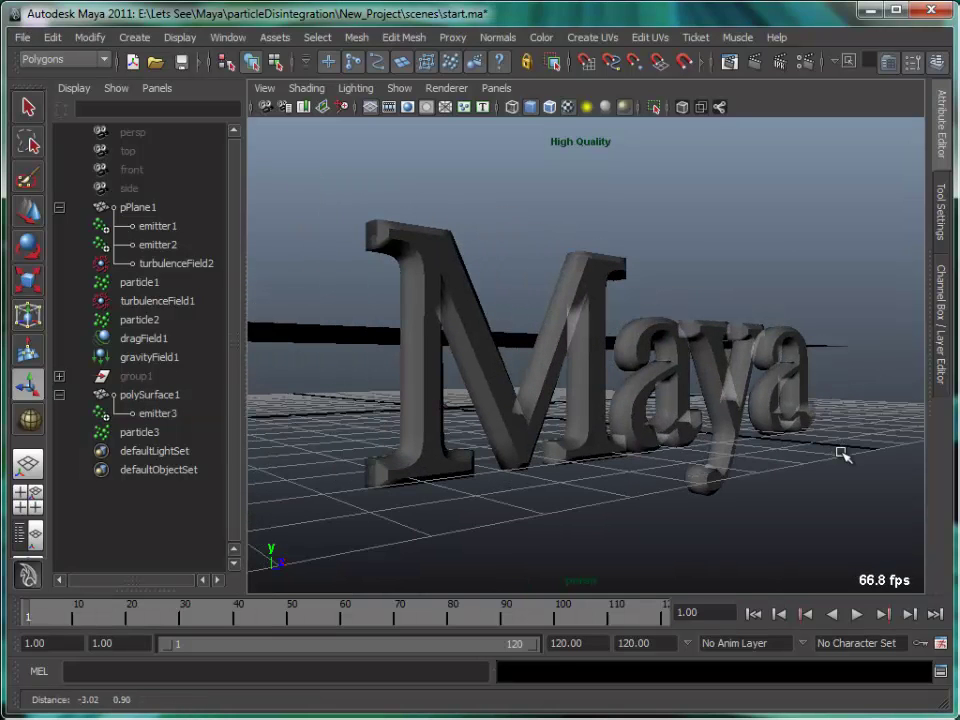
Play the simulation to frame 64 and examine the dissolving Maya text and its particles from several angles
{"action": "left_click", "coordinate": [857, 615]}
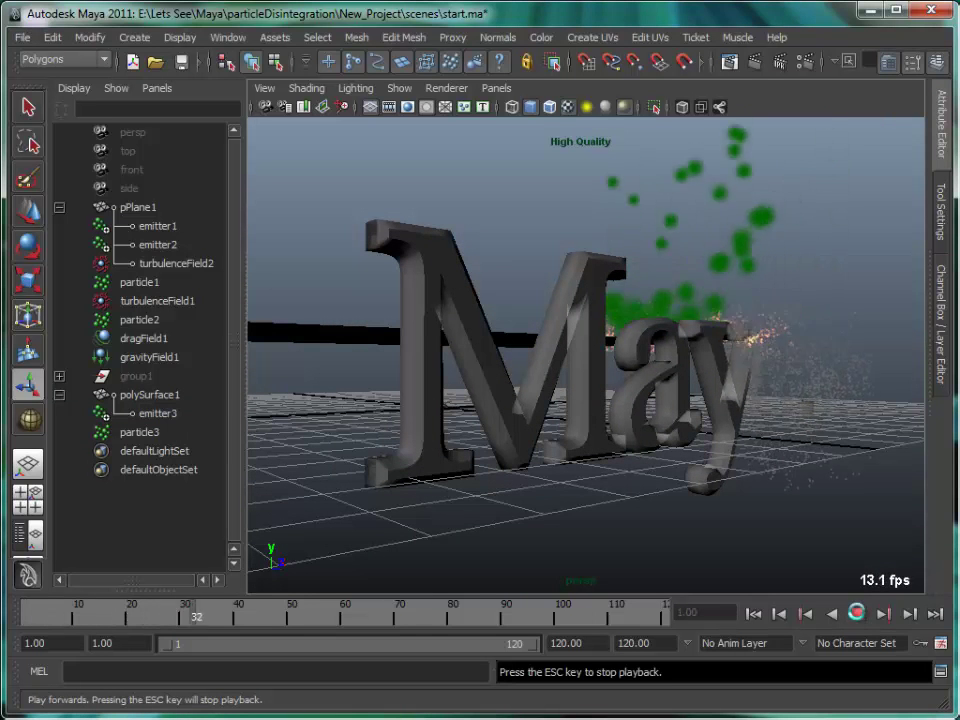
{"action": "left_click", "coordinate": [857, 615]}
{"action": "left_click_drag", "start_coordinate": [646, 466], "coordinate": [613, 550], "text": "alt"}
{"action": "right_click_drag", "start_coordinate": [613, 550], "coordinate": [529, 553], "text": "alt"}
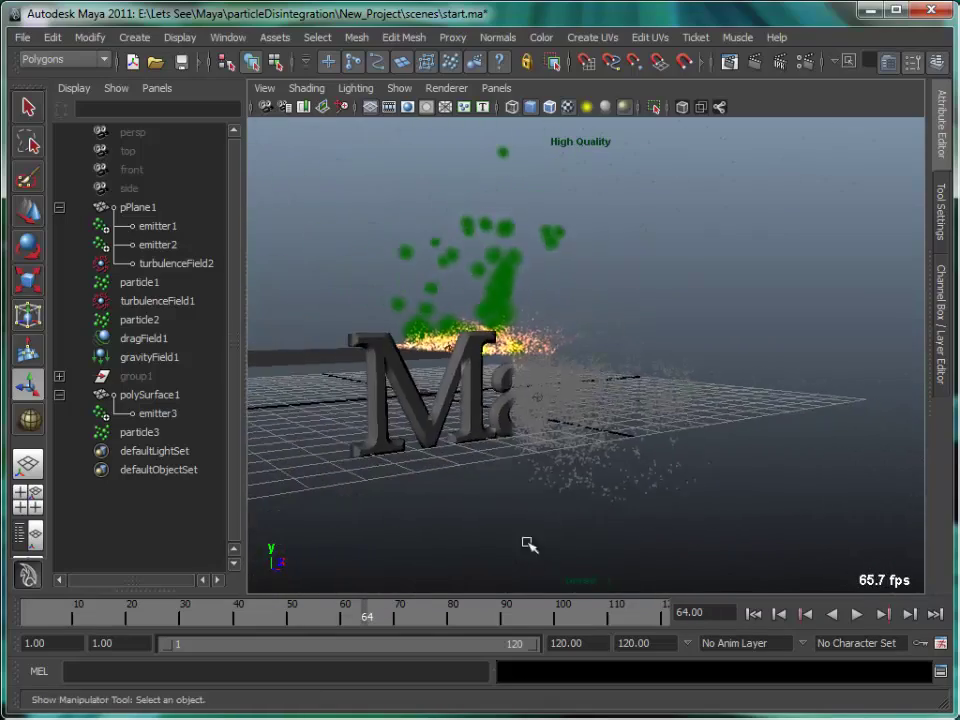
{"action": "left_click_drag", "start_coordinate": [529, 553], "coordinate": [617, 561], "text": "alt"}
{"action": "right_click_drag", "start_coordinate": [617, 561], "coordinate": [609, 552], "text": "alt"}
{"action": "left_click_drag", "start_coordinate": [609, 551], "coordinate": [589, 514], "text": "alt"}
{"action": "right_click_drag", "start_coordinate": [589, 514], "coordinate": [615, 467], "text": "alt"}
{"action": "left_click_drag", "start_coordinate": [615, 467], "coordinate": [645, 476], "text": "alt"}
{"action": "right_click_drag", "start_coordinate": [645, 476], "coordinate": [700, 491], "text": "alt"}
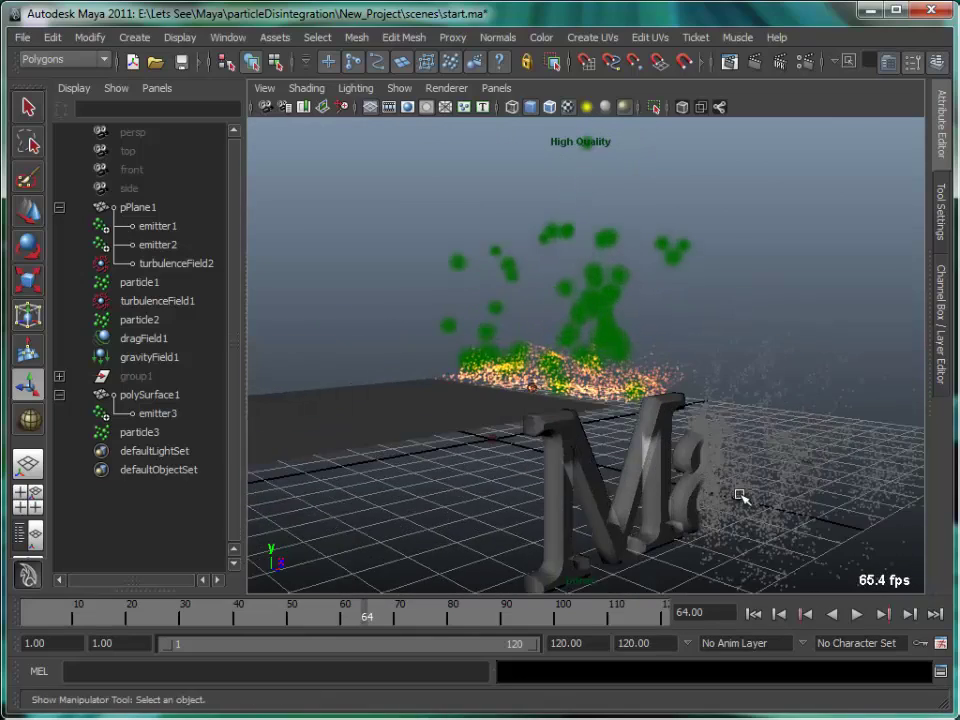